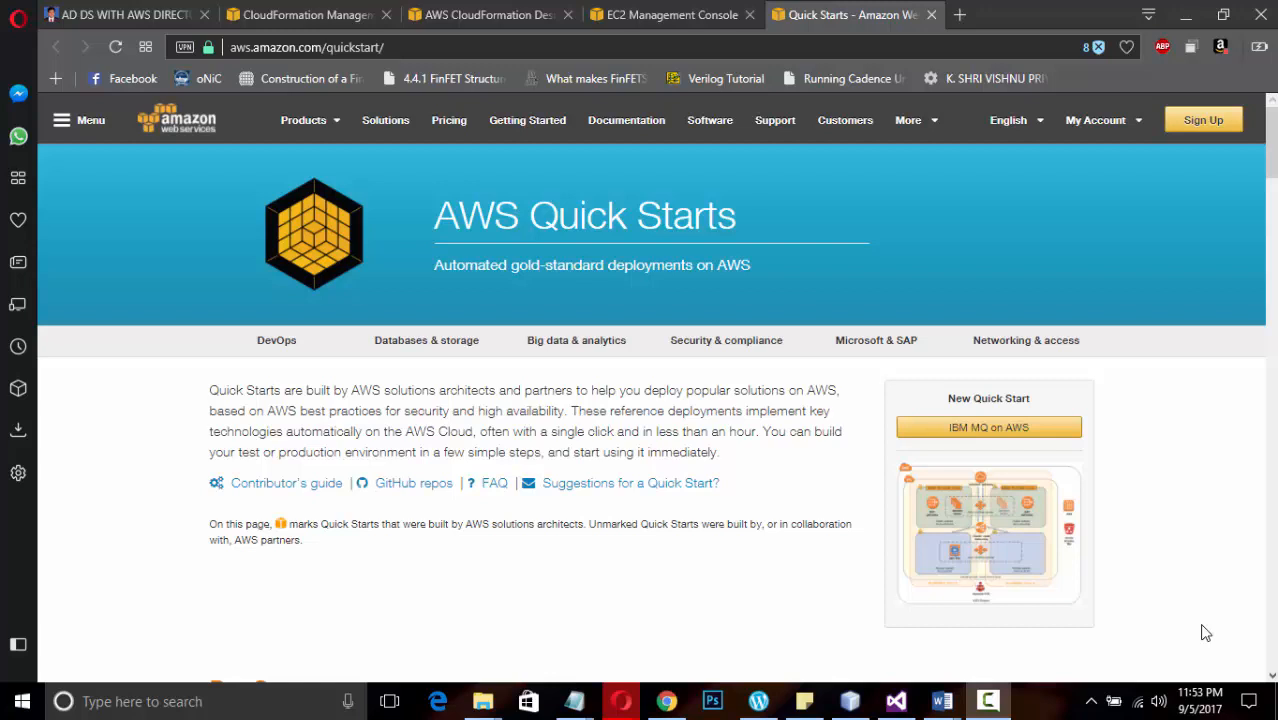
{"action": "left_click", "coordinate": [987, 705]}
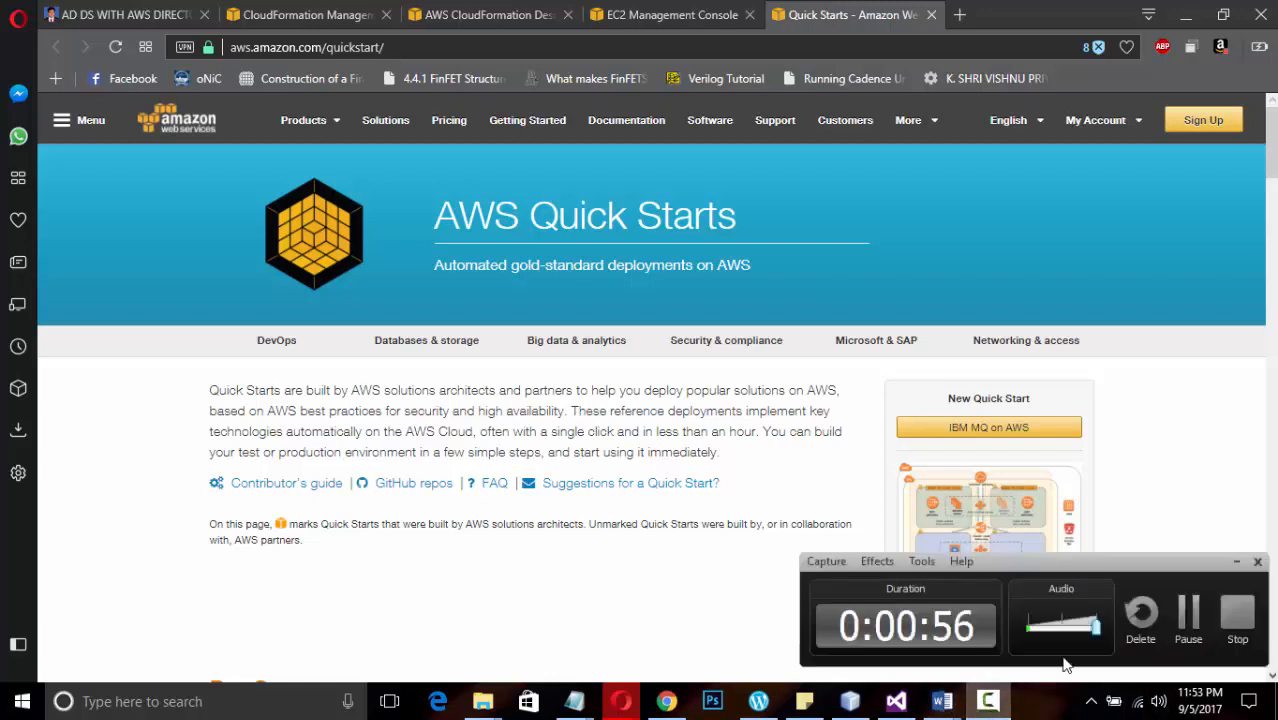
{"action": "left_click", "coordinate": [1190, 614]}
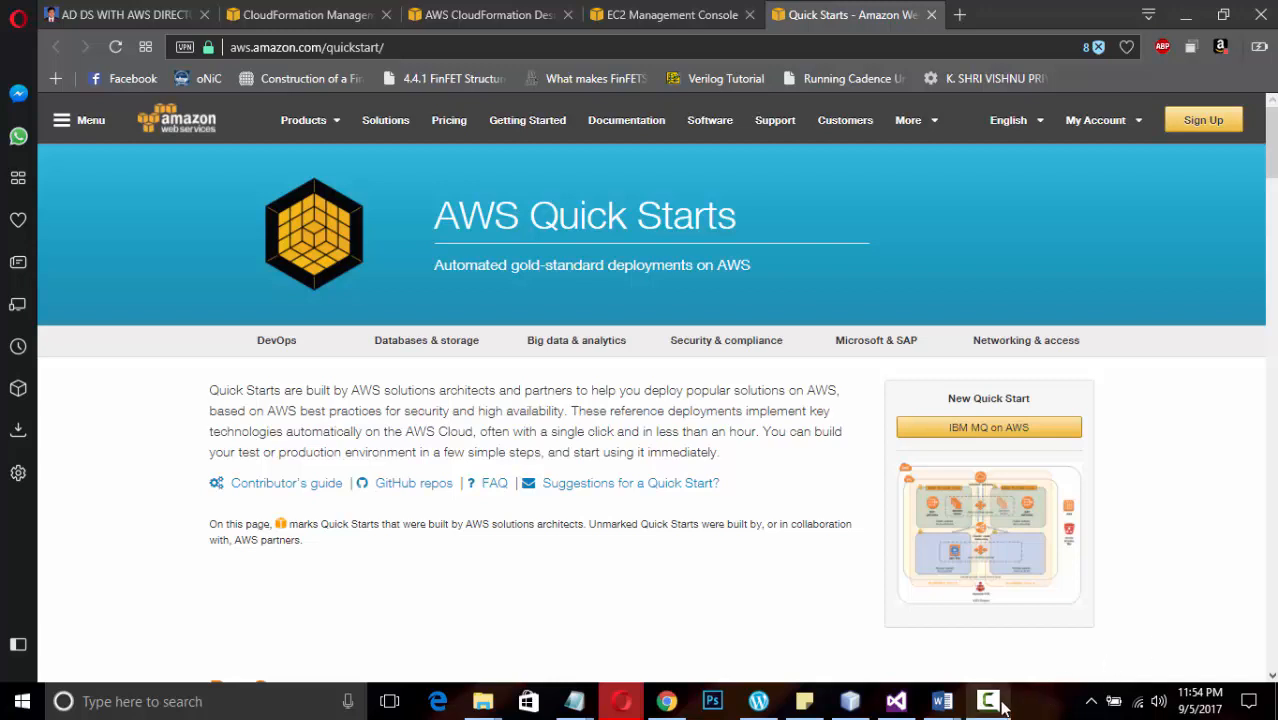
{"action": "left_click", "coordinate": [988, 700]}
{"action": "left_click", "coordinate": [1203, 641]}
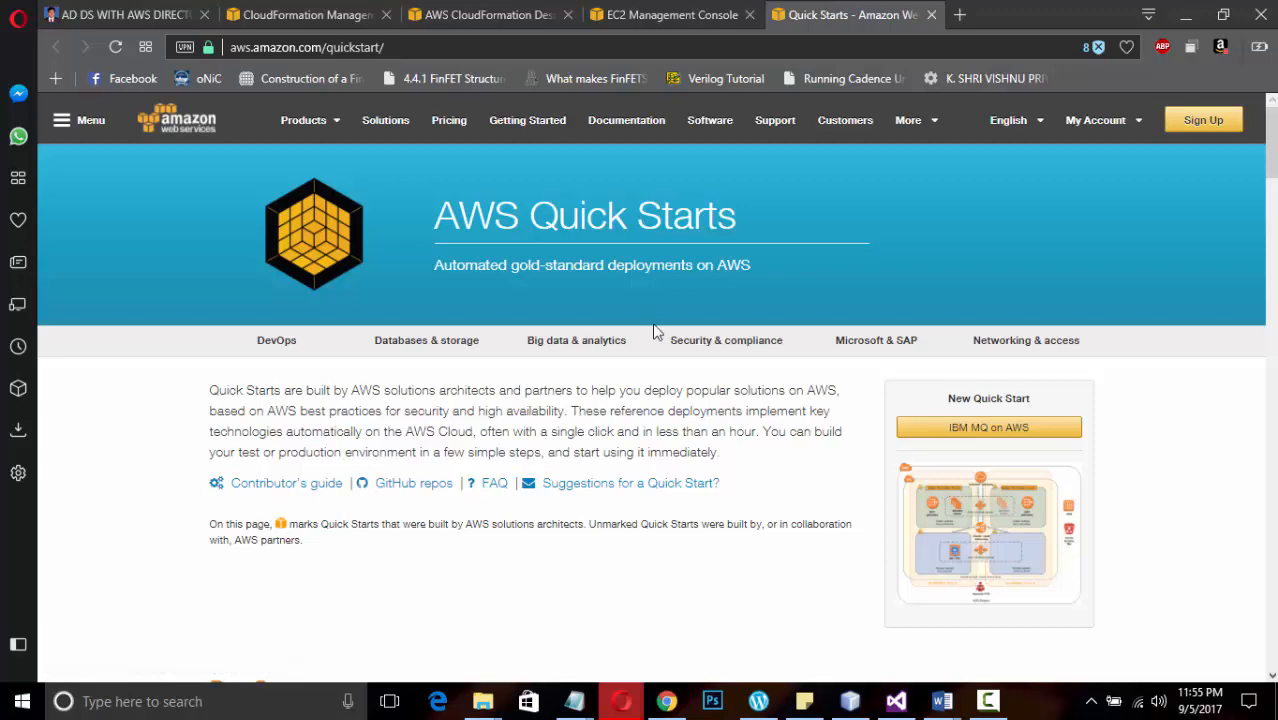
Start a new CloudFormation stack from the CloudFormer sample template and proceed to its details
{"action": "left_click", "coordinate": [270, 15]}
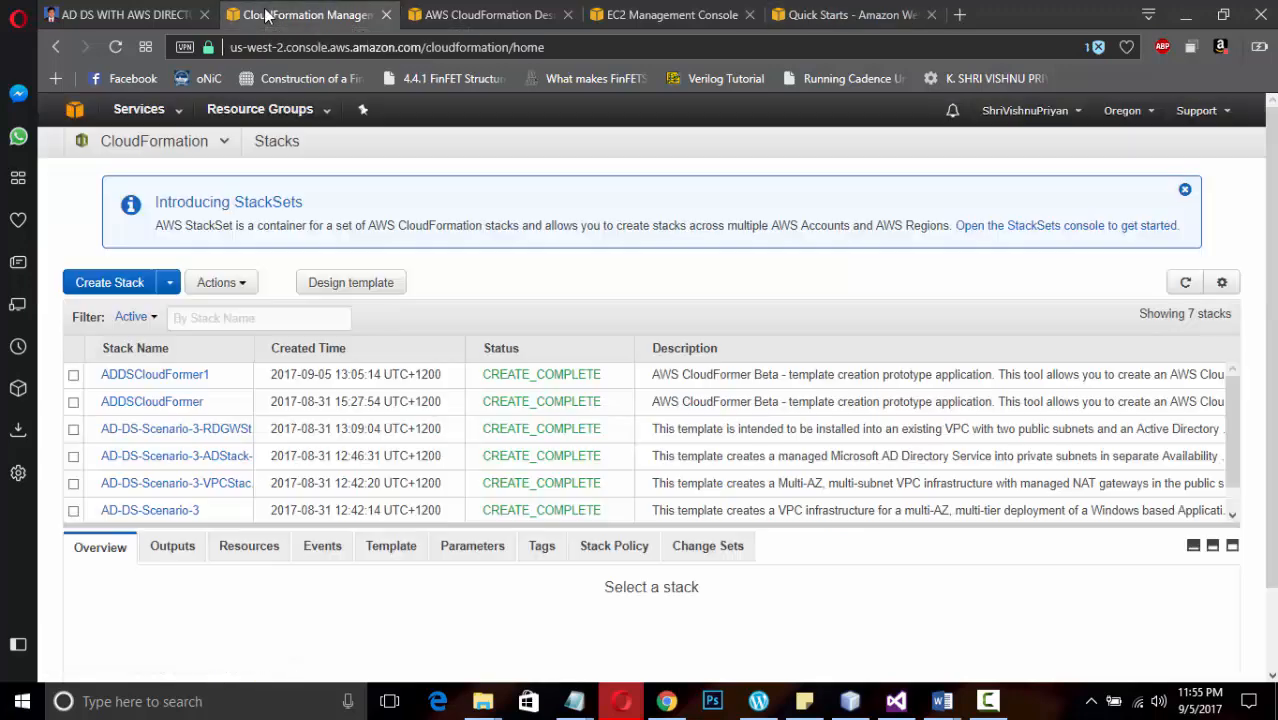
{"action": "left_click", "coordinate": [135, 284]}
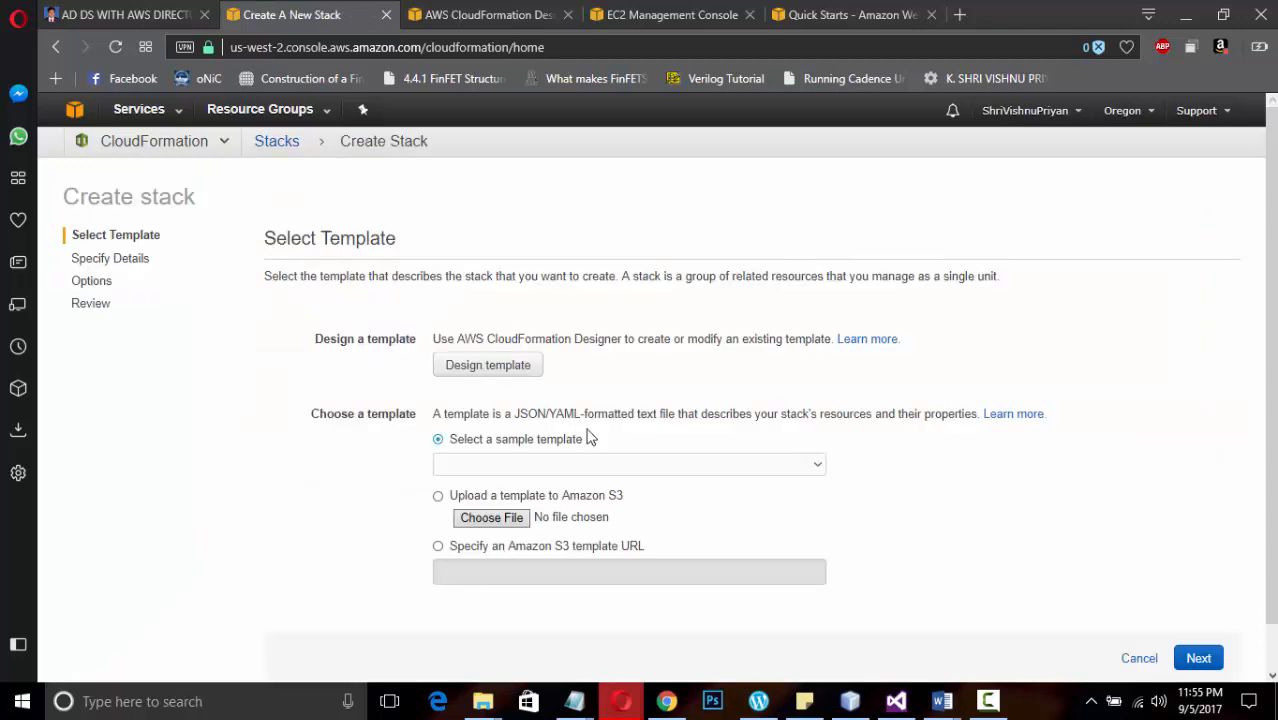
{"action": "left_click", "coordinate": [529, 466]}
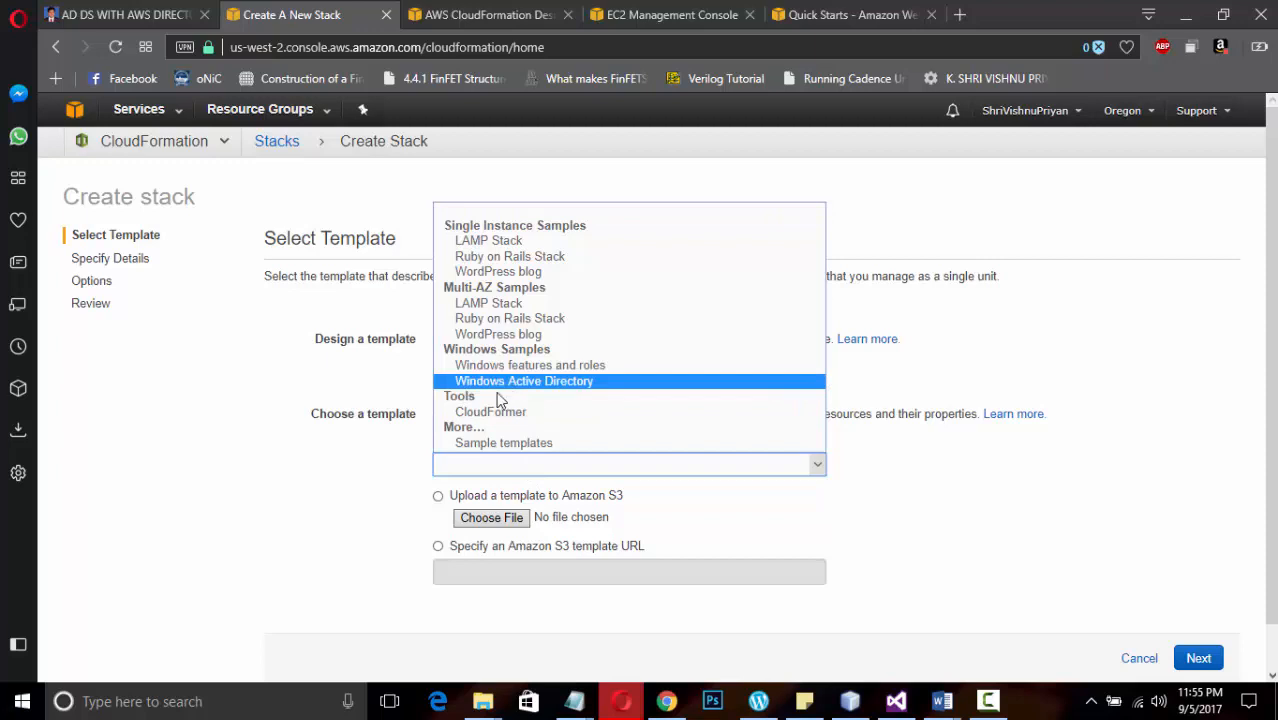
{"action": "left_click", "coordinate": [493, 412]}
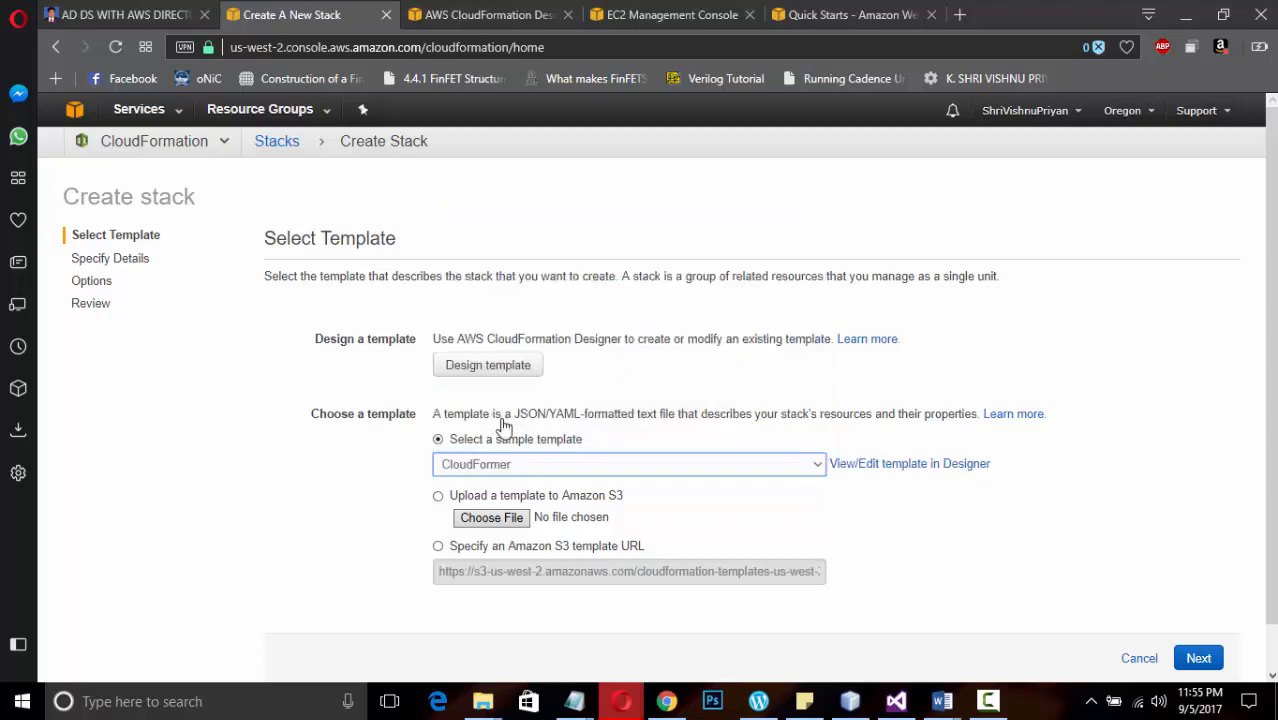
{"action": "left_click", "coordinate": [1199, 658]}
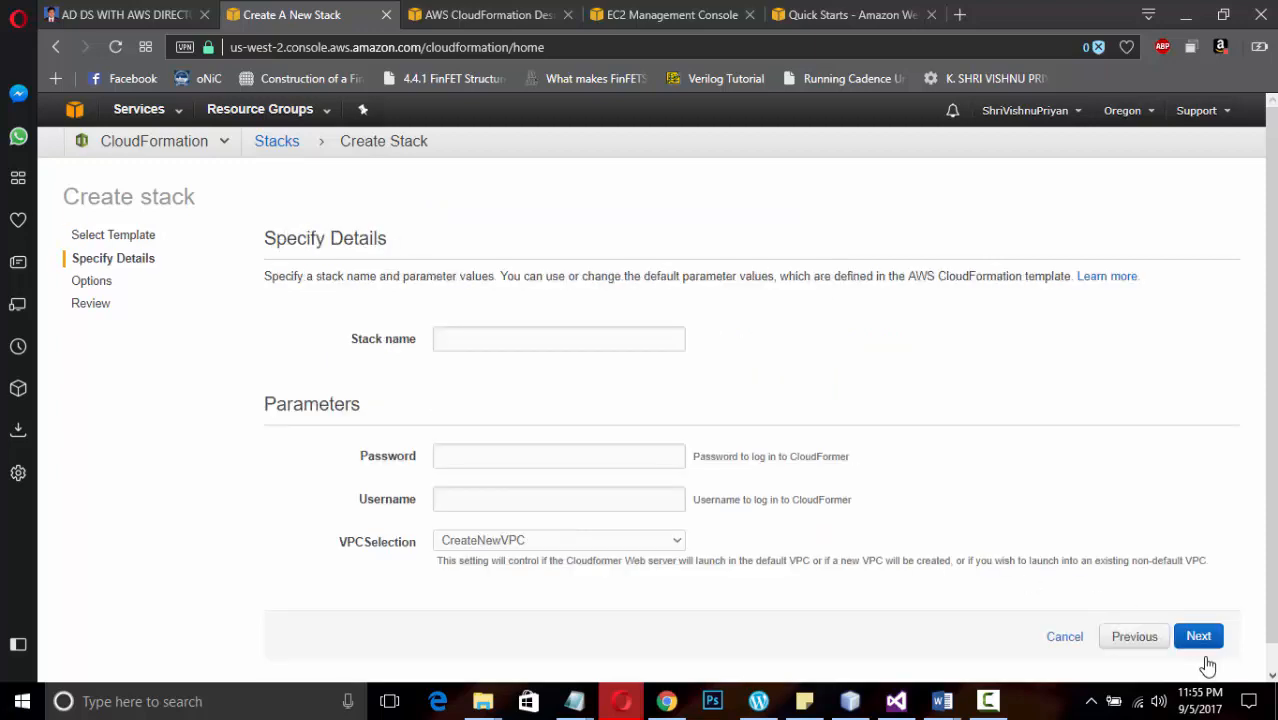
Name the new stack TestStack
{"action": "left_click", "coordinate": [565, 339]}
{"action": "key", "text": "BackSpace"}
{"action": "key", "text": "BackSpace"}
{"action": "key", "text": "BackSpace"}
{"action": "key", "text": "BackSpace"}
{"action": "key", "text": "BackSpace"}
{"action": "key", "text": "BackSpace"}
{"action": "key", "text": "BackSpace"}
{"action": "key", "text": "BackSpace"}
{"action": "key", "text": "BackSpace"}
{"action": "key", "text": "BackSpace"}
{"action": "key", "text": "BackSpace"}
{"action": "key", "text": "BackSpace"}
{"action": "key", "text": "BackSpace"}
{"action": "key", "text": "BackSpace"}
{"action": "key", "text": "BackSpace"}
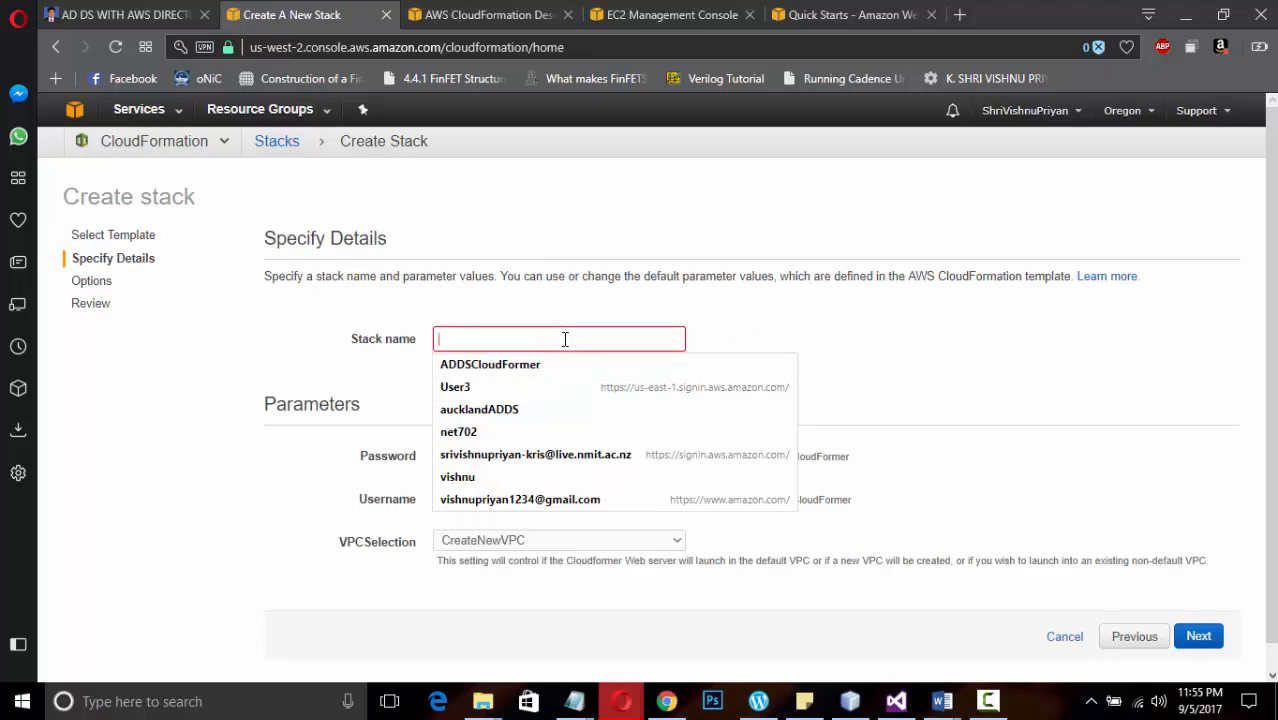
{"action": "type", "text": "Test"}
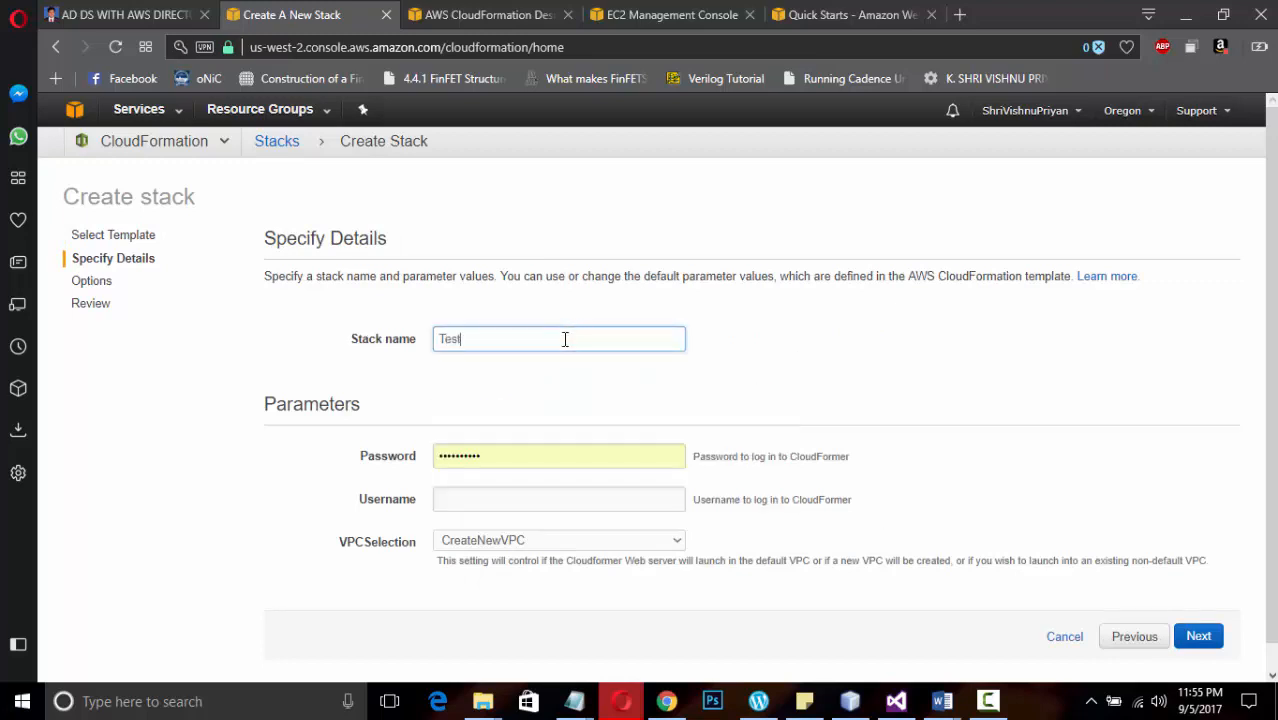
{"action": "type", "text": "Stact"}
{"action": "key", "text": "BackSpace"}
{"action": "type", "text": "k"}
Replace the prefilled CloudFormer password parameter with the chosen login password
{"action": "left_click", "coordinate": [503, 458]}
{"action": "key", "text": "BackSpace"}
{"action": "key", "text": "BackSpace"}
{"action": "key", "text": "BackSpace"}
{"action": "key", "text": "BackSpace"}
{"action": "key", "text": "BackSpace"}
{"action": "key", "text": "BackSpace"}
{"action": "key", "text": "BackSpace"}
{"action": "key", "text": "BackSpace"}
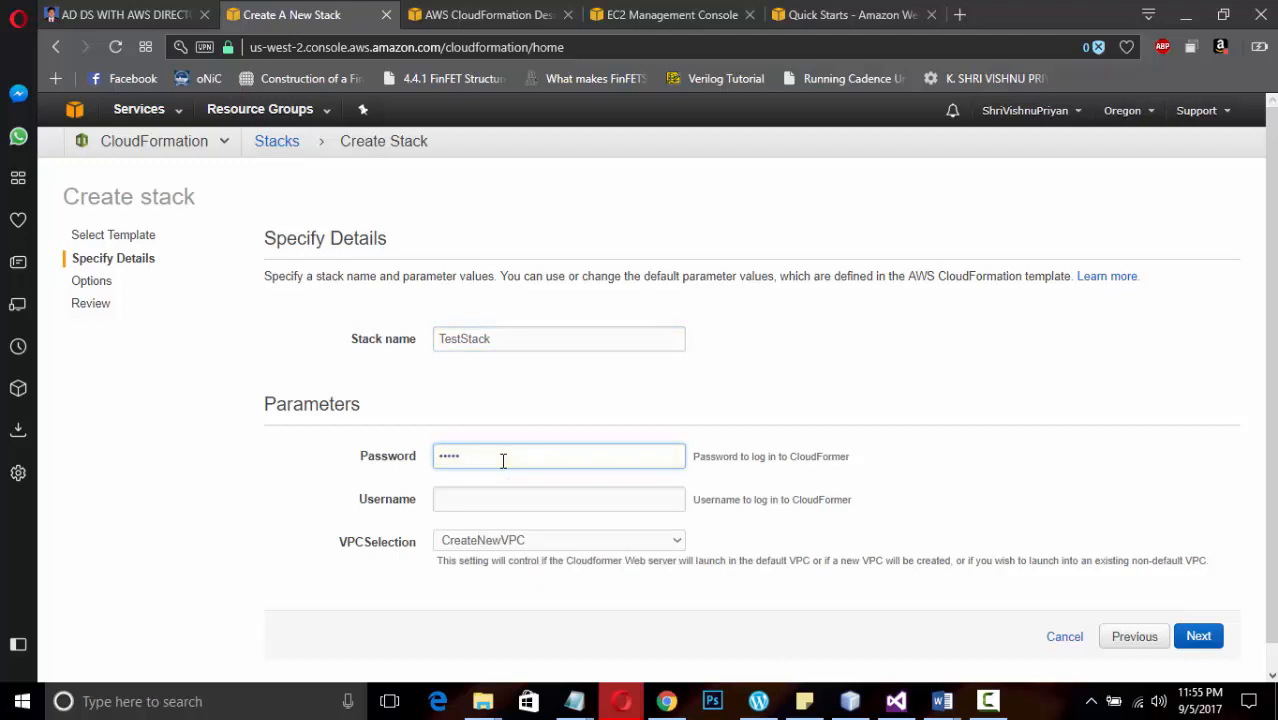
{"action": "key", "text": "BackSpace"}
{"action": "key", "text": "BackSpace"}
{"action": "type", "text": "**********"}
Set the CloudFormer username to TestStack and proceed to the stack options
{"action": "left_click", "coordinate": [484, 494]}
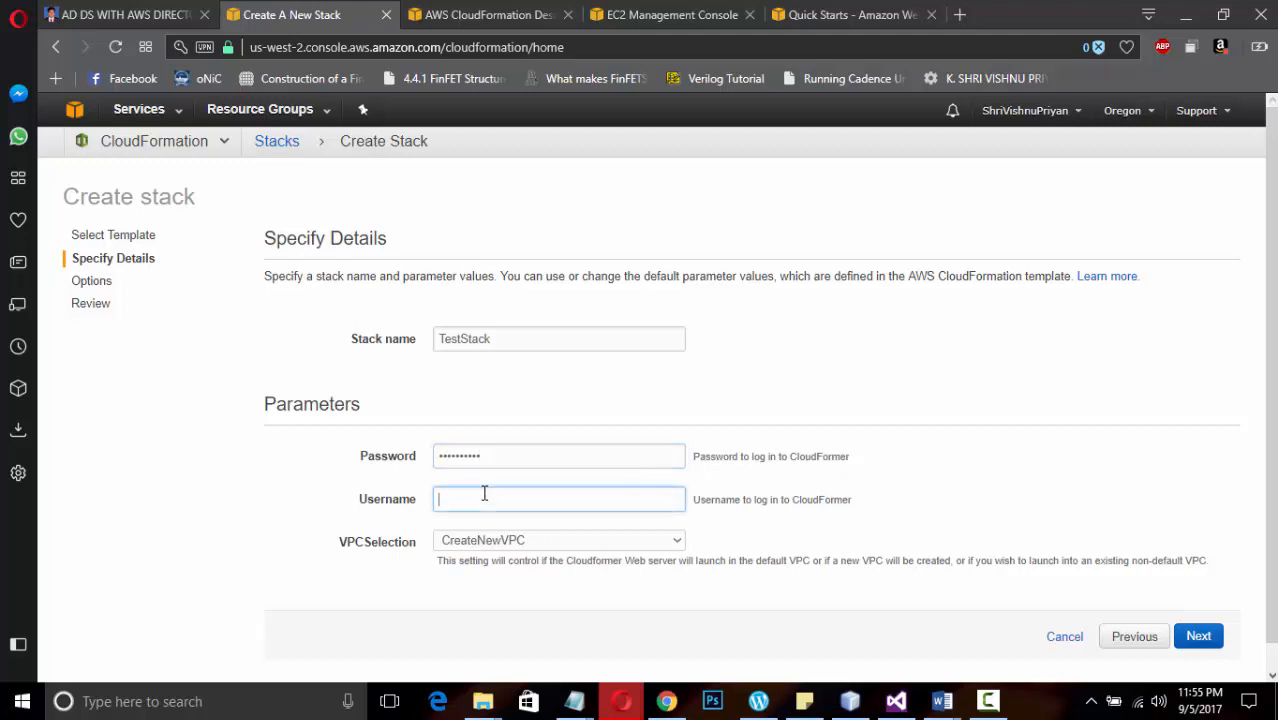
{"action": "type", "text": "TEst"}
{"action": "key", "text": "Left"}
{"action": "key", "text": "Left"}
{"action": "key", "text": "BackSpace"}
{"action": "type", "text": "e"}
{"action": "key", "text": "End"}
{"action": "type", "text": "Stack"}
{"action": "left_click", "coordinate": [1197, 636]}
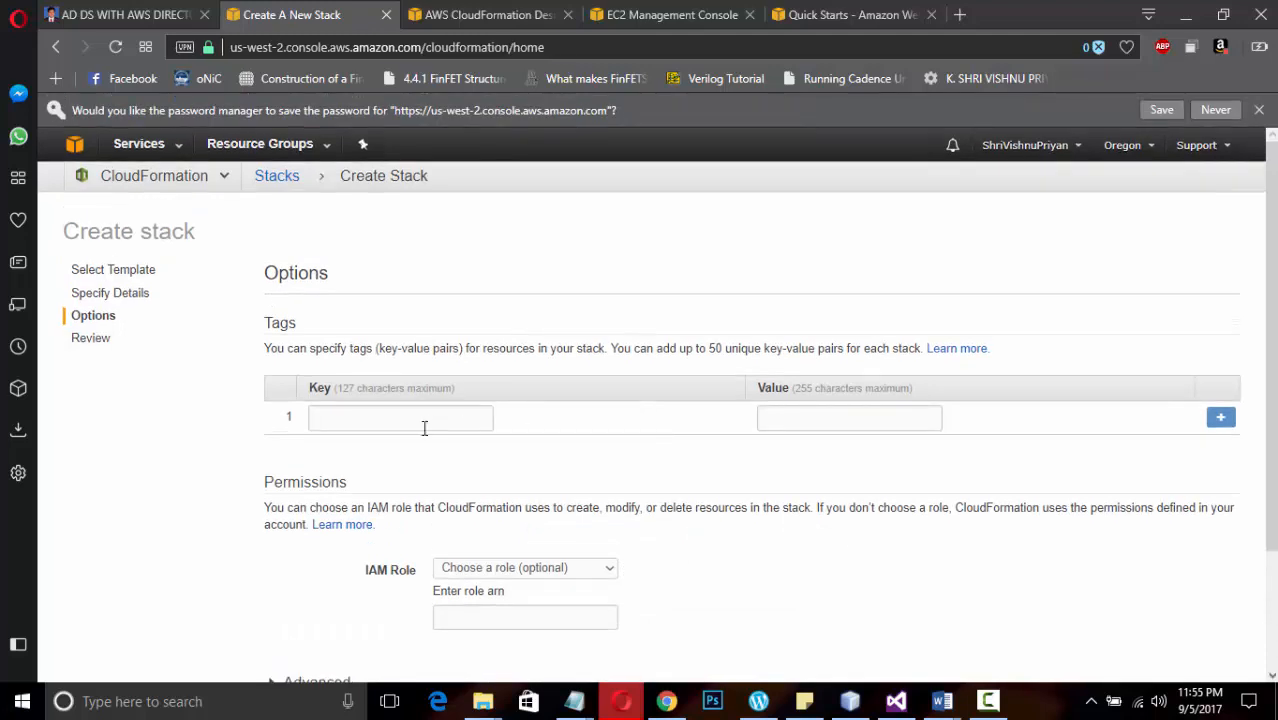
Add a stack tag with the key Key1 and the value Value1, and proceed to the review
{"action": "left_click", "coordinate": [410, 420]}
{"action": "type", "text": "Kley"}
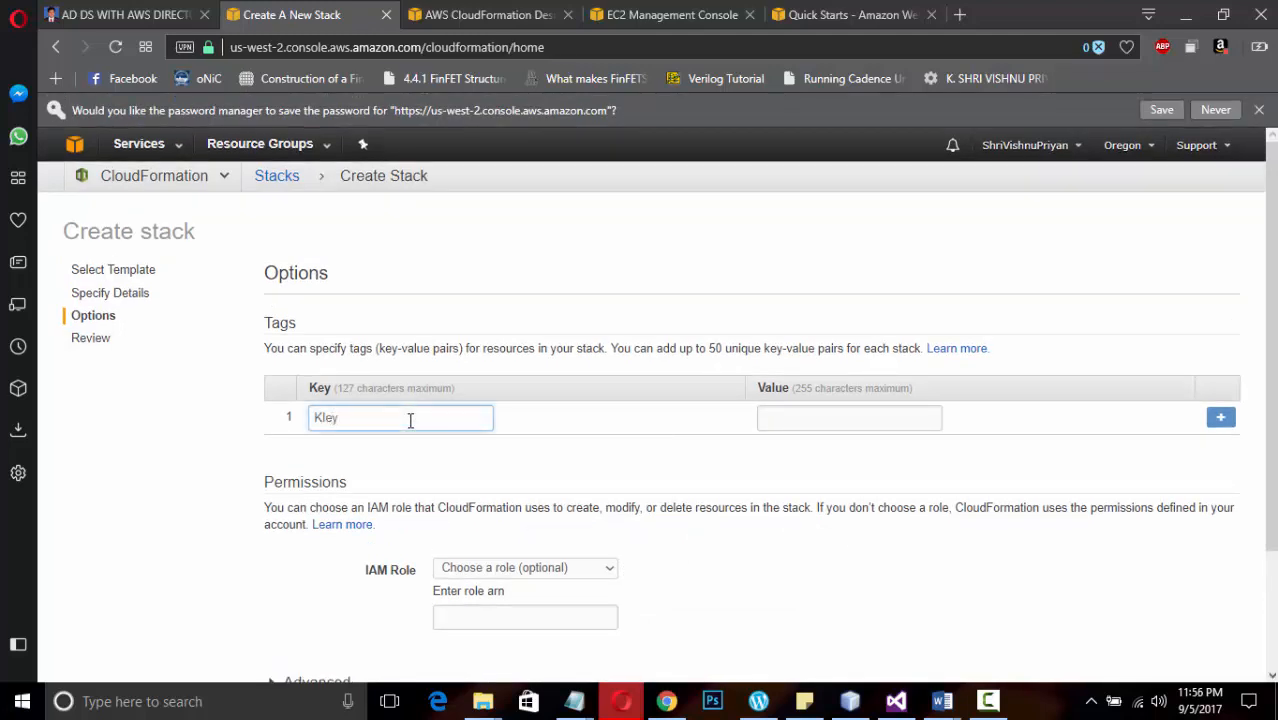
{"action": "key", "text": "BackSpace"}
{"action": "key", "text": "BackSpace"}
{"action": "key", "text": "BackSpace"}
{"action": "type", "text": "ey1"}
{"action": "left_click", "coordinate": [781, 417]}
{"action": "type", "text": "Val"}
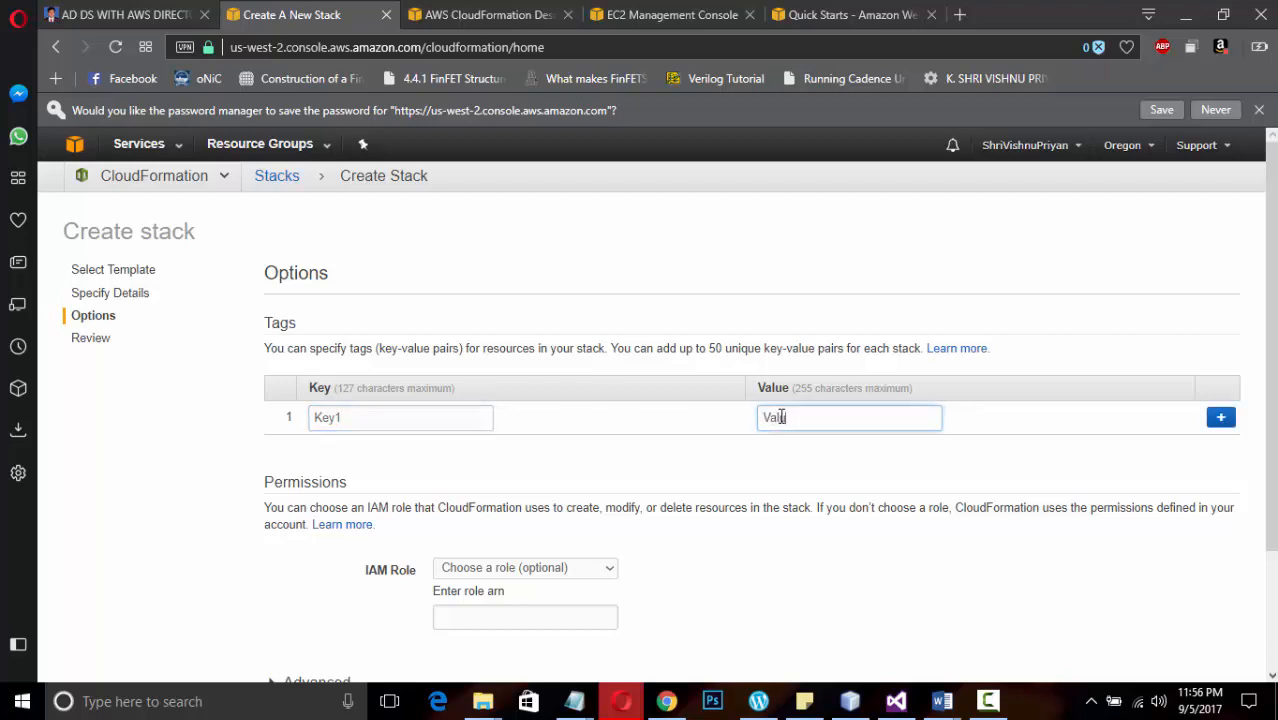
{"action": "type", "text": "ue1"}
{"action": "scroll", "coordinate": [781, 417], "scroll_direction": "down", "scroll_amount": 2}
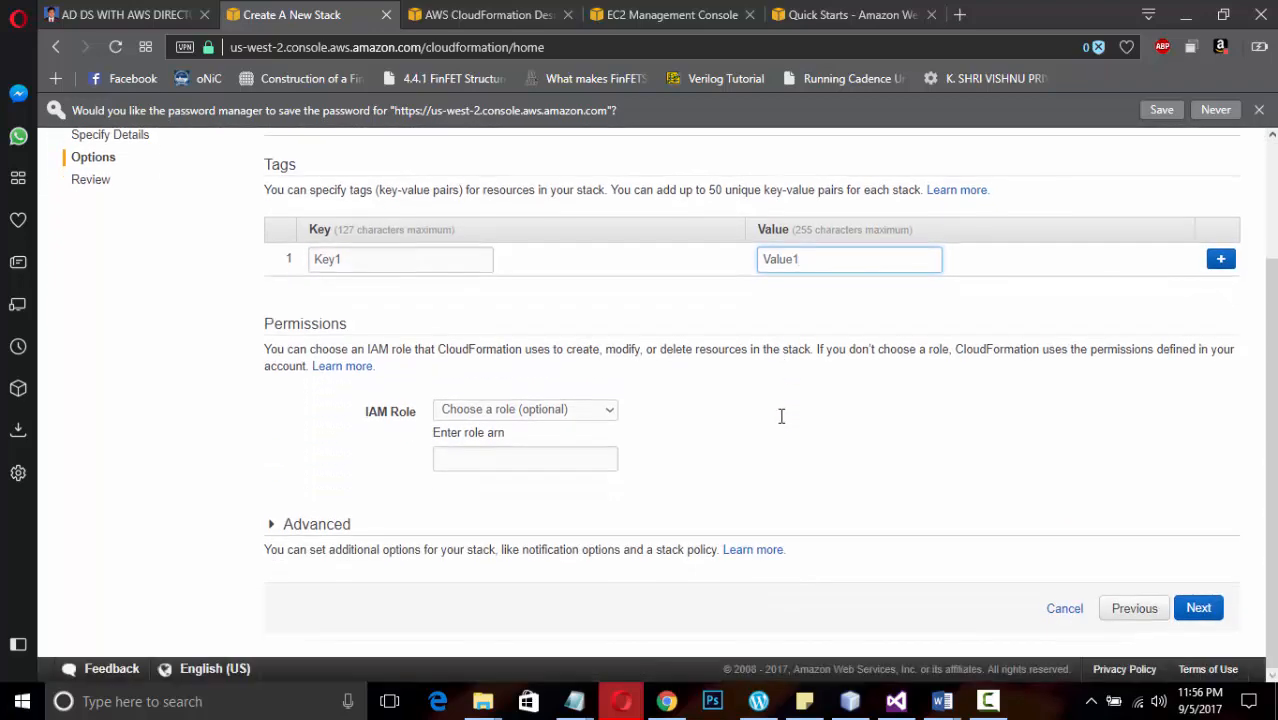
{"action": "left_click", "coordinate": [1199, 609]}
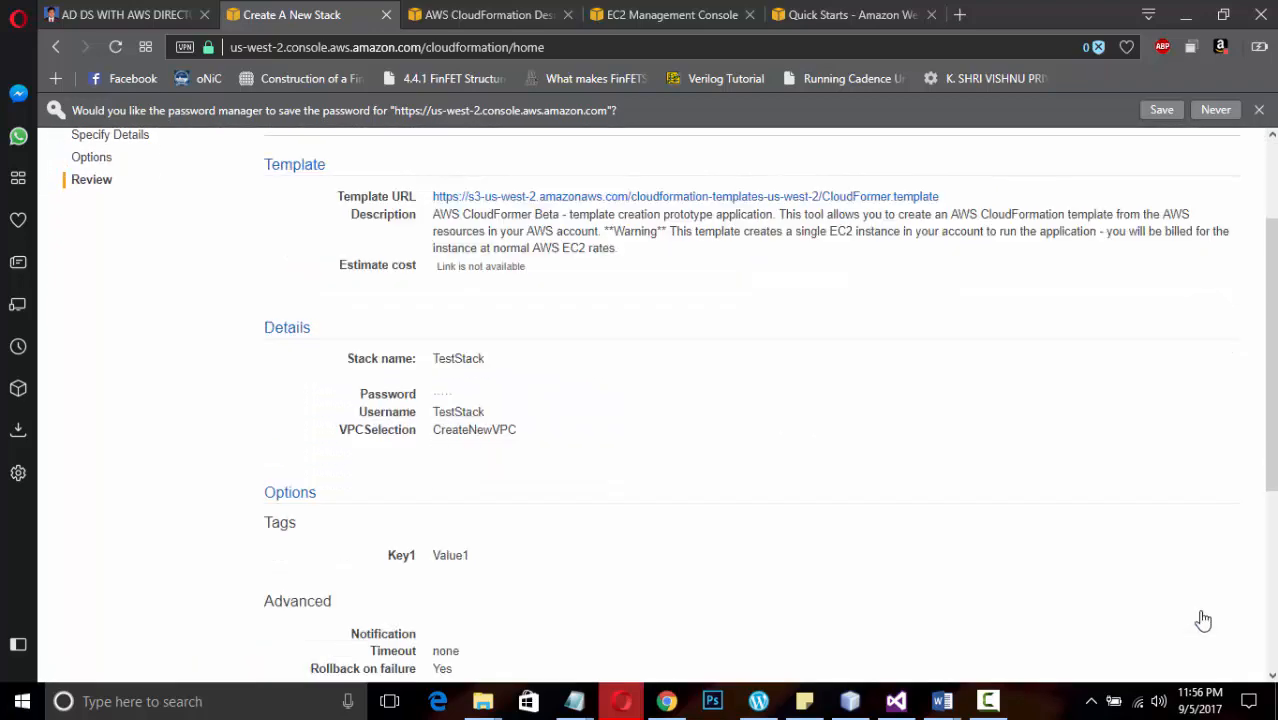
Acknowledge that CloudFormation might create IAM resources and create the stack
{"action": "scroll", "coordinate": [1201, 617], "scroll_direction": "down", "scroll_amount": 1}
{"action": "scroll", "coordinate": [1203, 621], "scroll_direction": "down", "scroll_amount": 3}
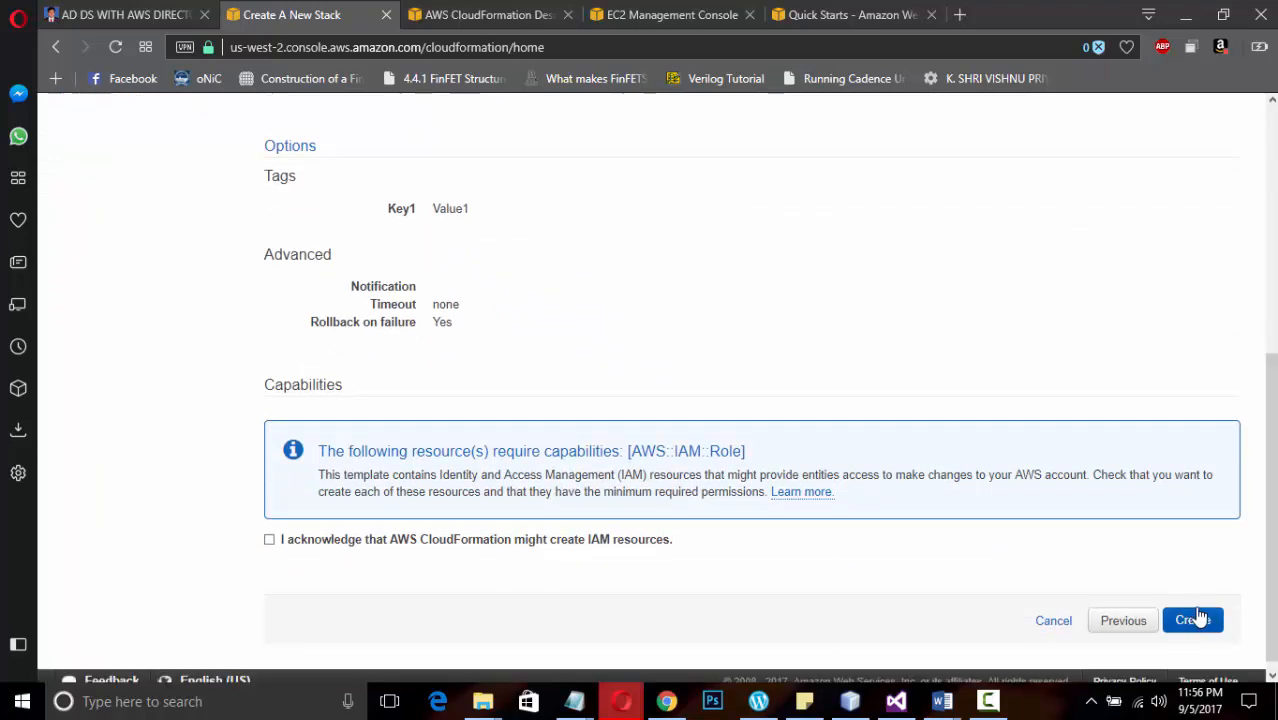
{"action": "double_click", "coordinate": [264, 541]}
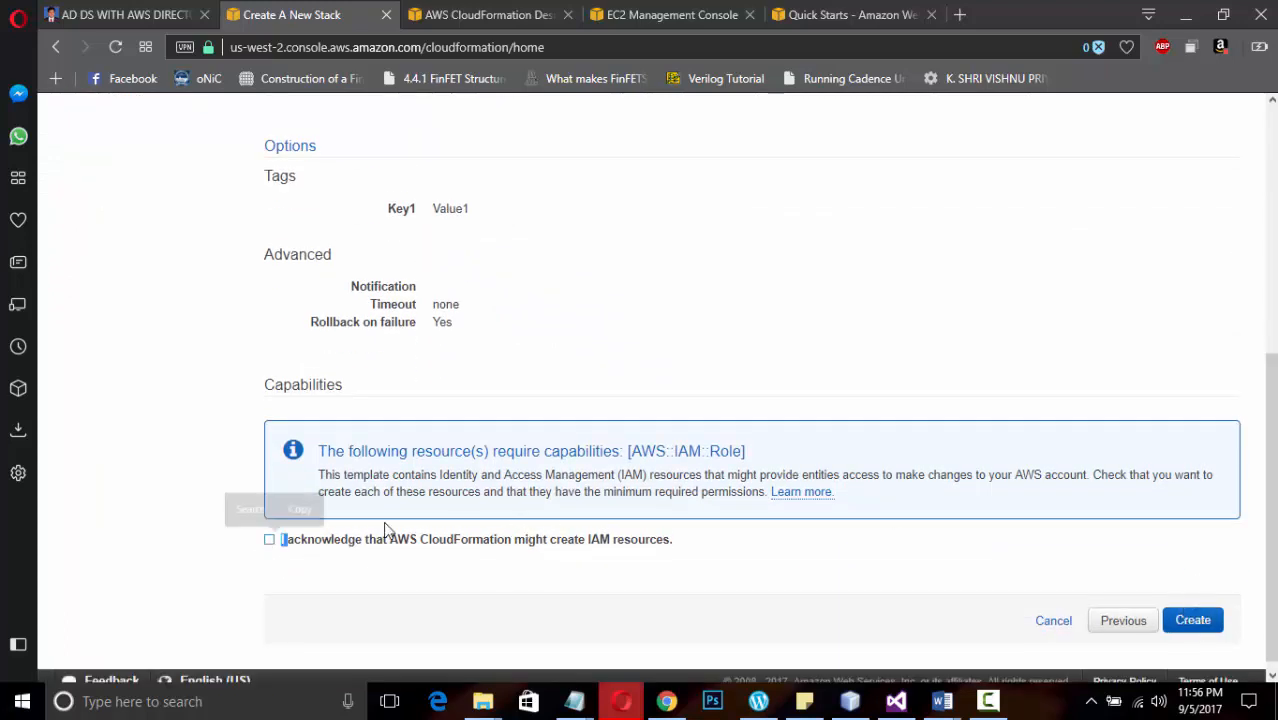
{"action": "left_click", "coordinate": [1190, 621]}
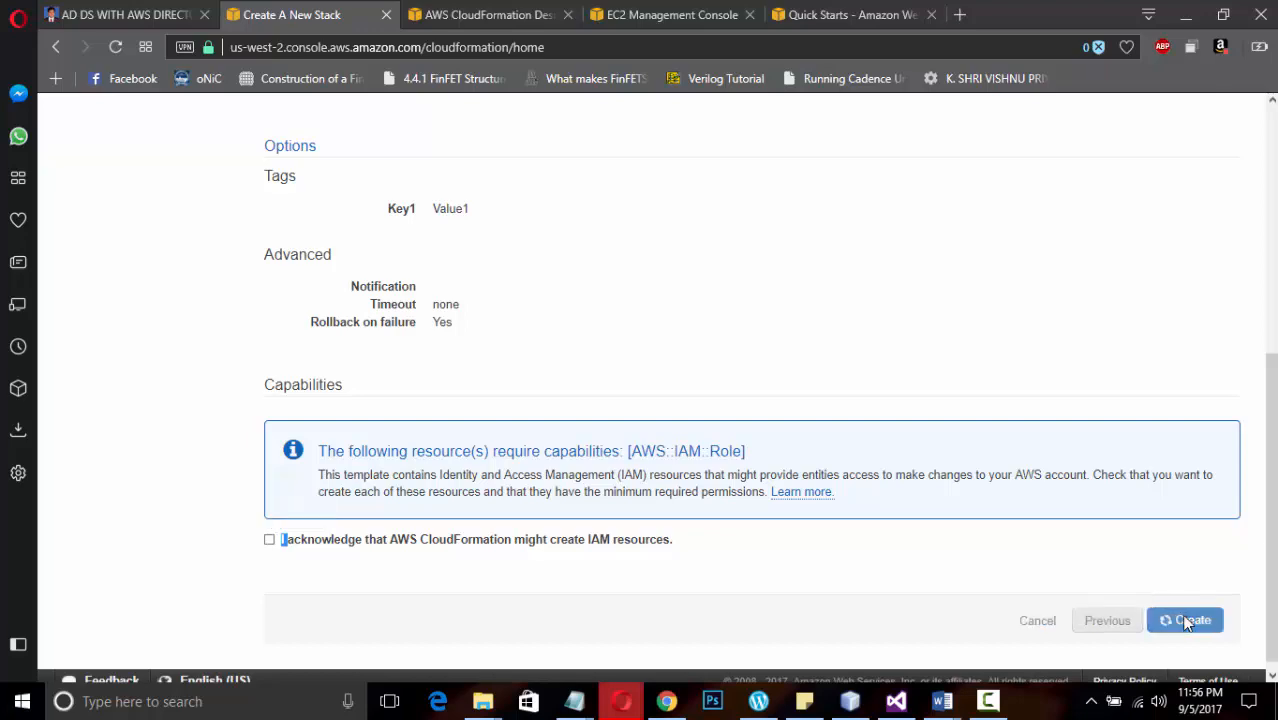
{"action": "scroll", "coordinate": [1008, 596], "scroll_direction": "down", "scroll_amount": 10}
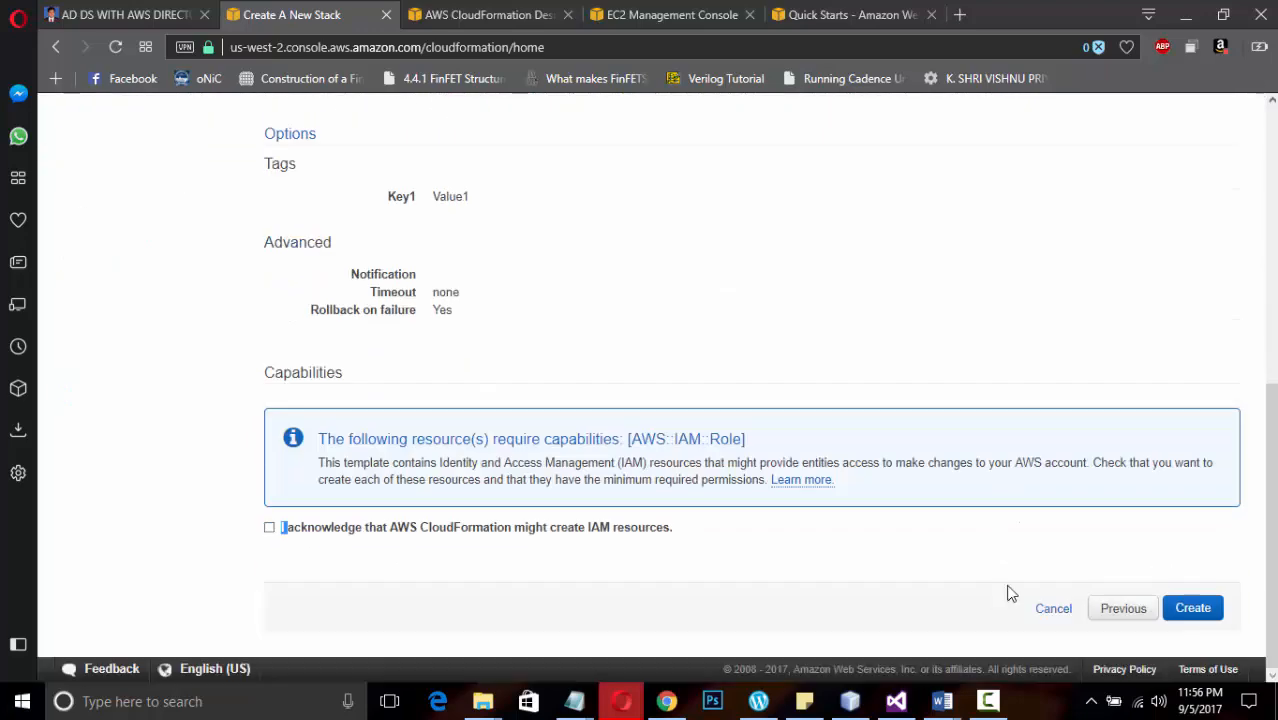
{"action": "left_click", "coordinate": [269, 527]}
{"action": "left_click", "coordinate": [1195, 609]}
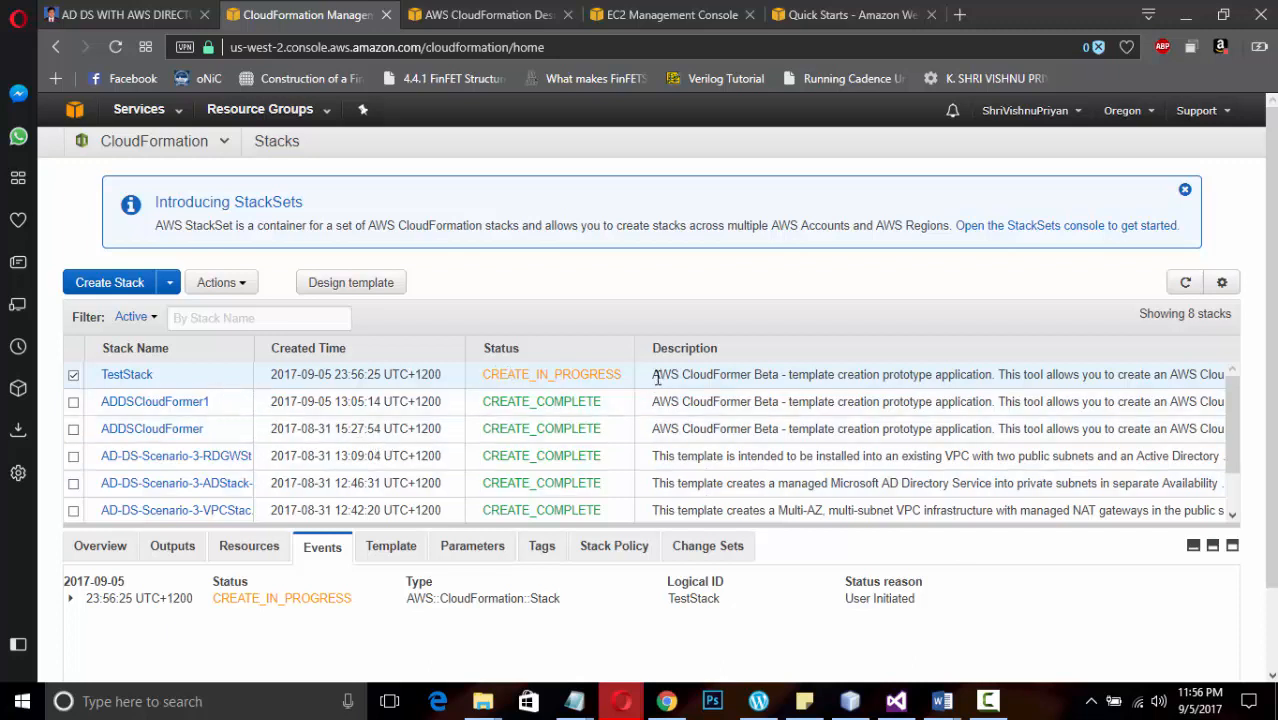
{"action": "left_click", "coordinate": [989, 703]}
{"action": "left_click", "coordinate": [1187, 615]}
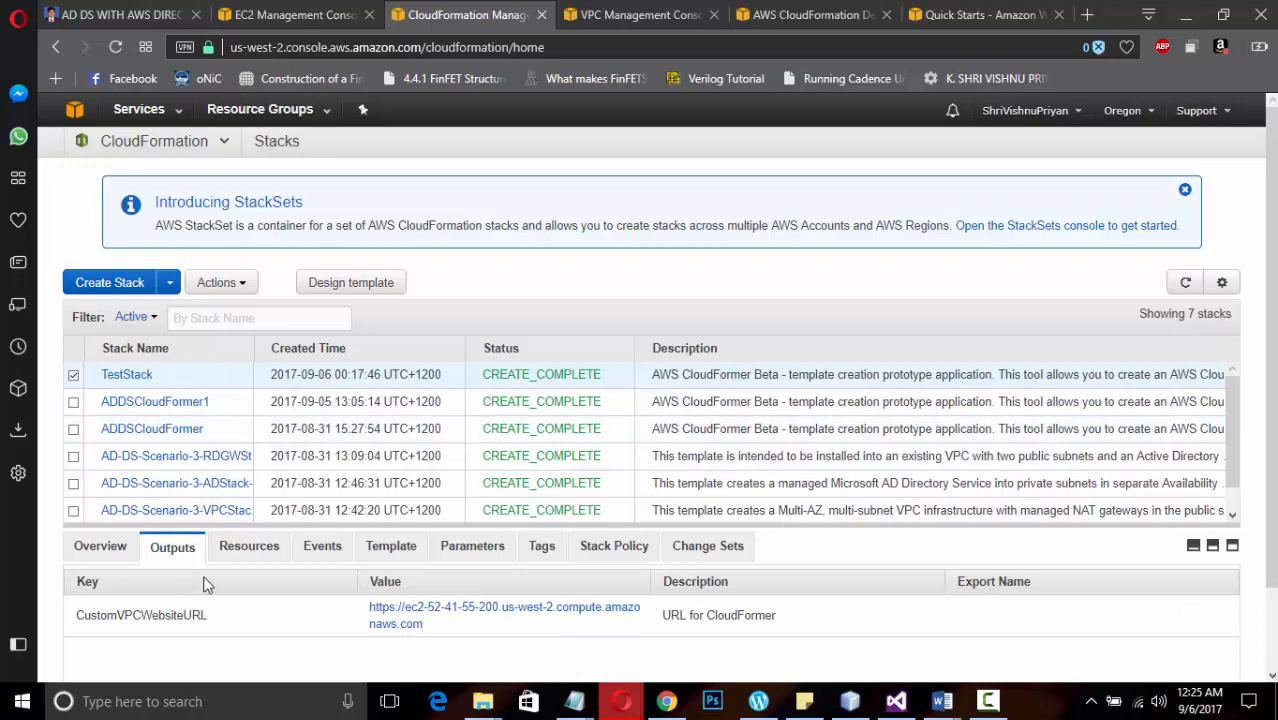
Open the CloudFormer website URL from TestStack's outputs and continue despite the invalid certificate
{"action": "left_click", "coordinate": [450, 613]}
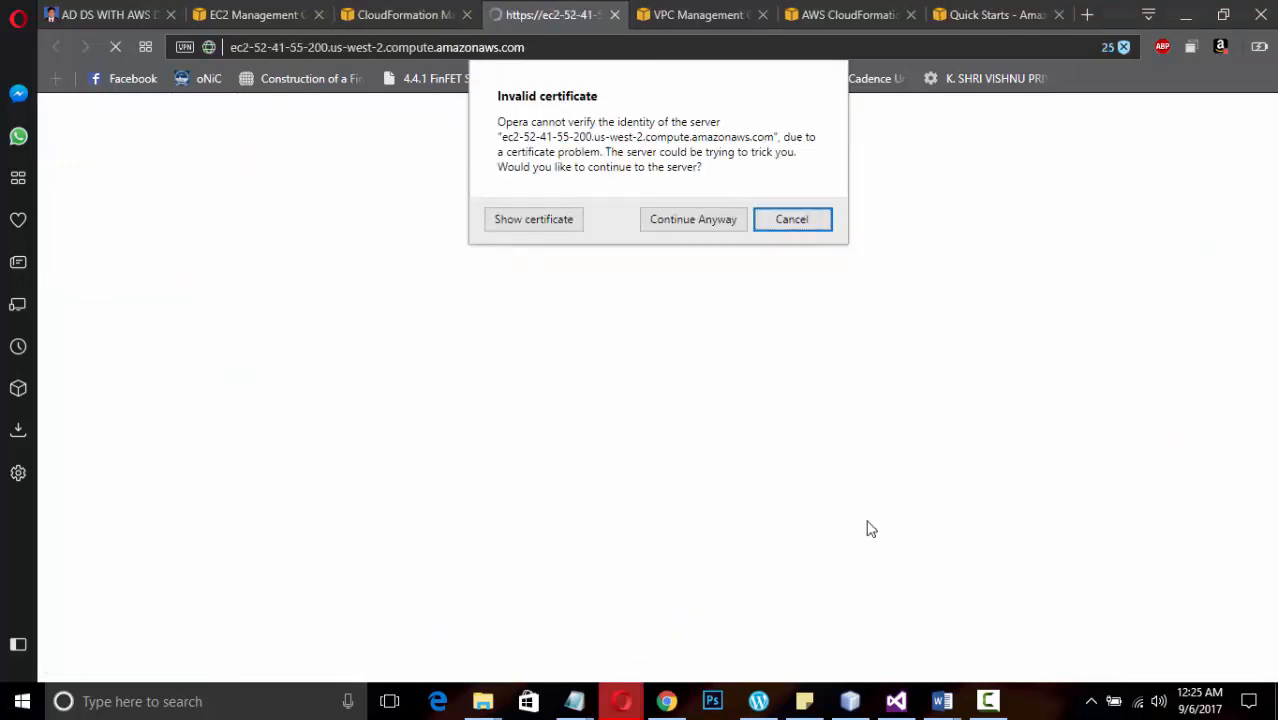
{"action": "left_click", "coordinate": [988, 703]}
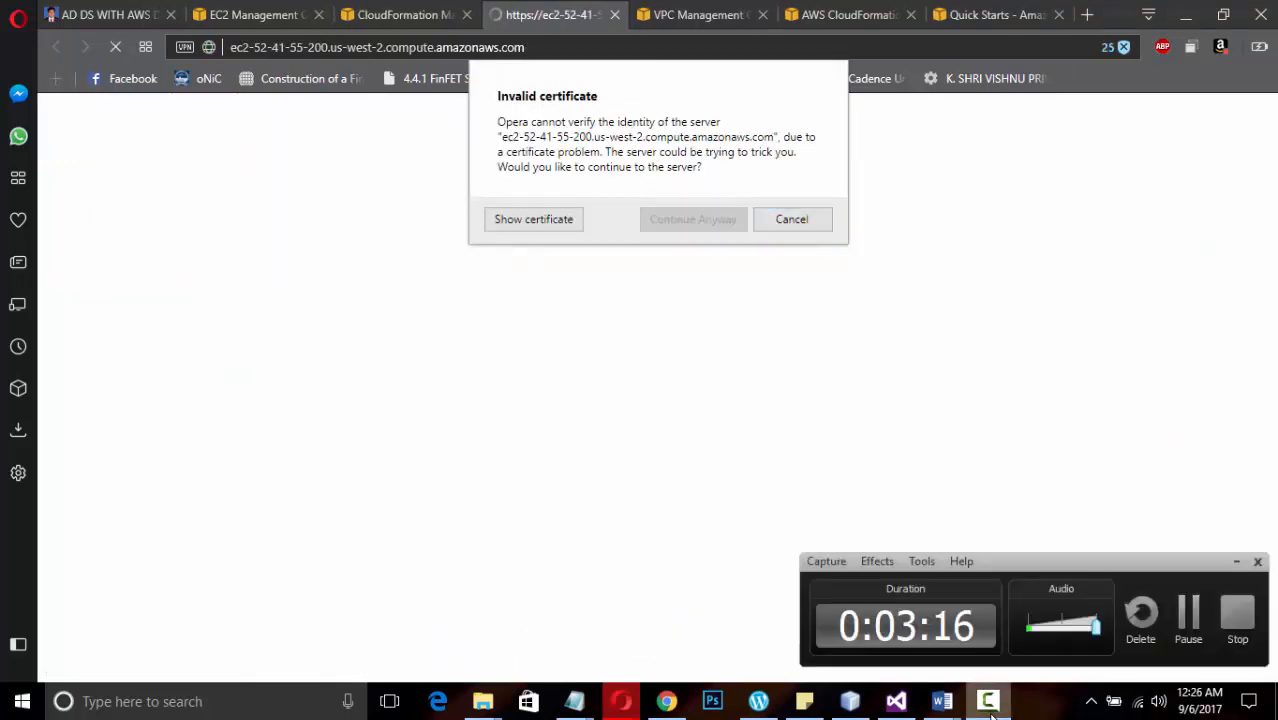
{"action": "left_click", "coordinate": [990, 710]}
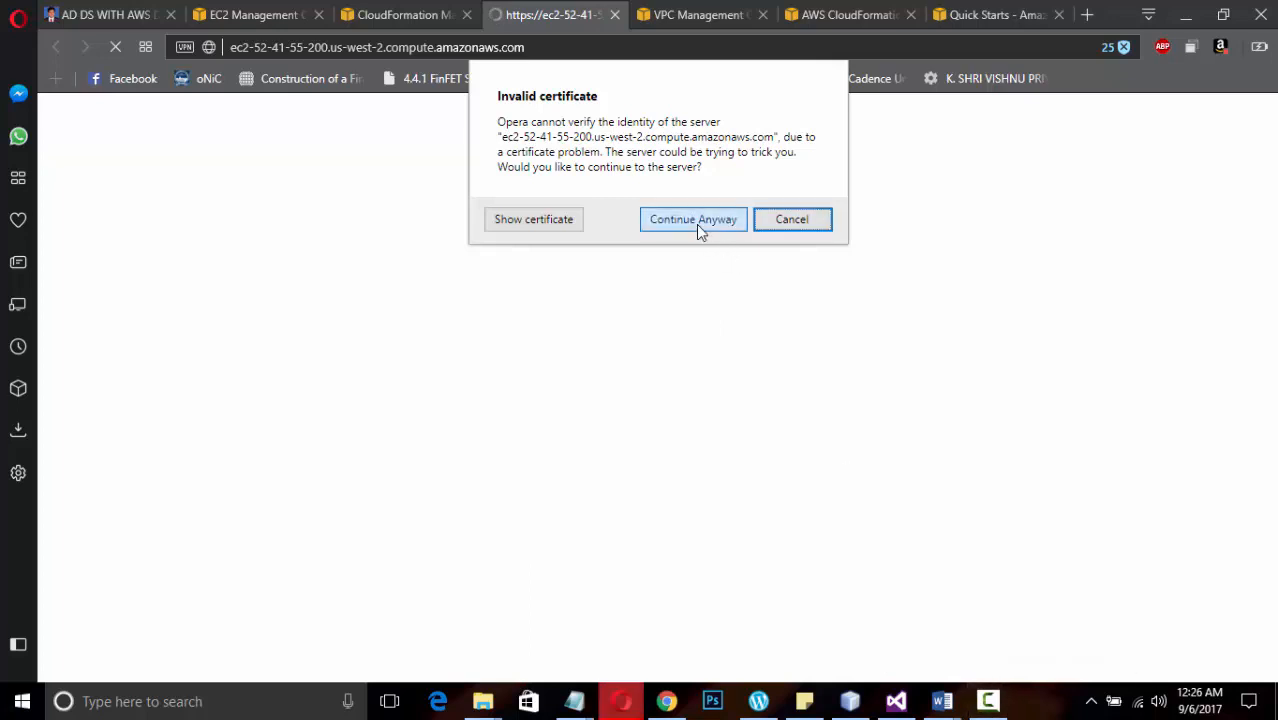
{"action": "left_click", "coordinate": [697, 226]}
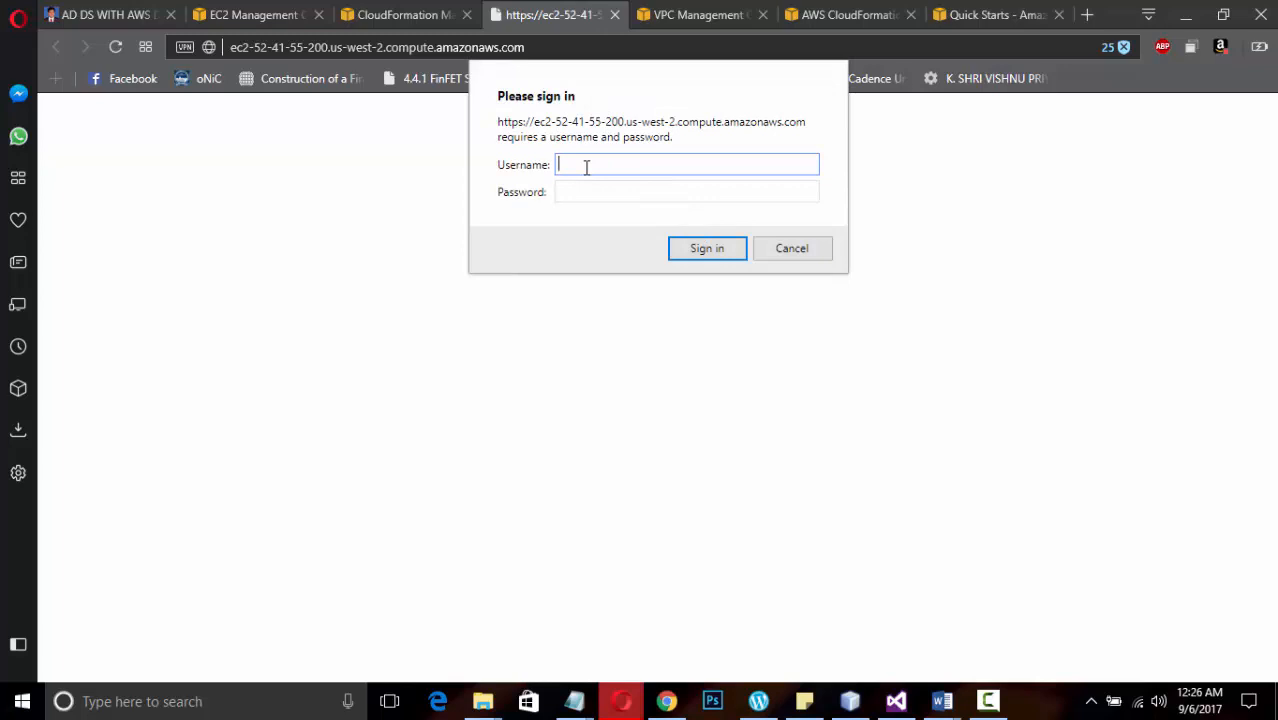
Sign in to CloudFormer with the username TestStack and the CloudFormer password
{"action": "type", "text": "TestStack"}
{"action": "key", "text": "Tab"}
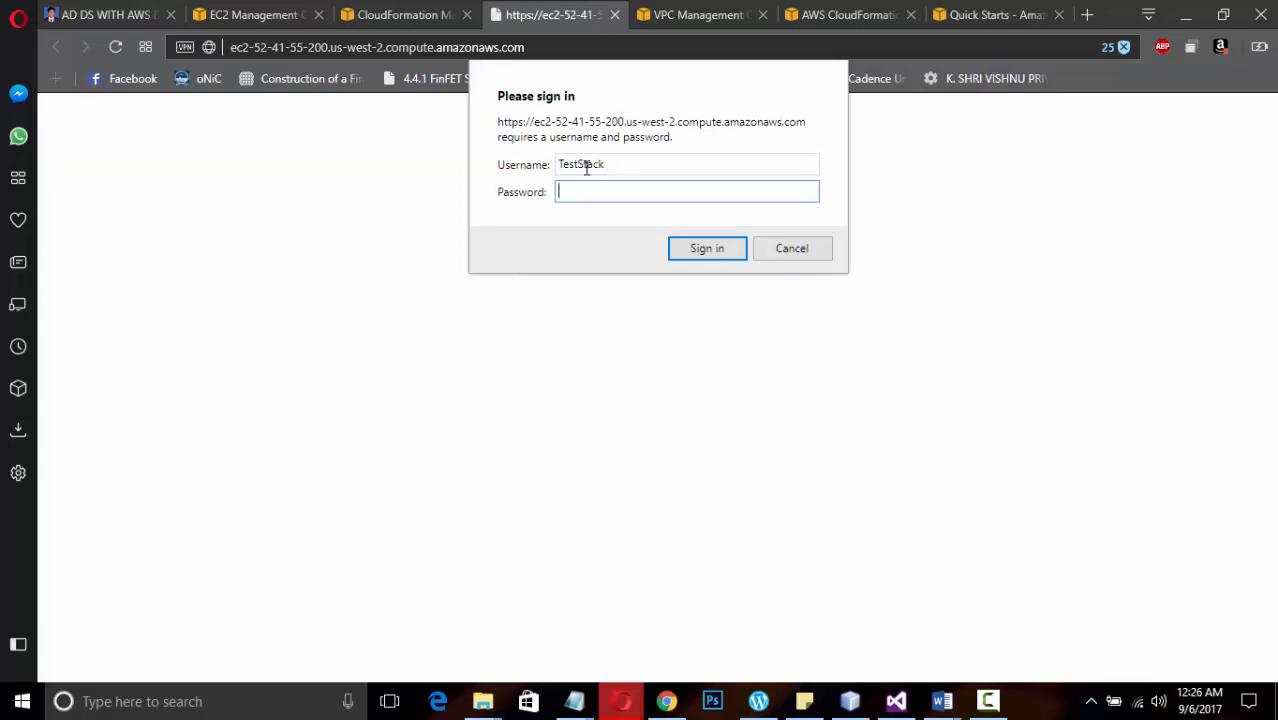
{"action": "type", "text": "*****"}
{"action": "type", "text": "**"}
{"action": "key", "text": "Return"}
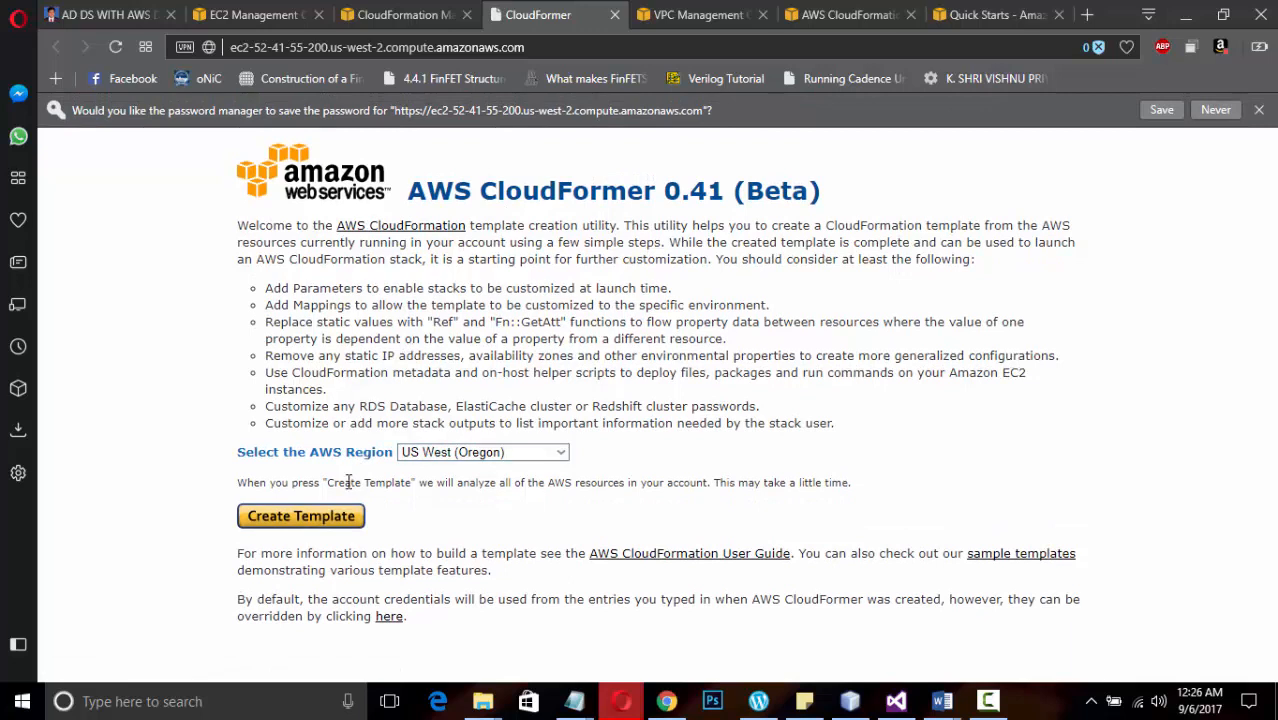
Create a CloudFormer template for US West (Oregon) with the description TestStackDemo and proceed to the DNS names
{"action": "left_click", "coordinate": [327, 519]}
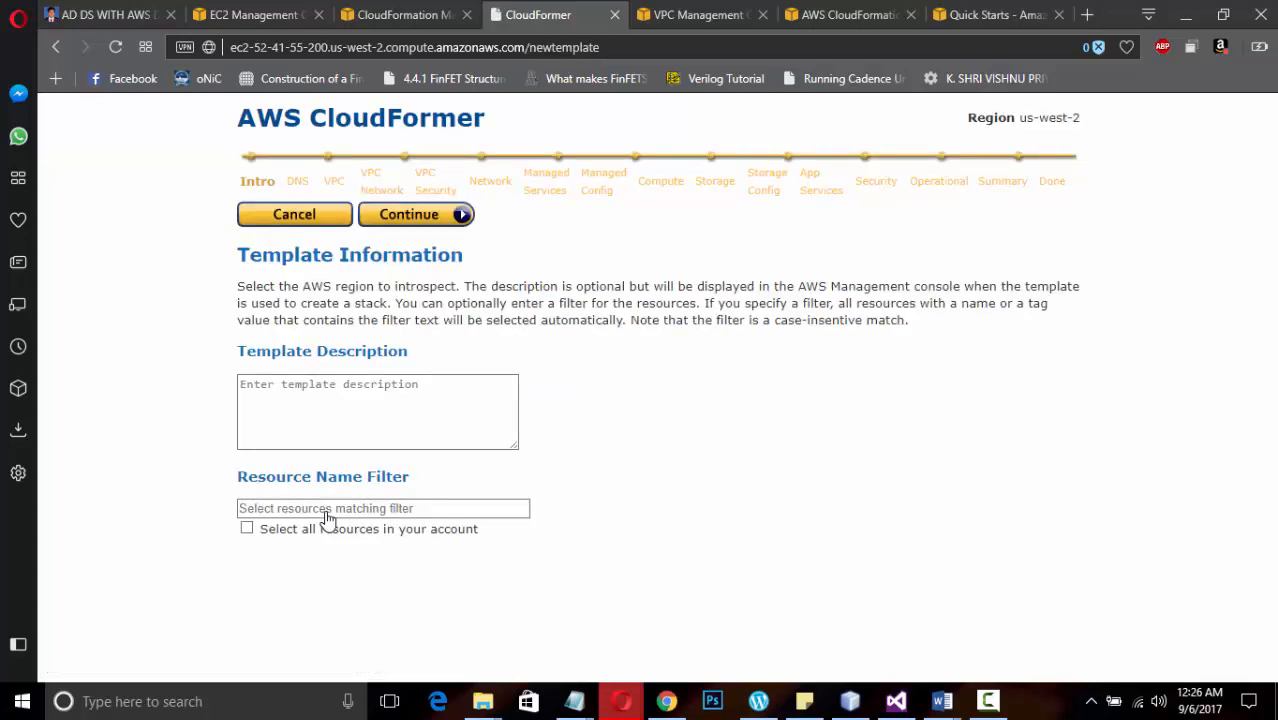
{"action": "left_click", "coordinate": [364, 414]}
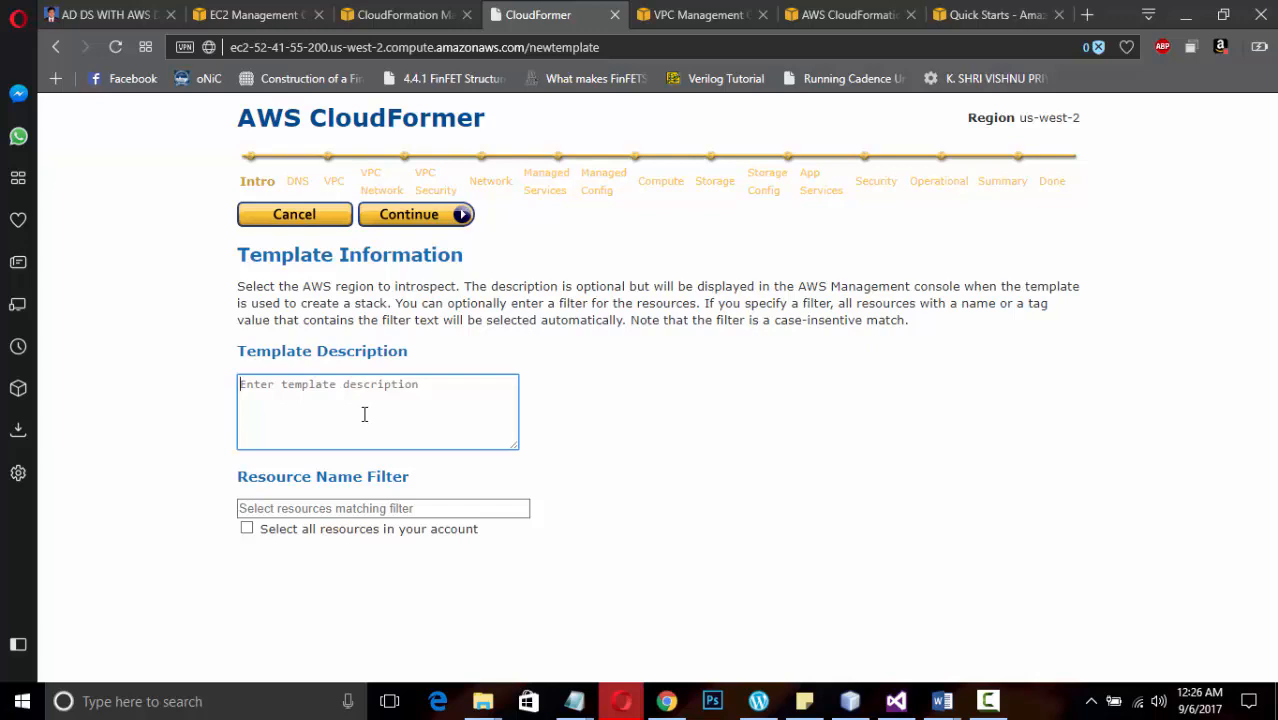
{"action": "type", "text": "T"}
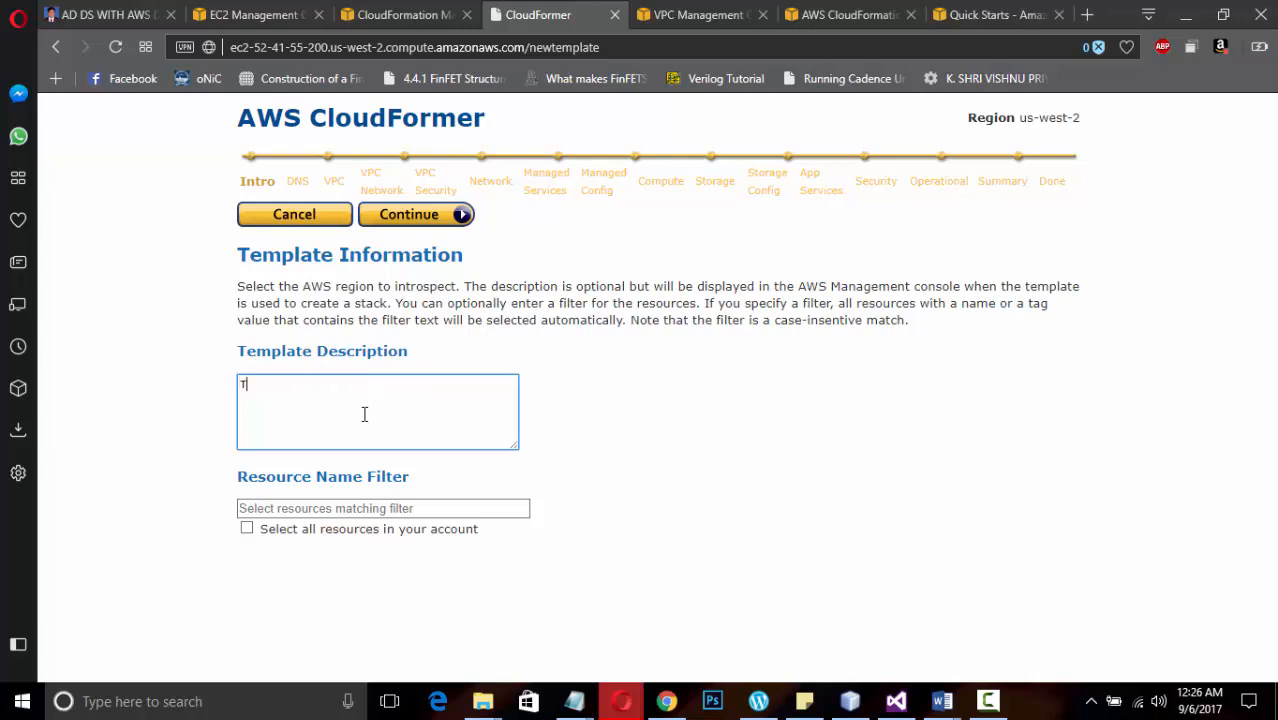
{"action": "type", "text": "estStackDemo"}
{"action": "left_click", "coordinate": [422, 226]}
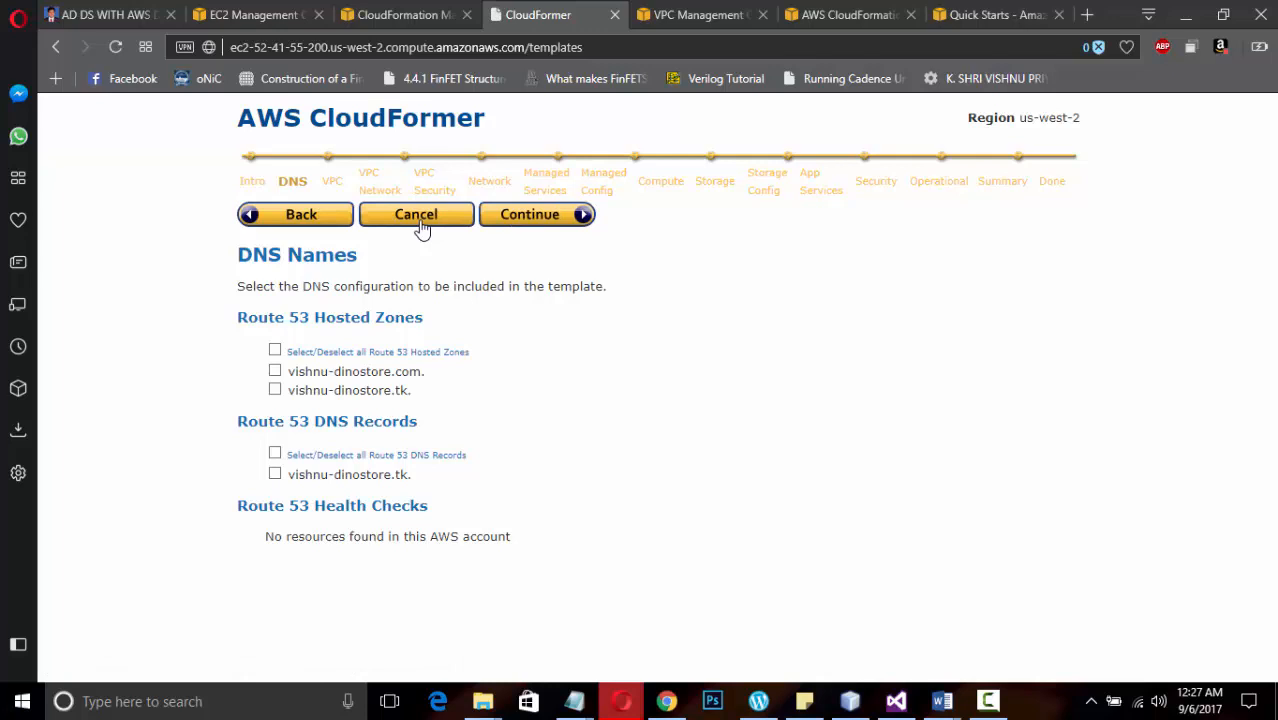
Leave all Route 53 resources out of the template and proceed to the Virtual Private Clouds selection
{"action": "left_click", "coordinate": [553, 228]}
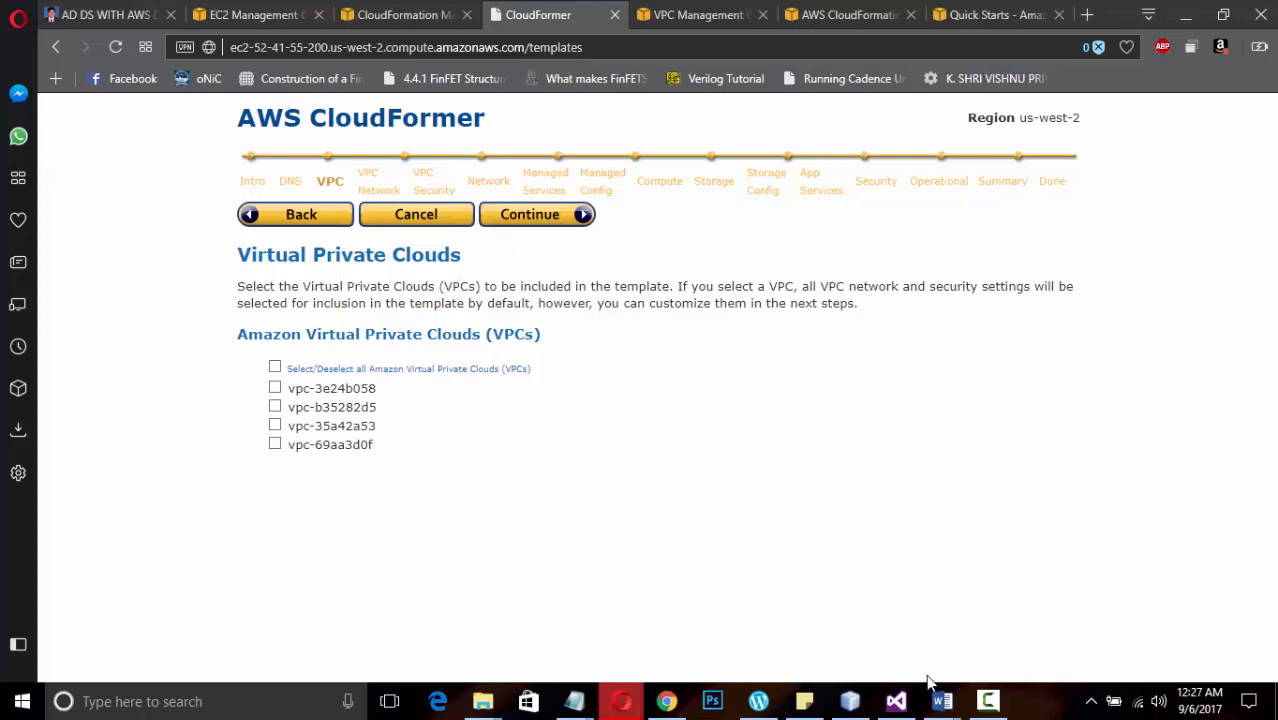
{"action": "mouse_move", "coordinate": [940, 707]}
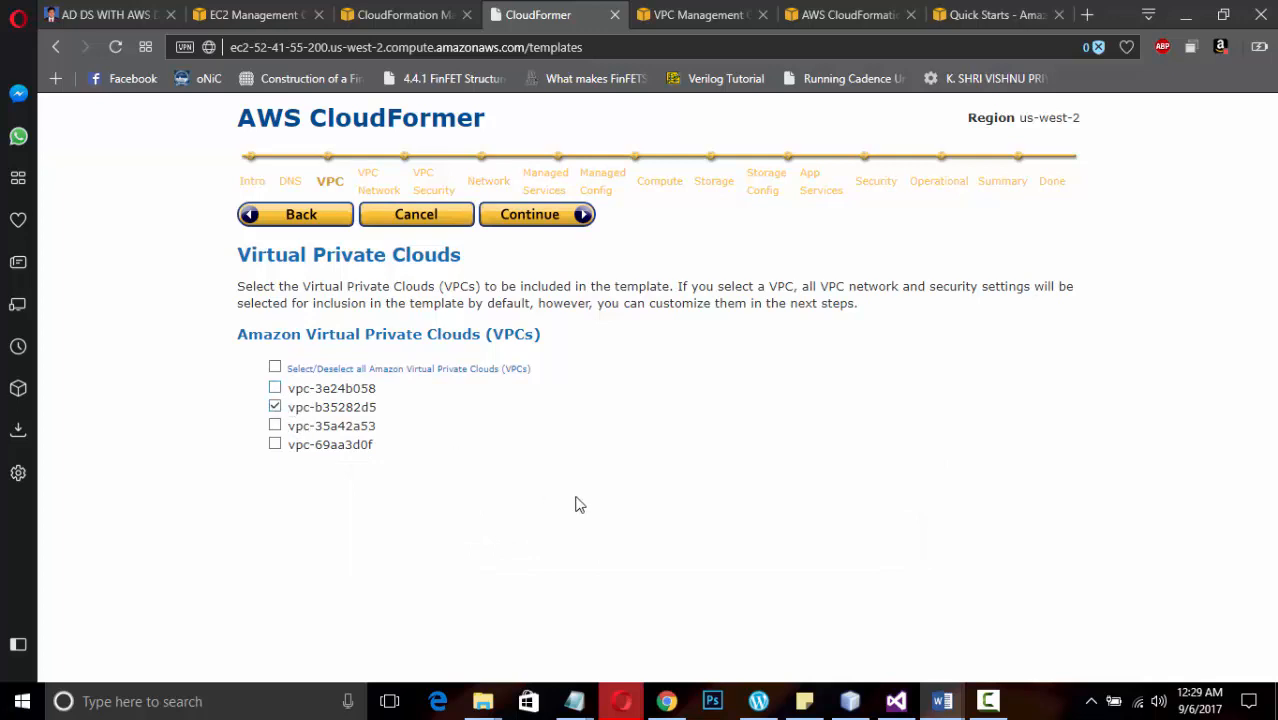
Include vpc-b35282d5 in the template with its default network topology and security selections, and proceed to the network resources
{"action": "left_click", "coordinate": [526, 235]}
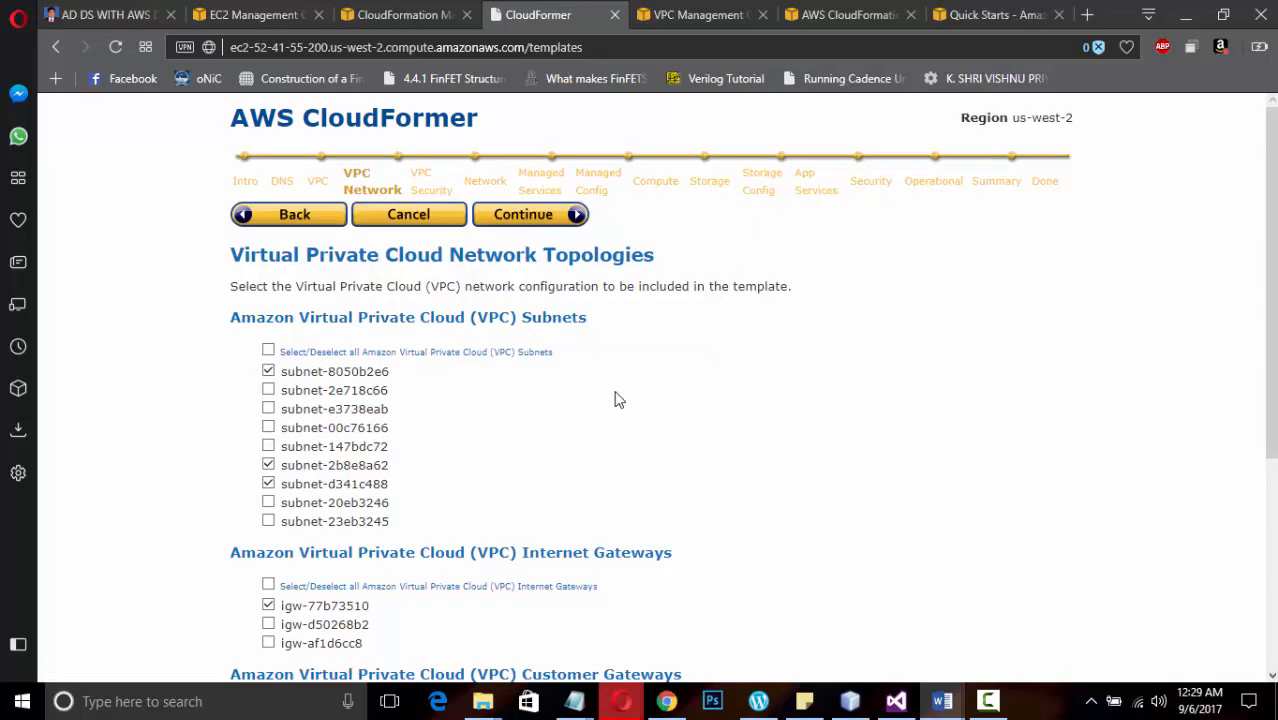
{"action": "scroll", "coordinate": [692, 485], "scroll_direction": "down", "scroll_amount": 2}
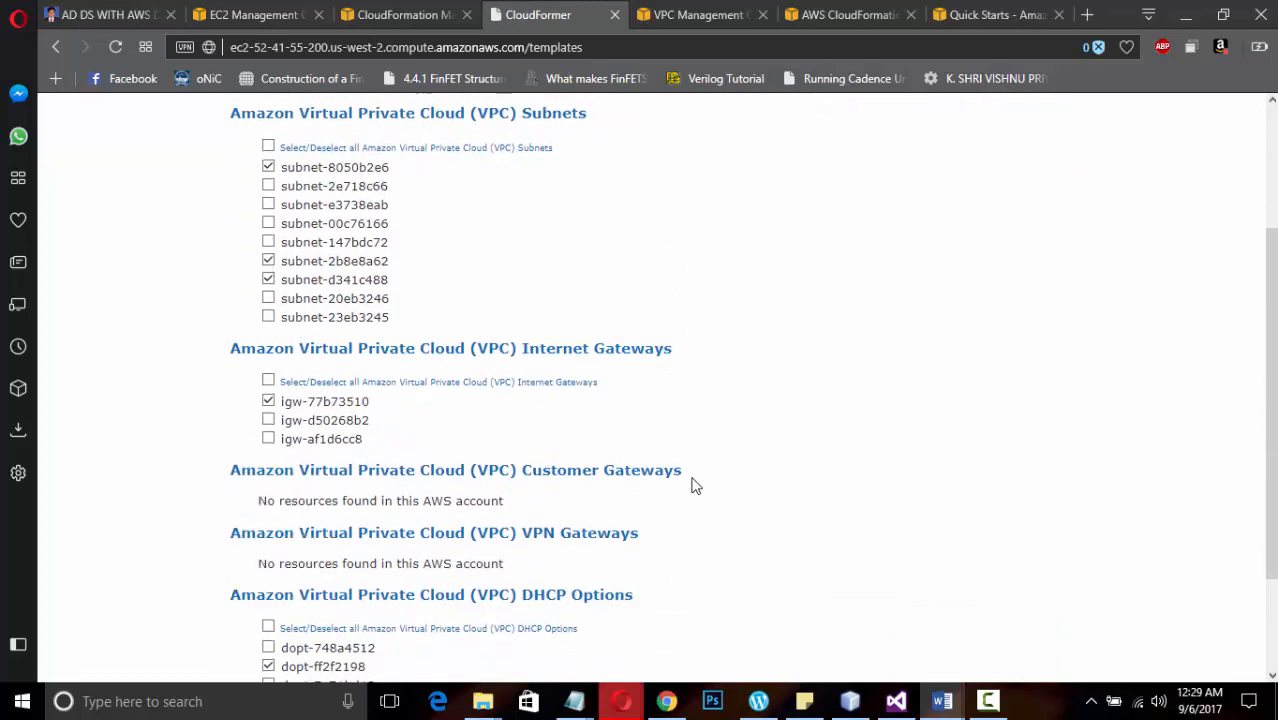
{"action": "scroll", "coordinate": [693, 486], "scroll_direction": "up", "scroll_amount": 2}
{"action": "left_click", "coordinate": [530, 216]}
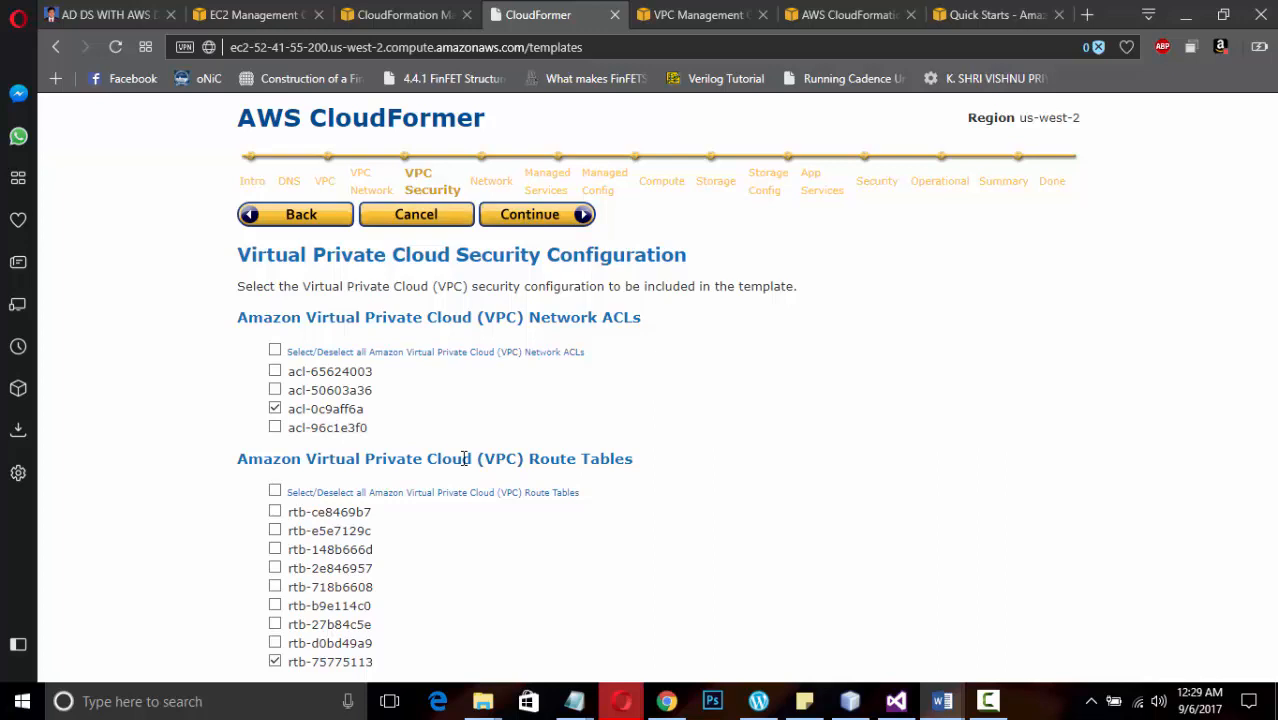
{"action": "left_click", "coordinate": [531, 219]}
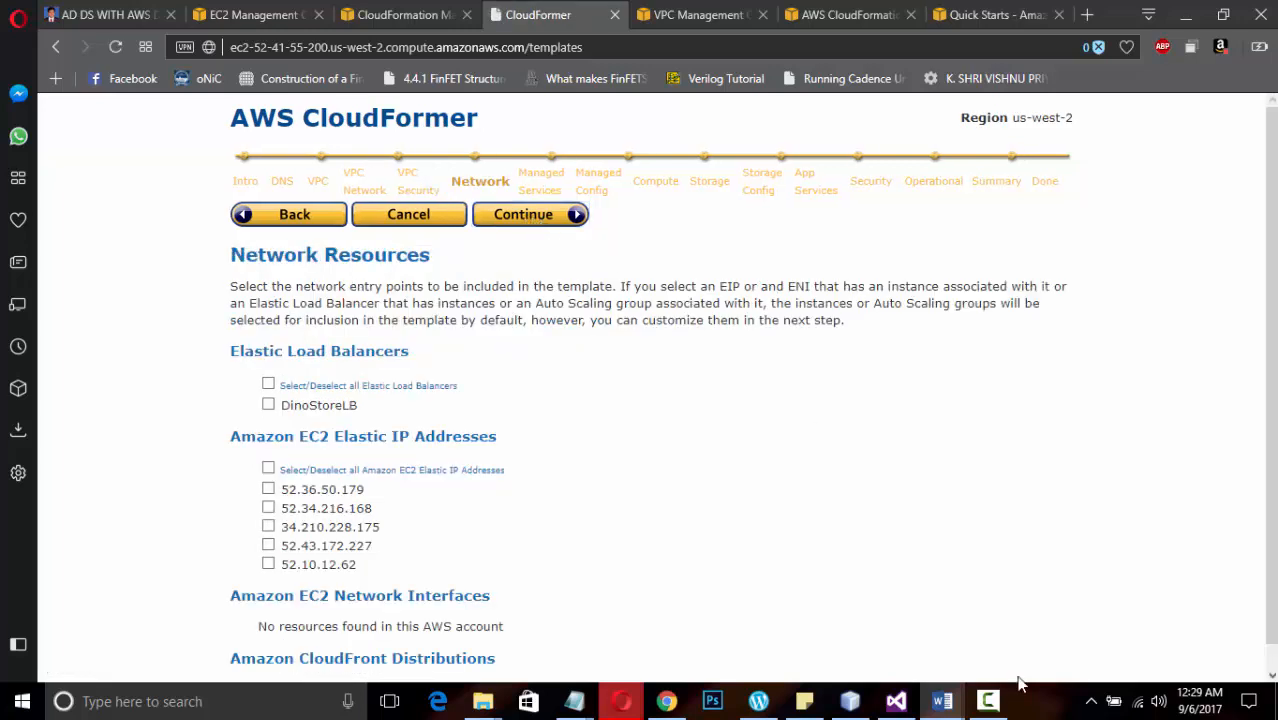
Proceed past the network resources, include the AD-DS-Scenario-3 RDGWAutoScalingGroup as a managed service, and continue to its configuration
{"action": "left_click", "coordinate": [987, 701]}
{"action": "left_click", "coordinate": [1190, 630]}
{"action": "left_click", "coordinate": [535, 218]}
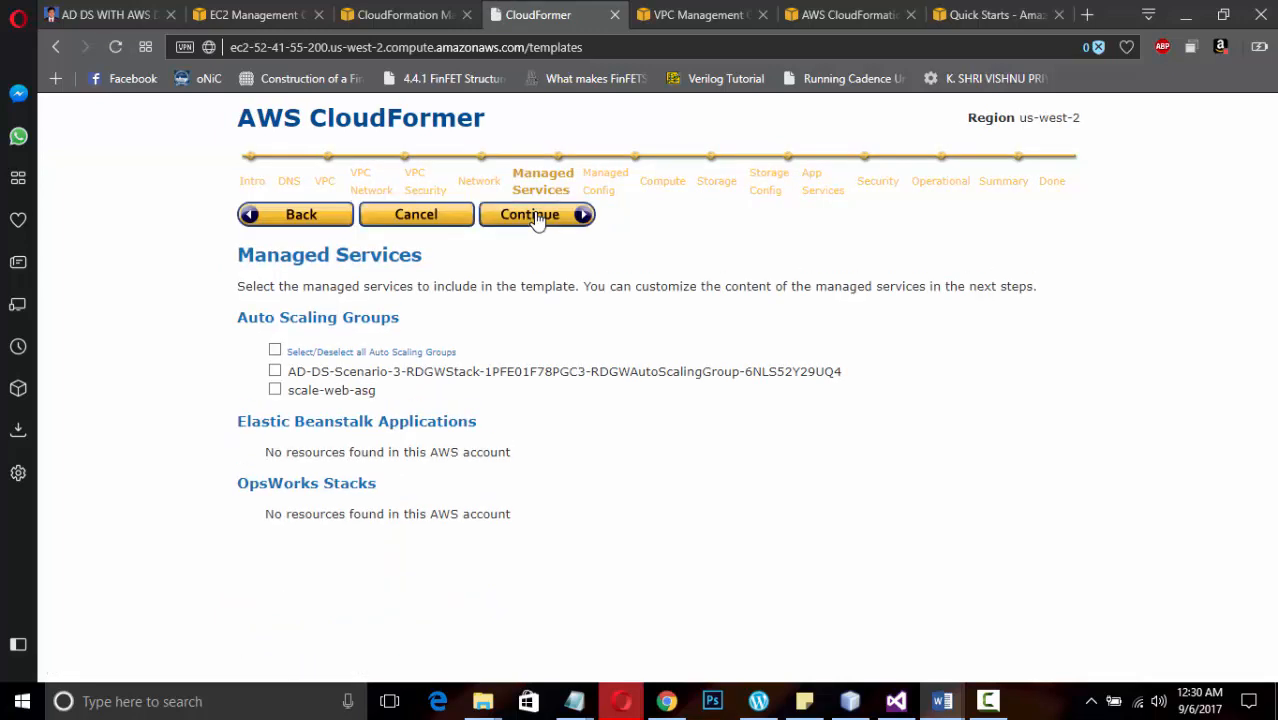
{"action": "left_click", "coordinate": [275, 372]}
{"action": "left_click", "coordinate": [545, 225]}
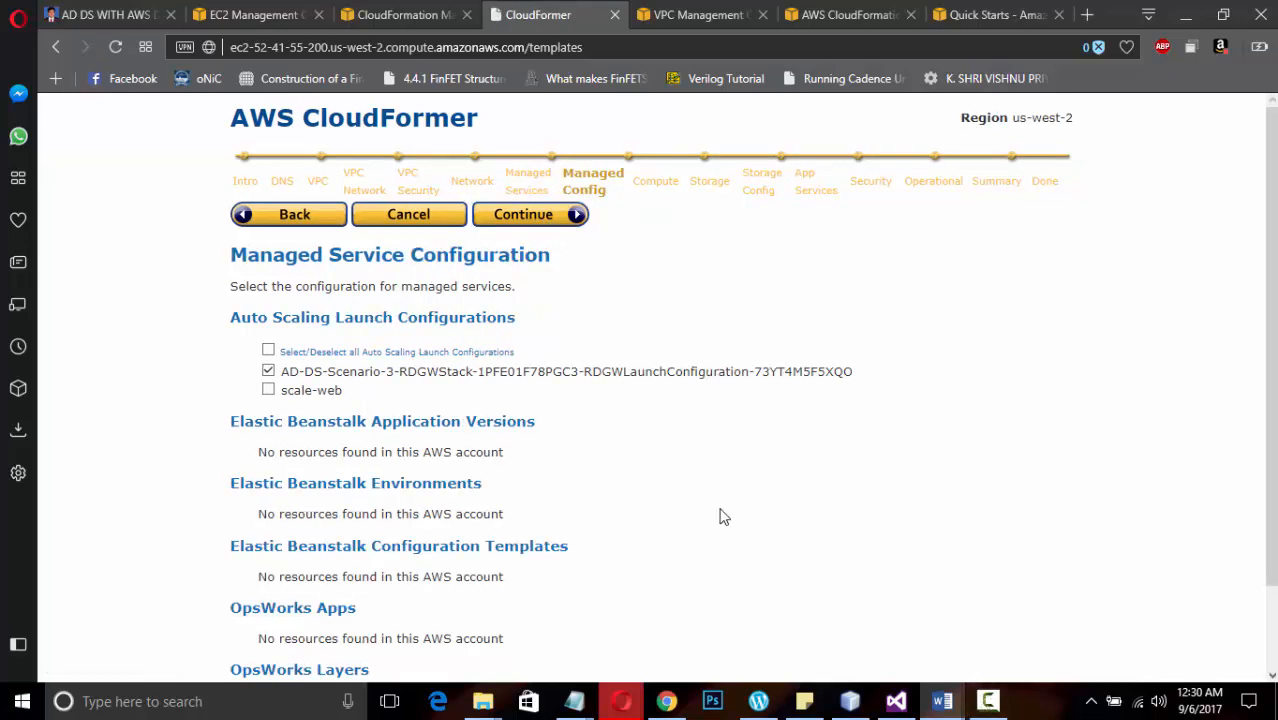
Review the managed service configuration, keep the AD-DS-Scenario-3 RDGWLaunchConfiguration included, and proceed to the compute resources
{"action": "scroll", "coordinate": [560, 472], "scroll_direction": "down", "scroll_amount": 1}
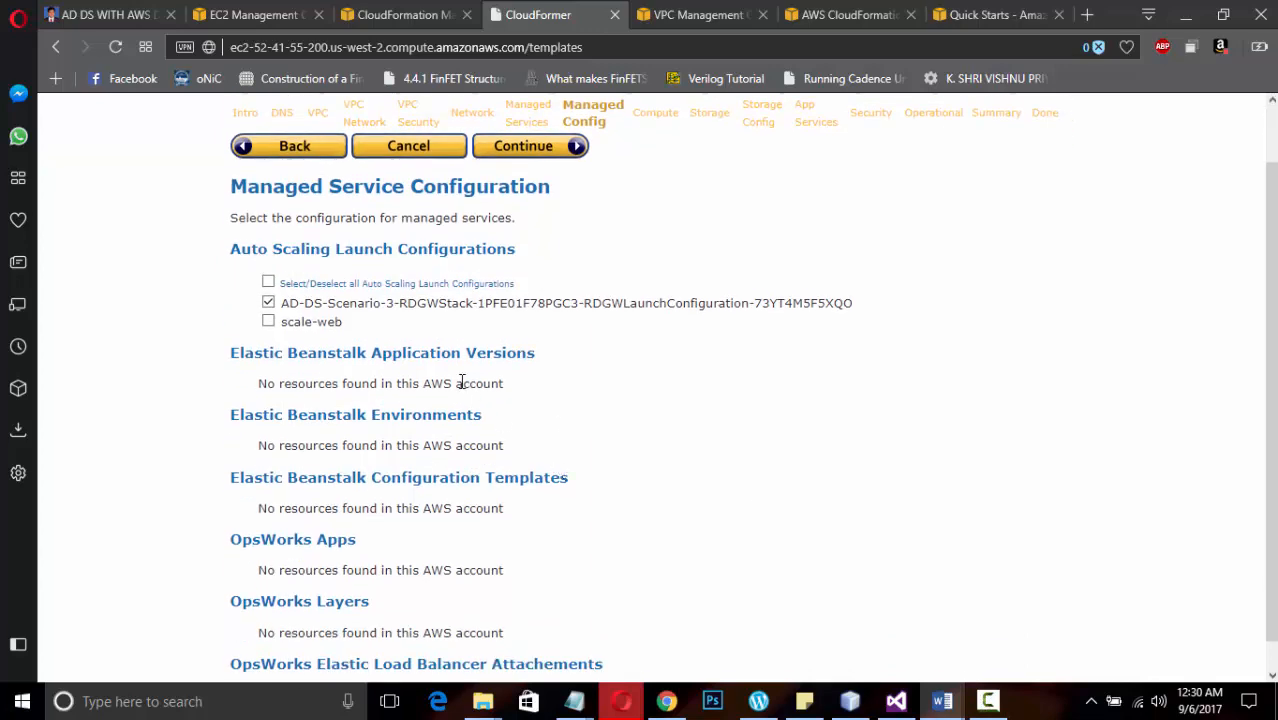
{"action": "scroll", "coordinate": [461, 381], "scroll_direction": "down", "scroll_amount": 1}
{"action": "scroll", "coordinate": [461, 381], "scroll_direction": "up", "scroll_amount": 2}
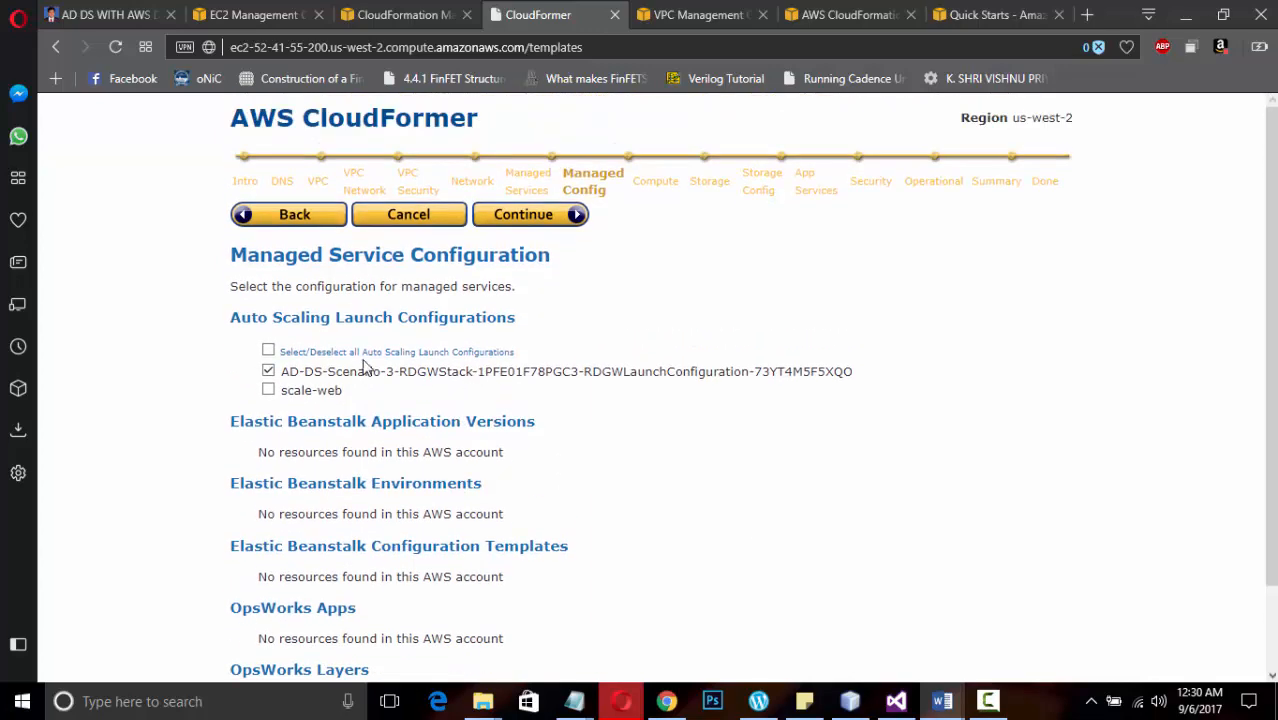
{"action": "left_click", "coordinate": [553, 226]}
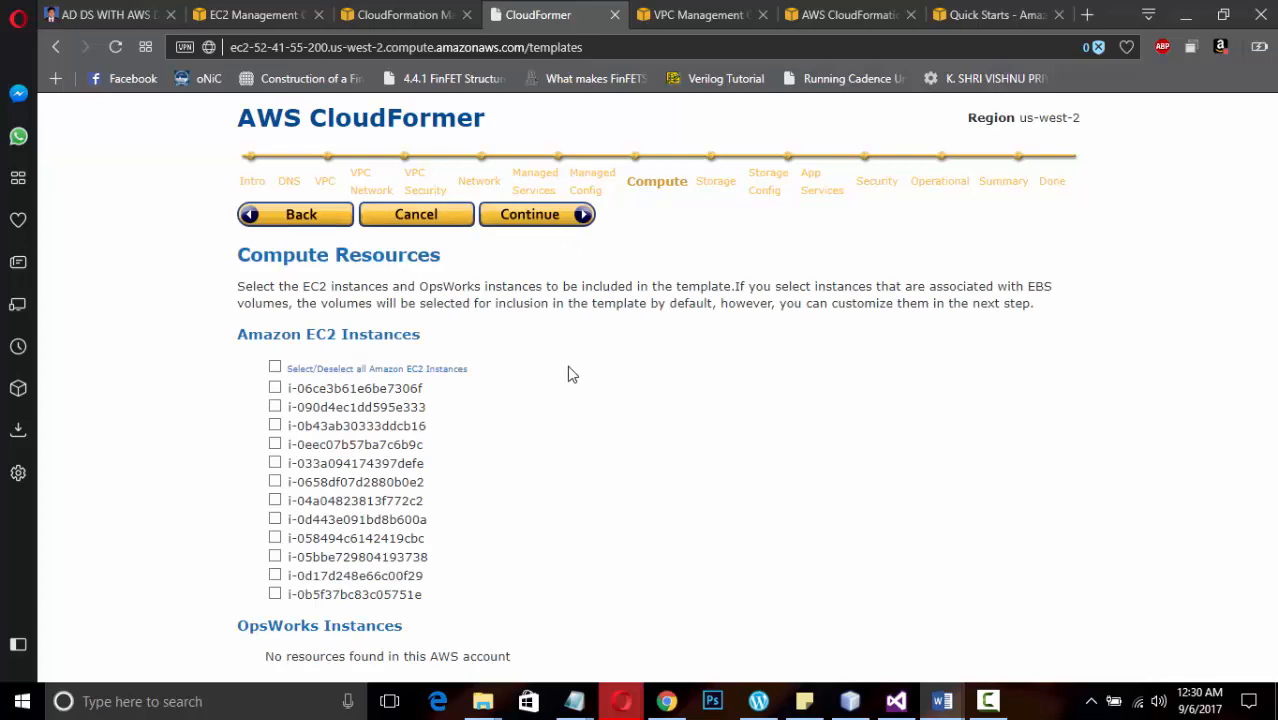
Check the instance list in the EC2 console, then leave all EC2 instances out of the template and proceed to the storage resources
{"action": "left_click", "coordinate": [242, 13]}
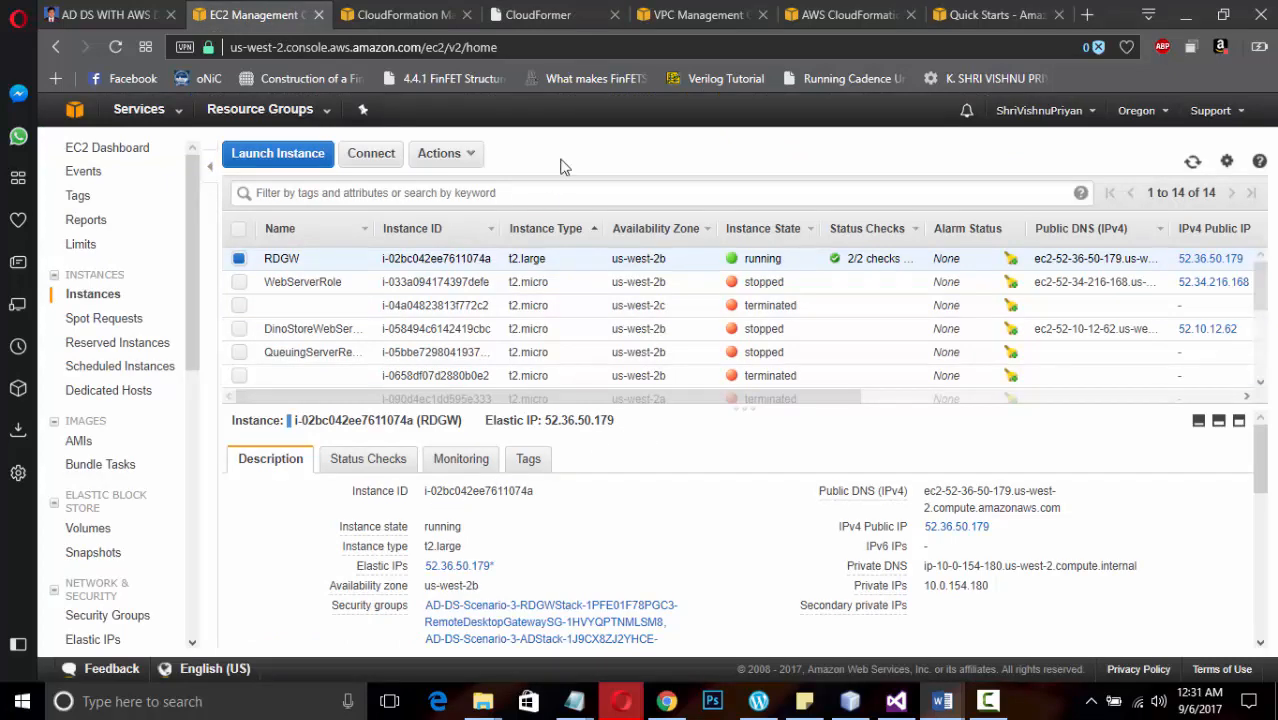
{"action": "left_click", "coordinate": [552, 16]}
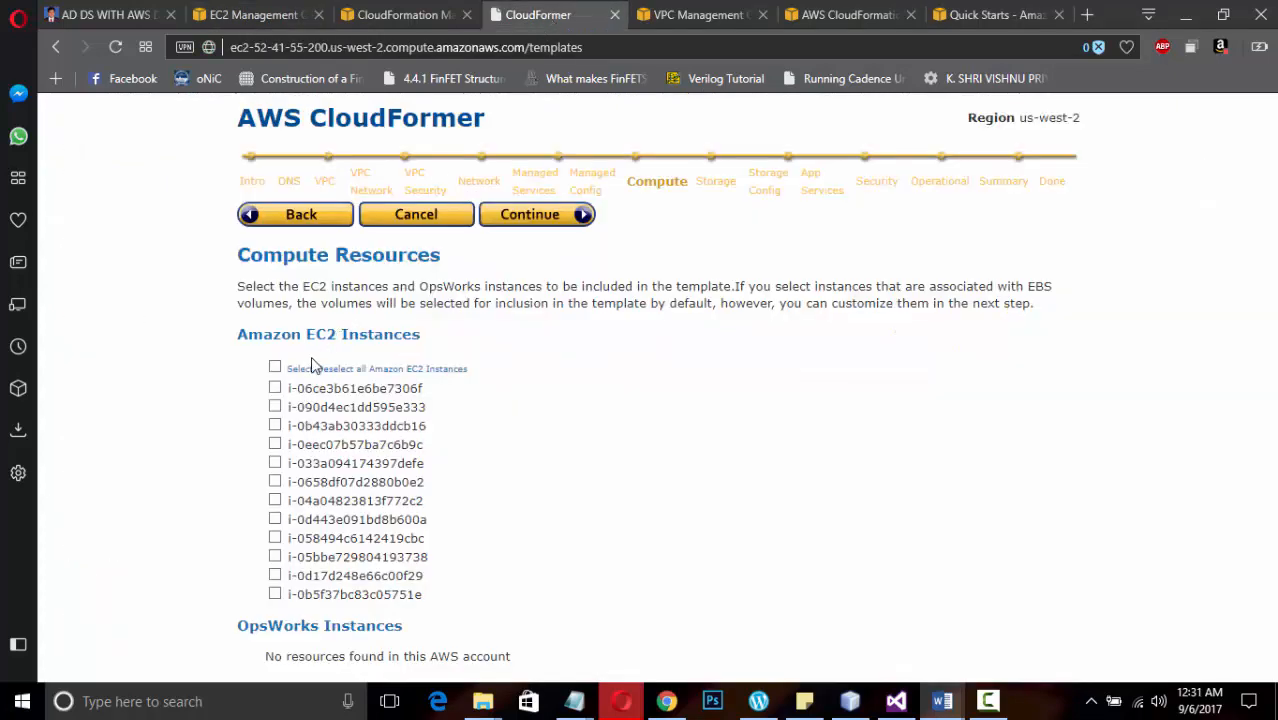
{"action": "mouse_move", "coordinate": [310, 541]}
{"action": "left_click", "coordinate": [984, 706]}
{"action": "left_click", "coordinate": [1190, 619]}
{"action": "left_click", "coordinate": [533, 227]}
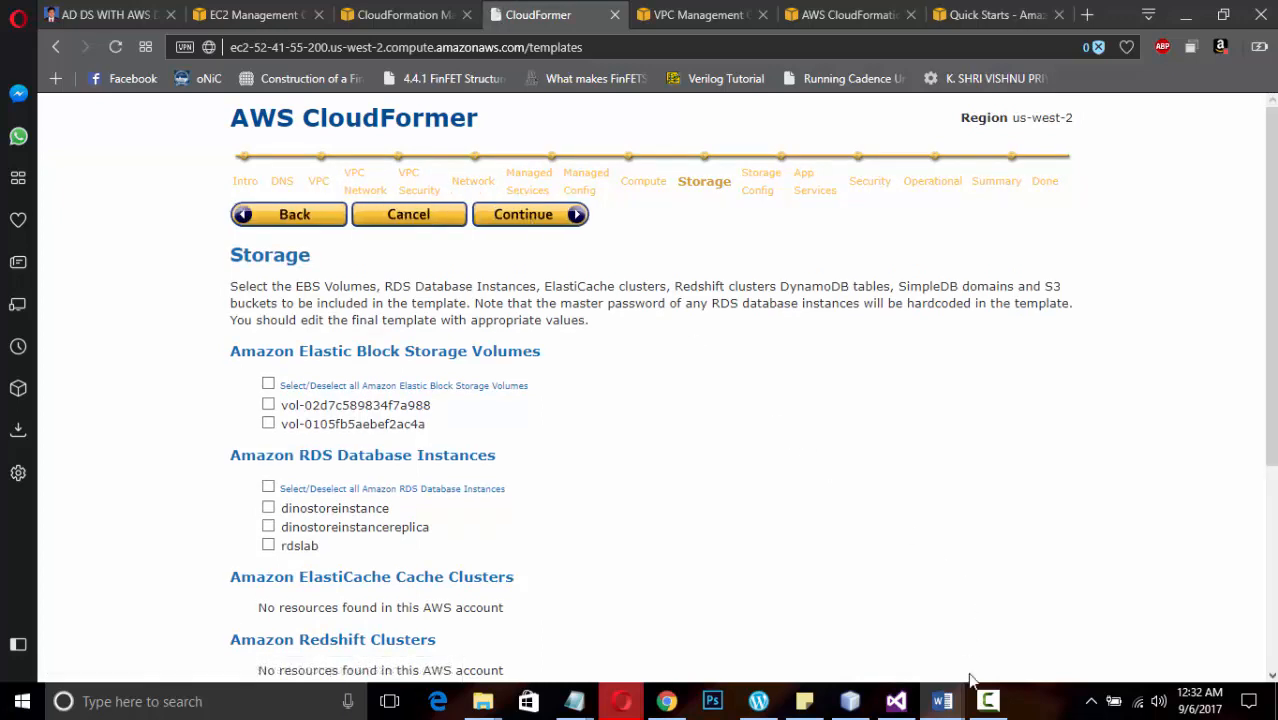
Leave all storage resources, storage configuration and application services out of the template and proceed to the security groups
{"action": "left_click", "coordinate": [987, 701]}
{"action": "left_click", "coordinate": [1187, 625]}
{"action": "left_click", "coordinate": [528, 216]}
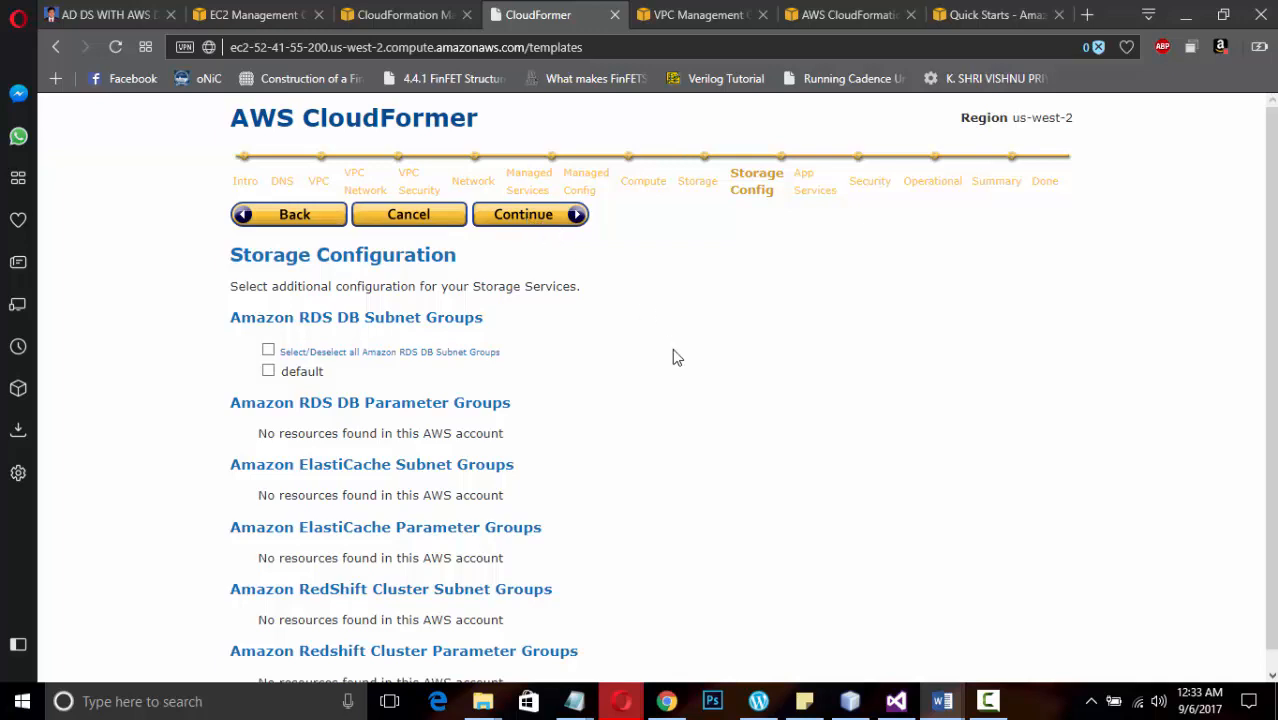
{"action": "left_click", "coordinate": [537, 228]}
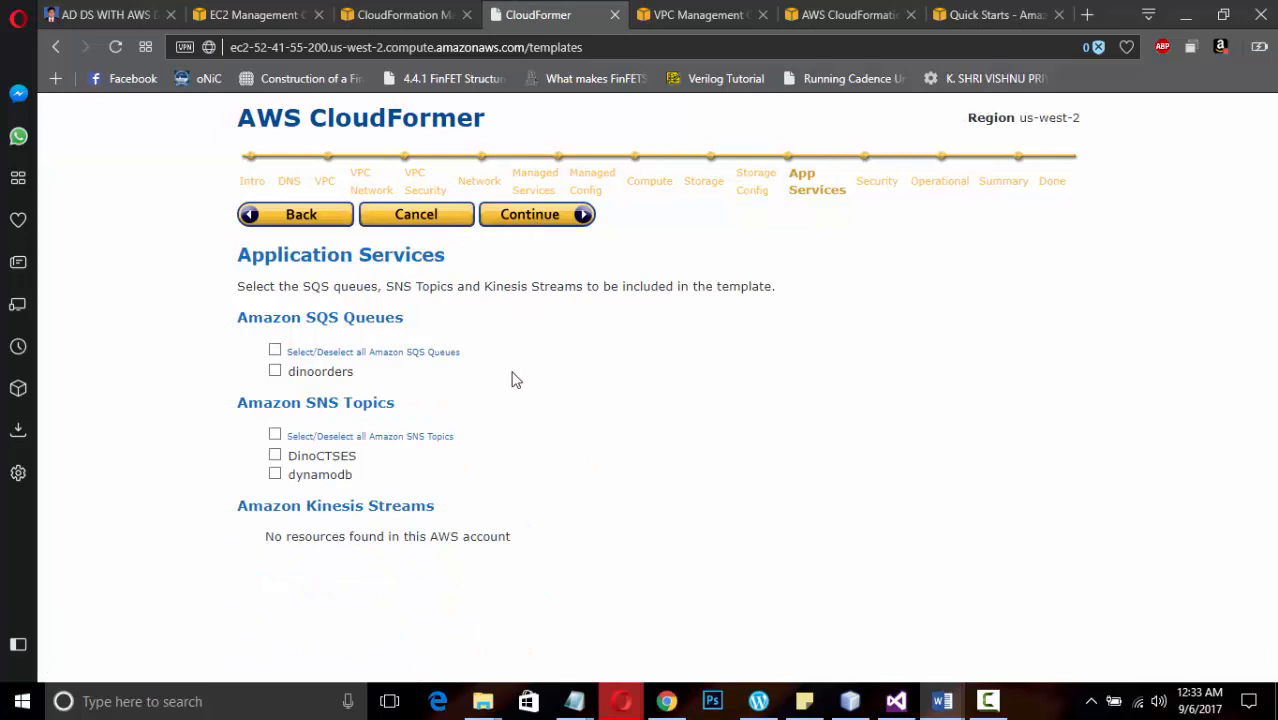
{"action": "left_click", "coordinate": [540, 222]}
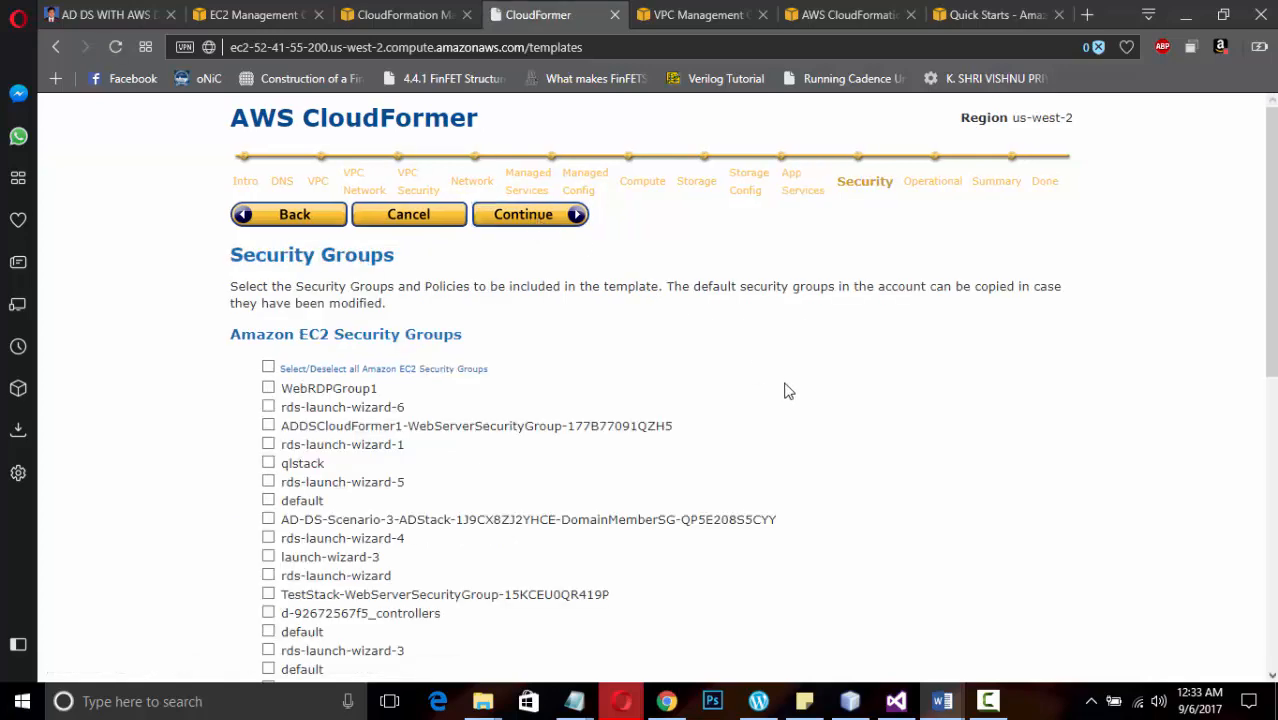
Include the ADDSCloudFormer1 WebServerSecurityGroup, AD-DS-Scenario-3 DomainMemberSG and d-92672567f5_controllers security groups, and proceed to the operational resources
{"action": "scroll", "coordinate": [876, 462], "scroll_direction": "down", "scroll_amount": 2}
{"action": "scroll", "coordinate": [1007, 522], "scroll_direction": "down", "scroll_amount": 1}
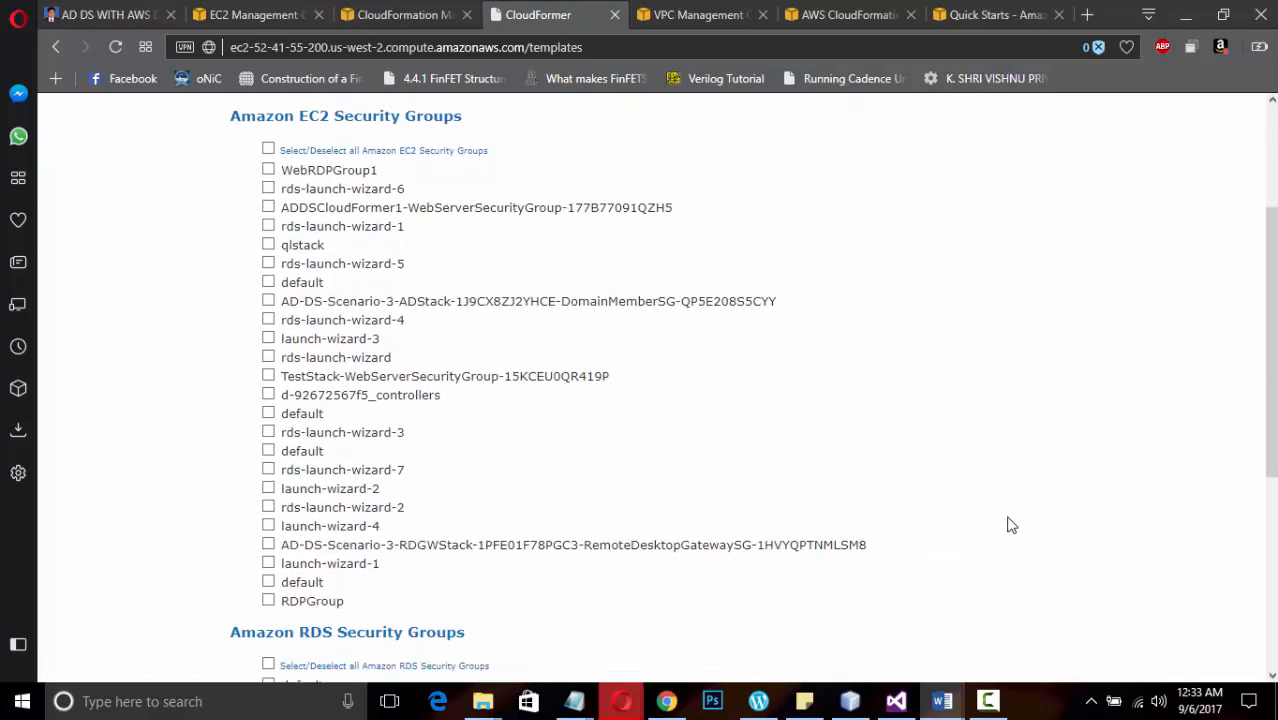
{"action": "left_click", "coordinate": [268, 301]}
{"action": "left_click", "coordinate": [268, 209]}
{"action": "left_click", "coordinate": [268, 397]}
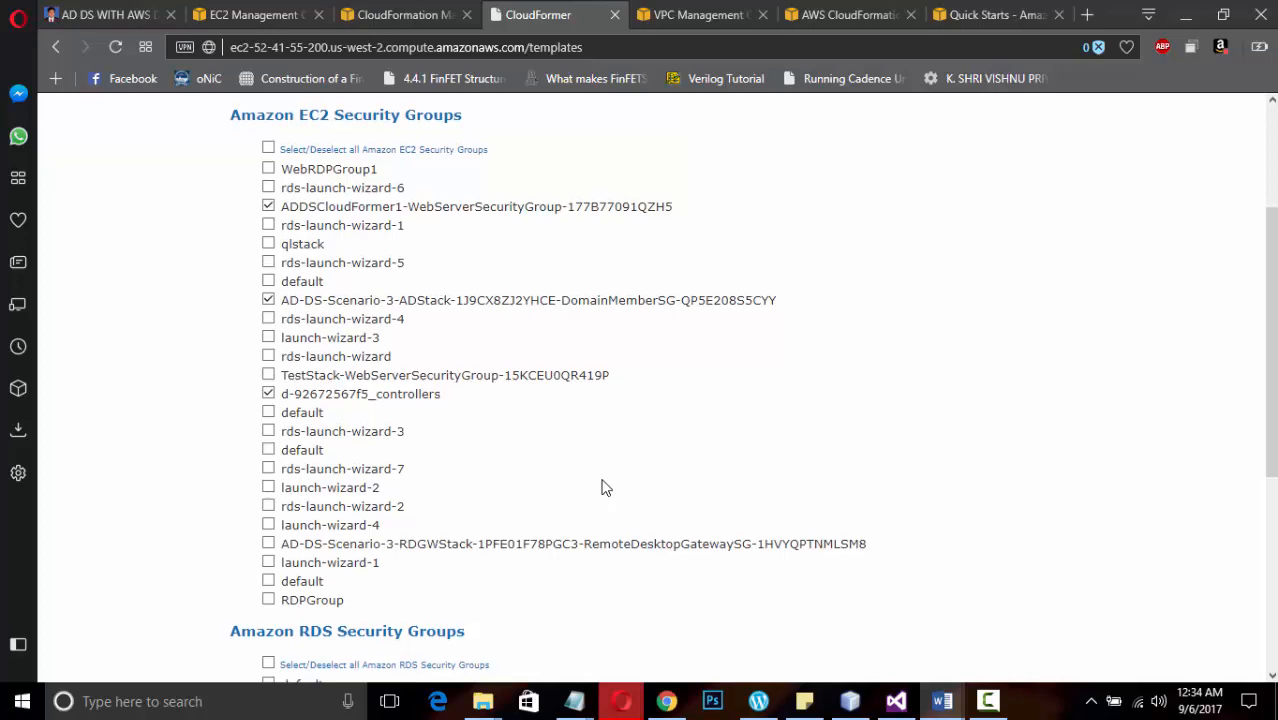
{"action": "scroll", "coordinate": [603, 487], "scroll_direction": "down", "scroll_amount": 1}
{"action": "scroll", "coordinate": [603, 487], "scroll_direction": "up", "scroll_amount": 1}
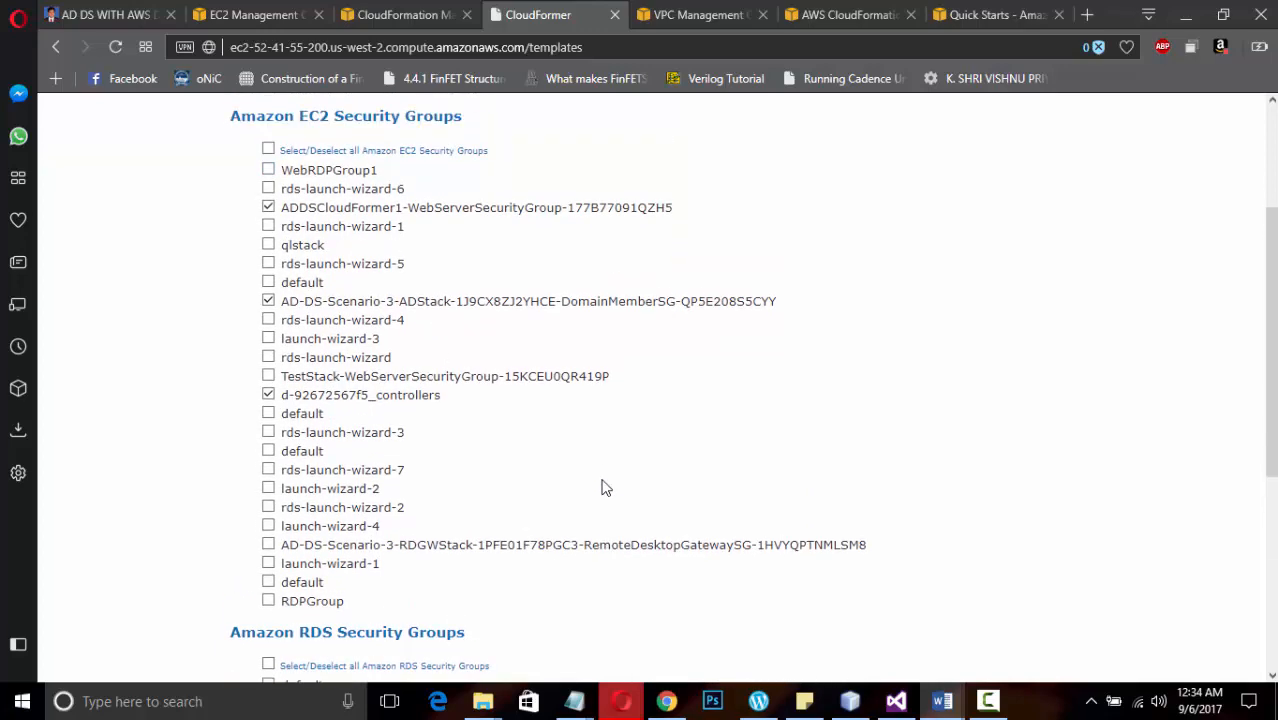
{"action": "scroll", "coordinate": [603, 487], "scroll_direction": "down", "scroll_amount": 5}
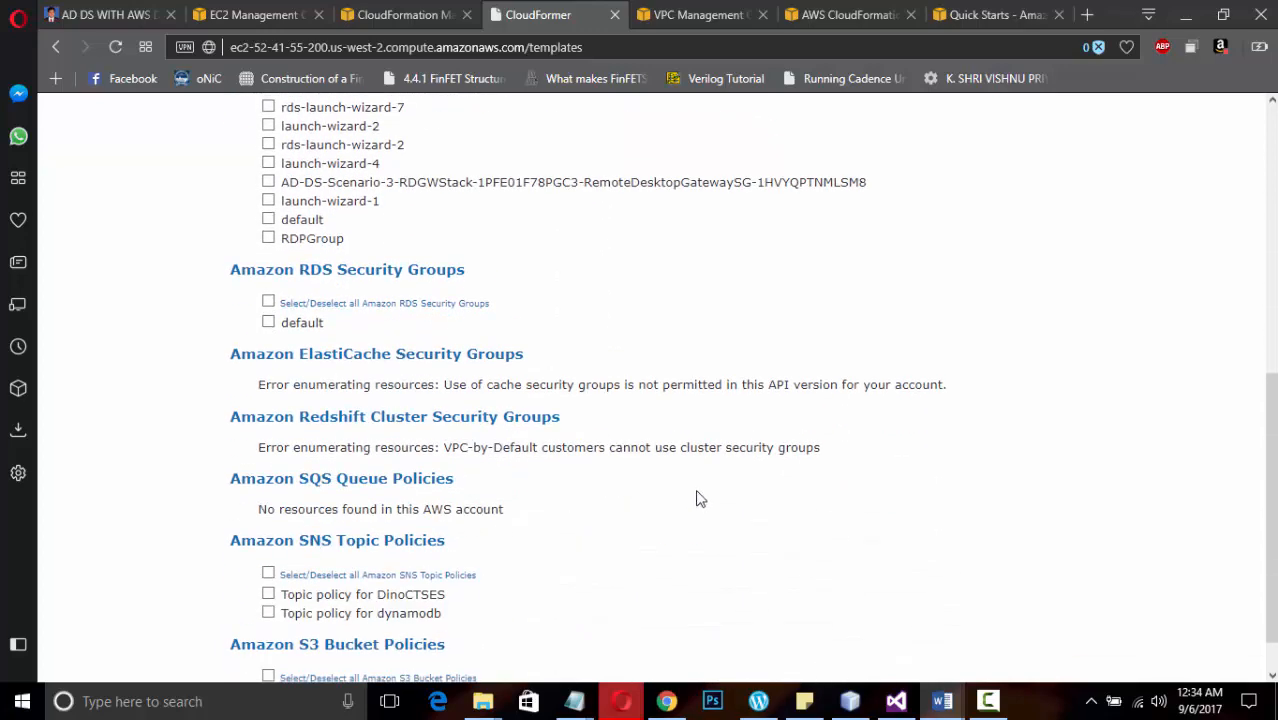
{"action": "left_click", "coordinate": [988, 701]}
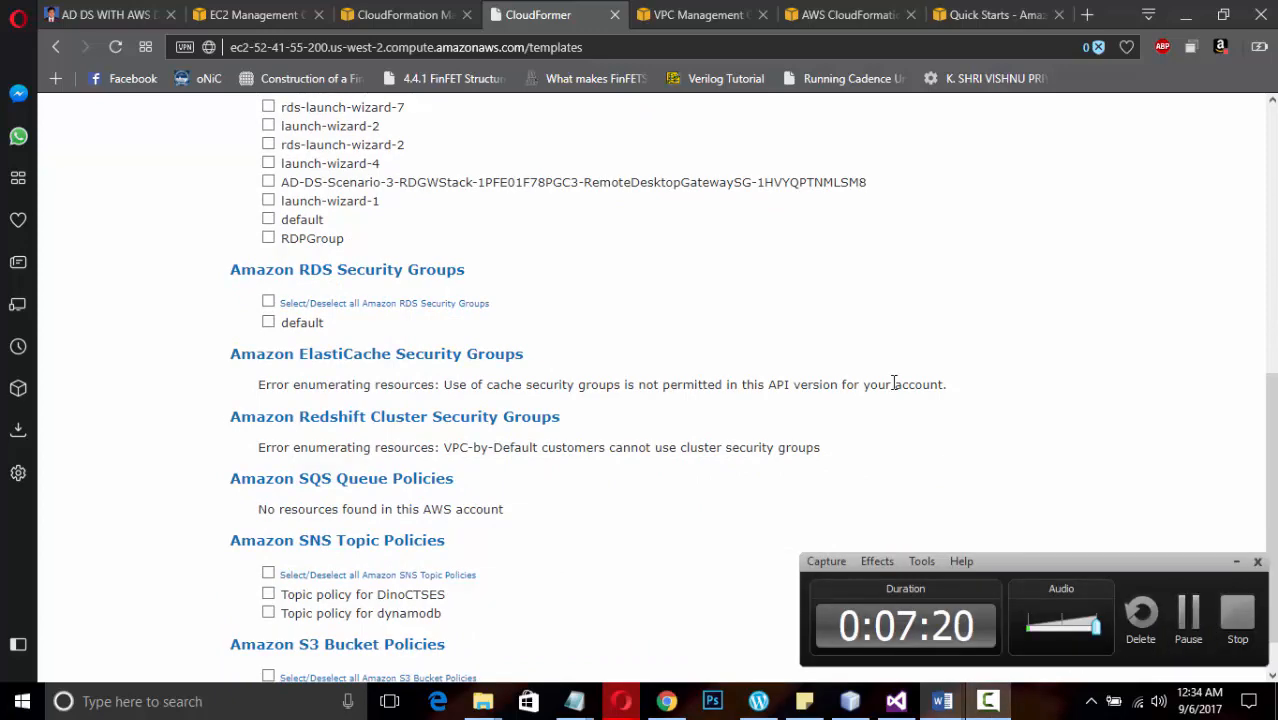
{"action": "scroll", "coordinate": [893, 381], "scroll_direction": "up", "scroll_amount": 8}
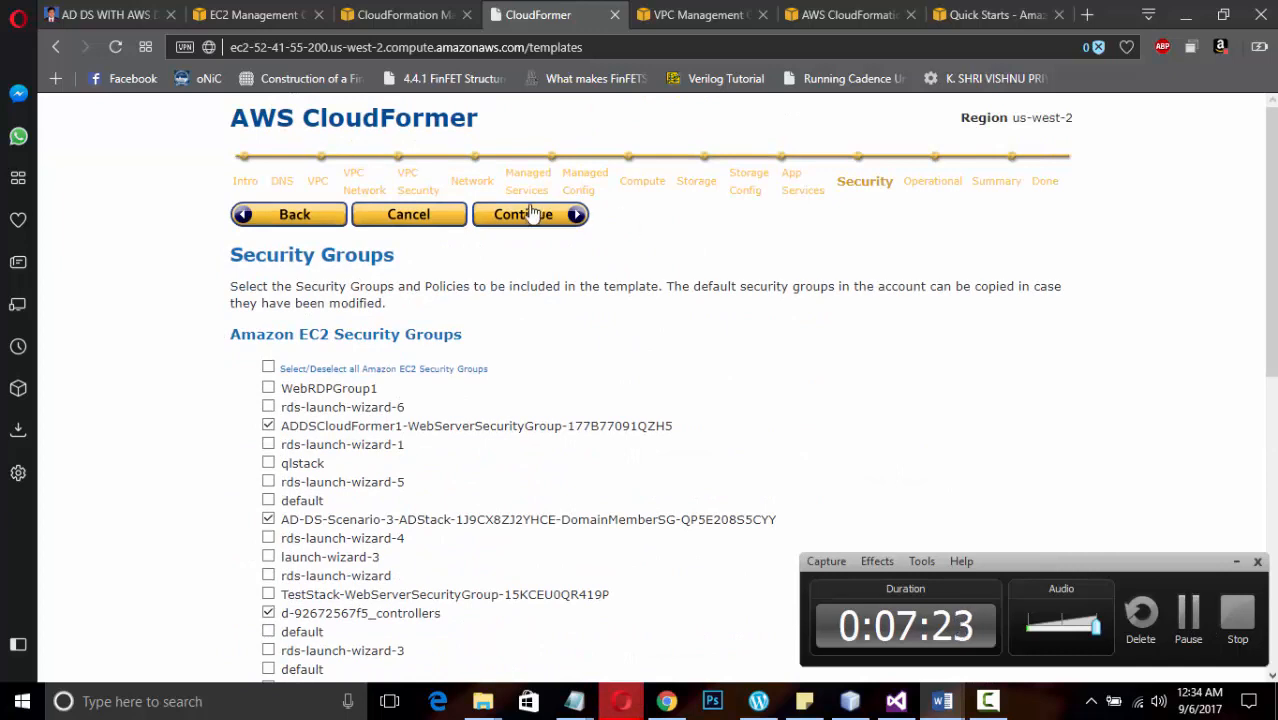
{"action": "left_click", "coordinate": [530, 213]}
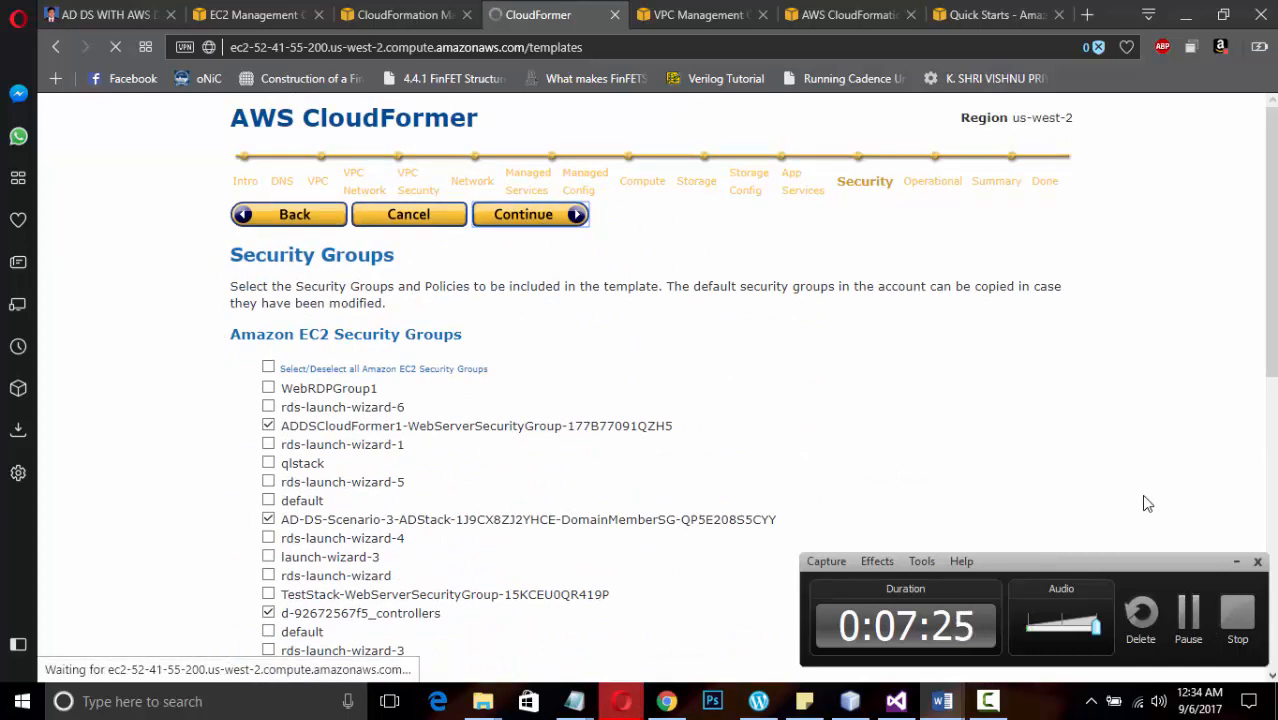
{"action": "left_click", "coordinate": [1236, 561]}
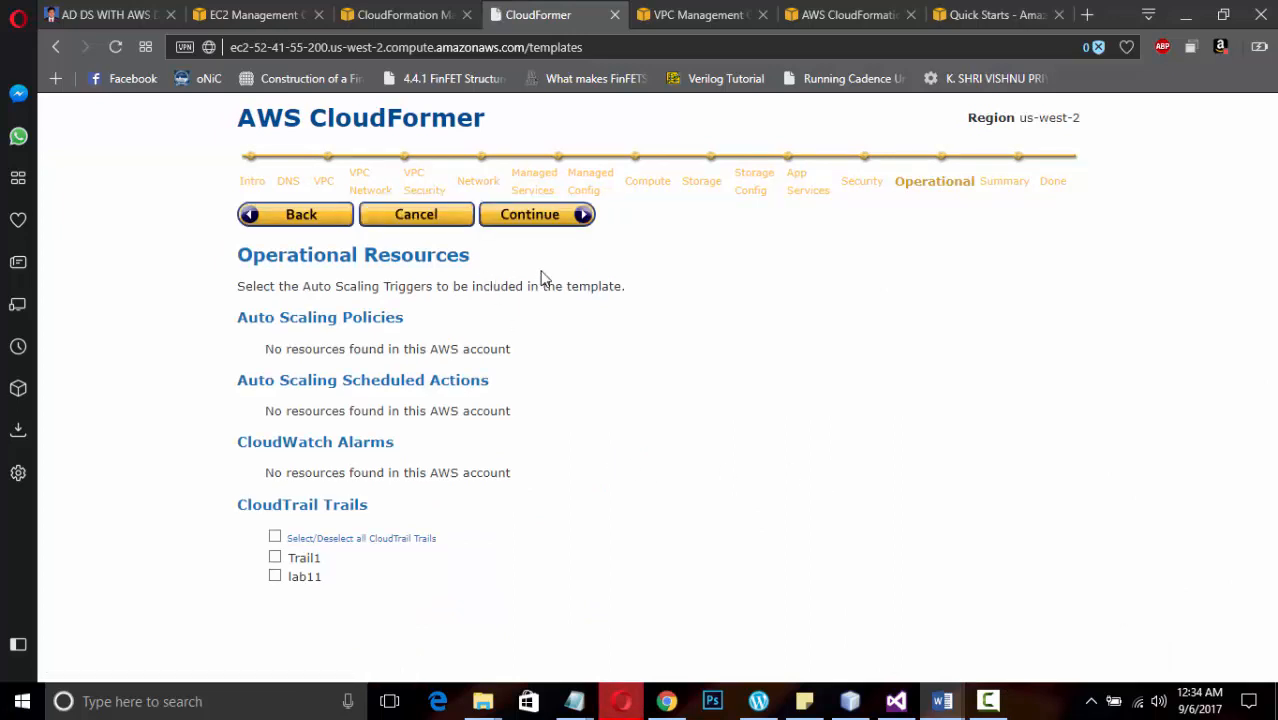
Leave all operational resources out of the template and review the selected resources in the summary
{"action": "left_click", "coordinate": [559, 219]}
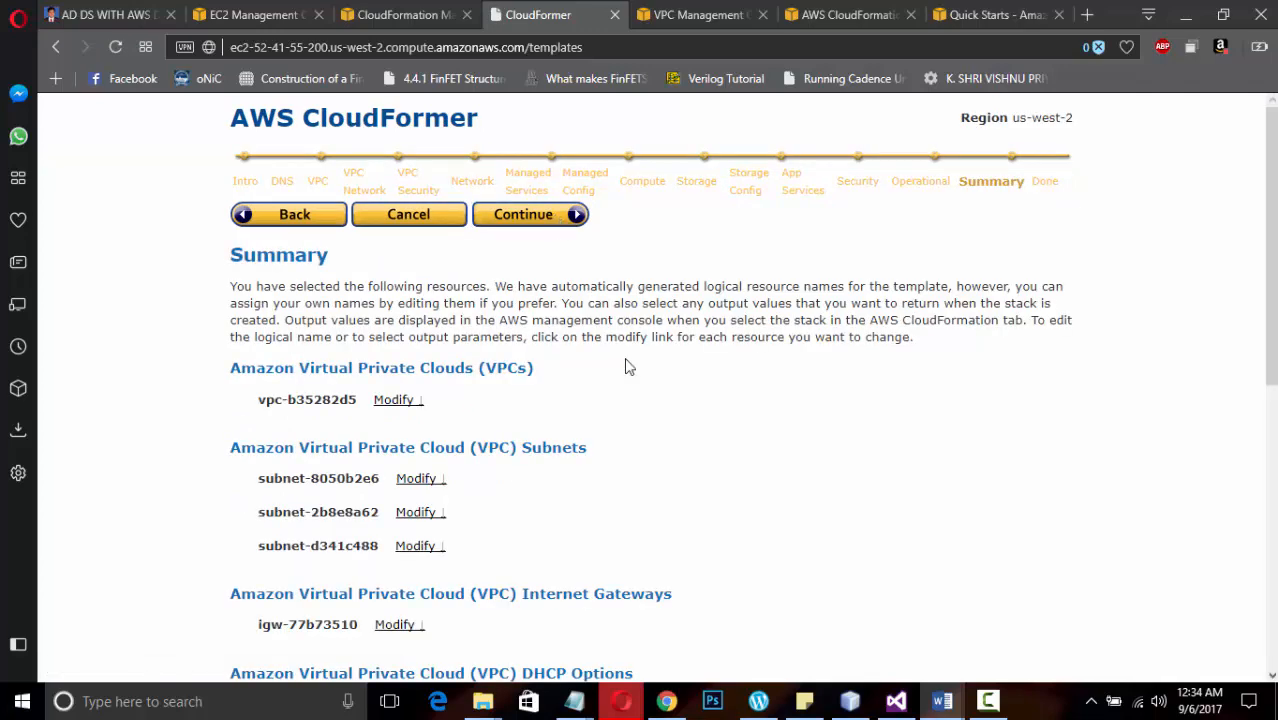
{"action": "scroll", "coordinate": [625, 367], "scroll_direction": "down", "scroll_amount": 2}
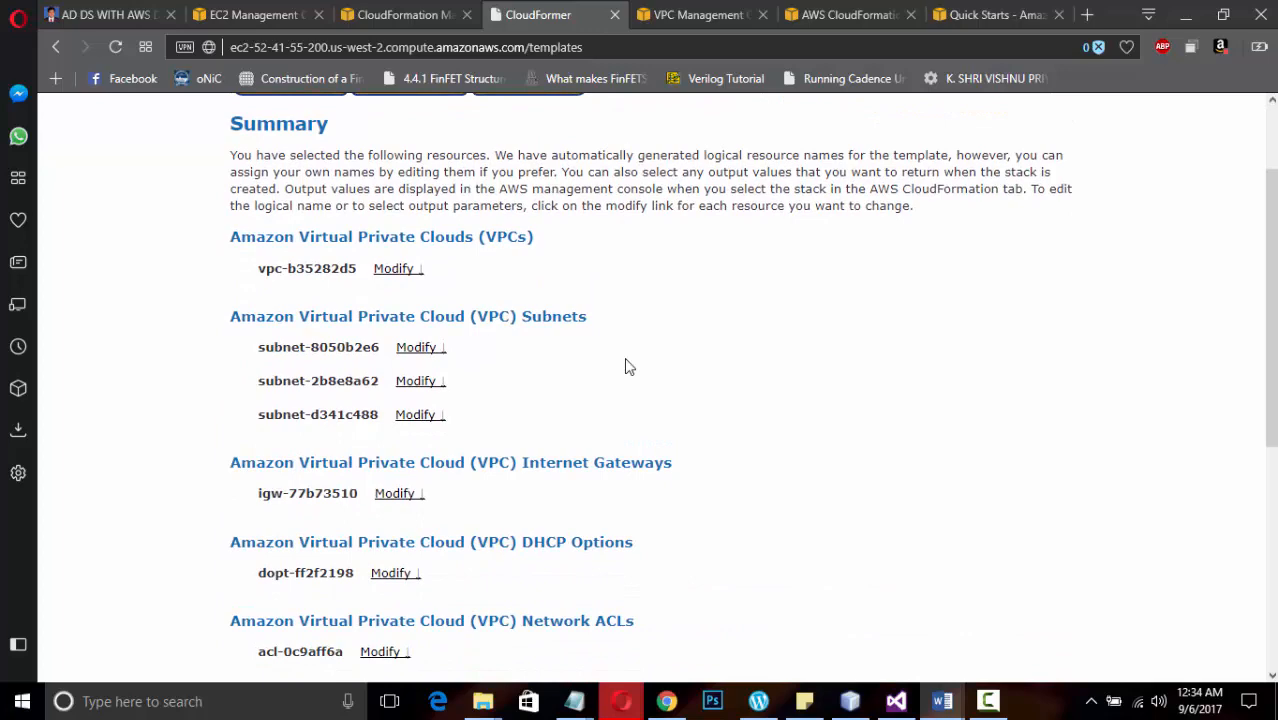
{"action": "scroll", "coordinate": [625, 367], "scroll_direction": "down", "scroll_amount": 5}
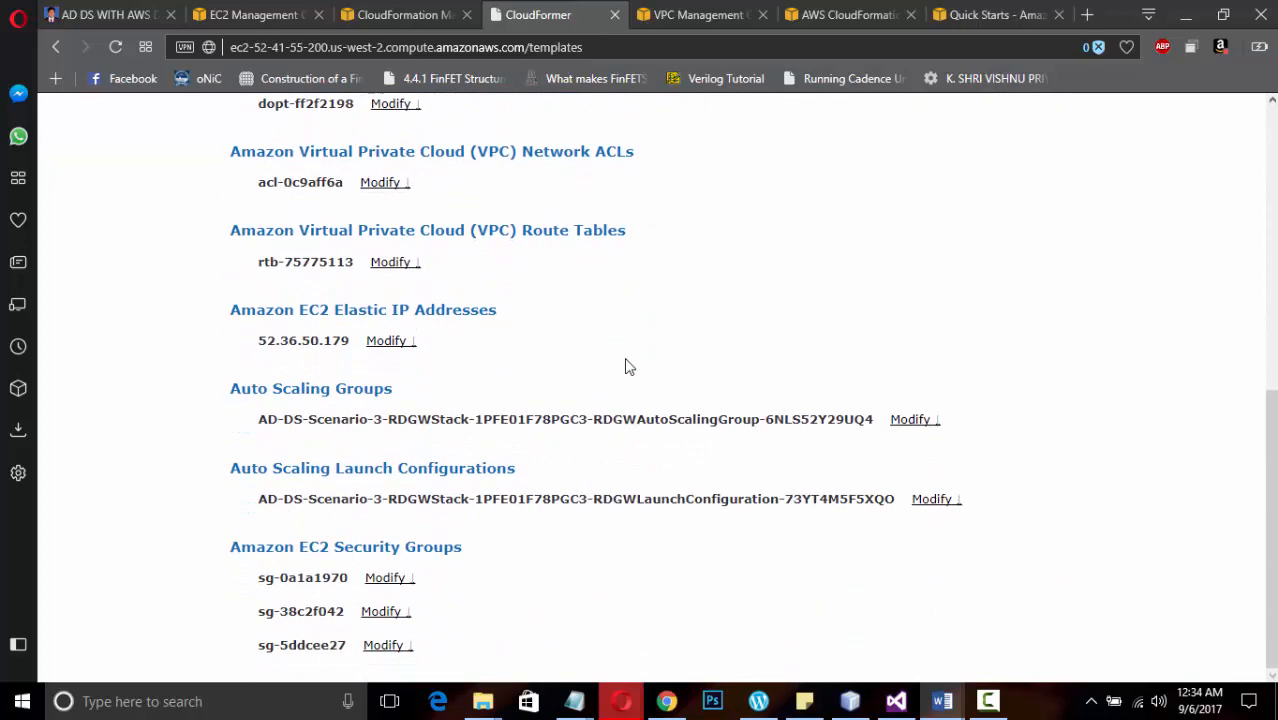
{"action": "scroll", "coordinate": [625, 367], "scroll_direction": "up", "scroll_amount": 6}
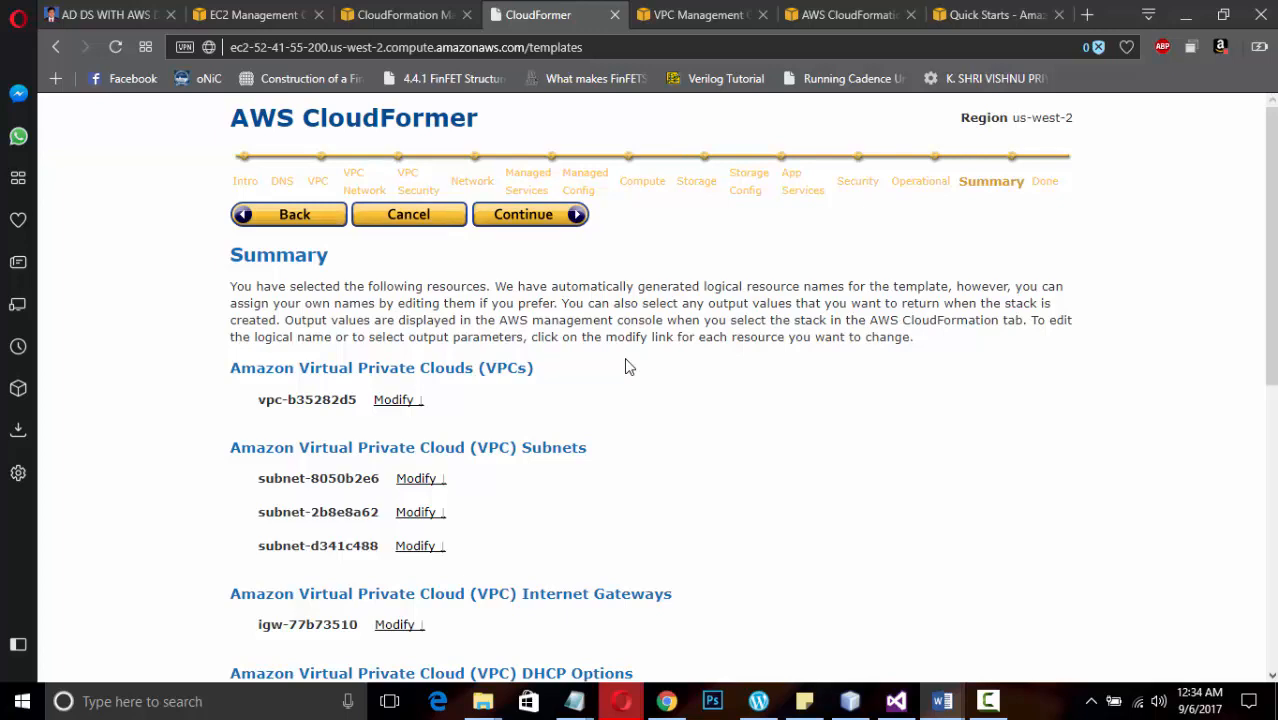
Modify vpc-b35282d5 to return Vpc Id, Default Network ACL and Default Security Group as outputs
{"action": "left_click", "coordinate": [422, 400]}
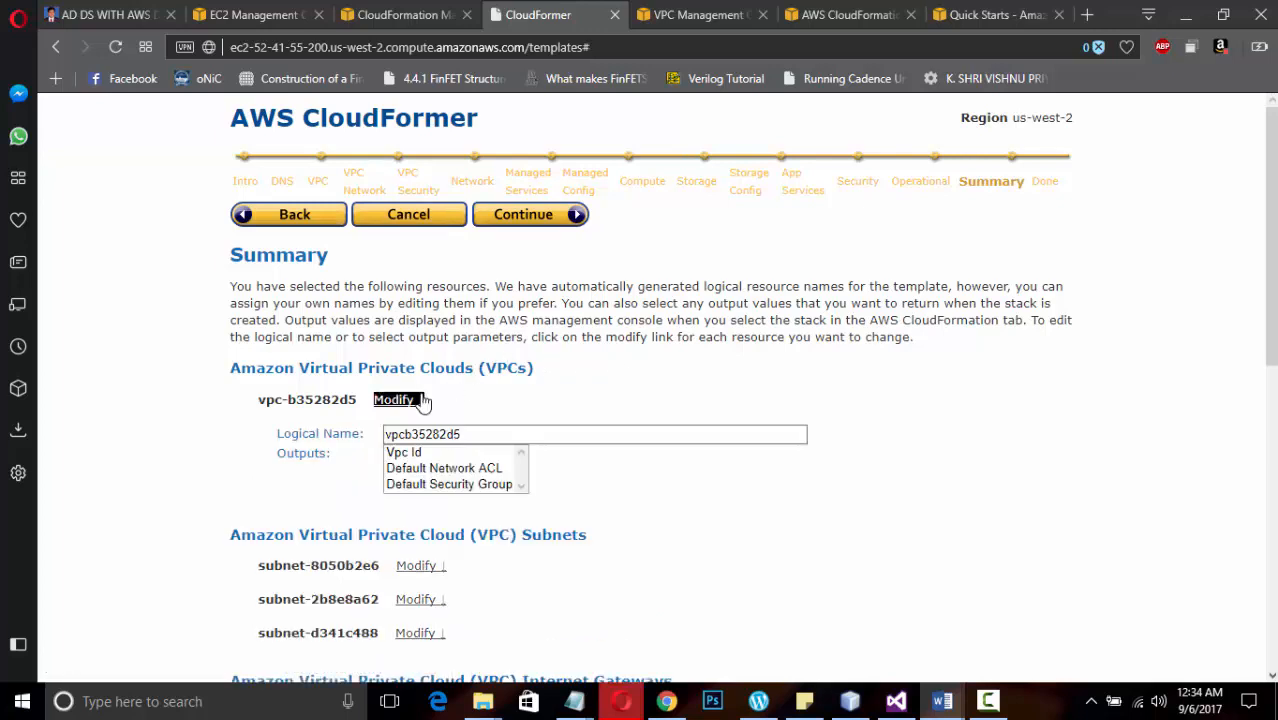
{"action": "left_click", "coordinate": [456, 454]}
{"action": "left_click", "coordinate": [445, 468], "text": "ctrl"}
{"action": "left_click", "coordinate": [445, 484], "text": "ctrl"}
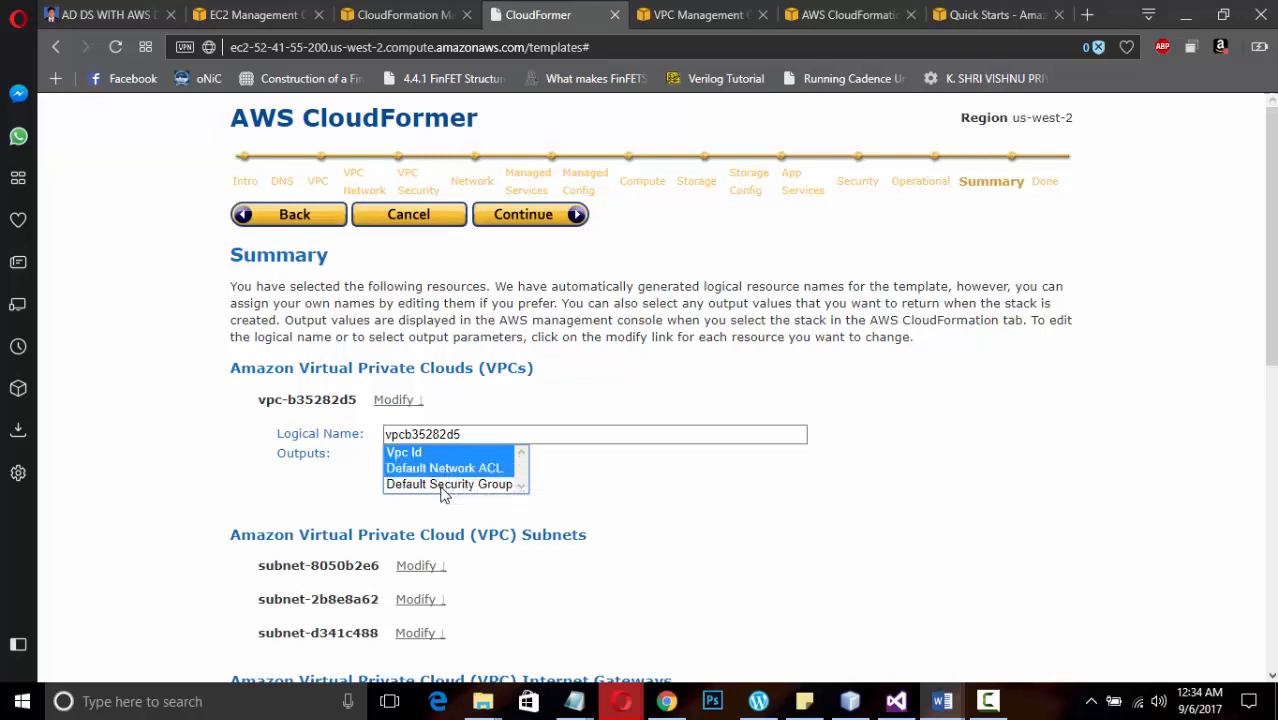
Replace the logical name of vpc-b35282d5 with the account holder's first name and generate the CloudFormation template
{"action": "left_click", "coordinate": [479, 433]}
{"action": "key", "text": "BackSpace"}
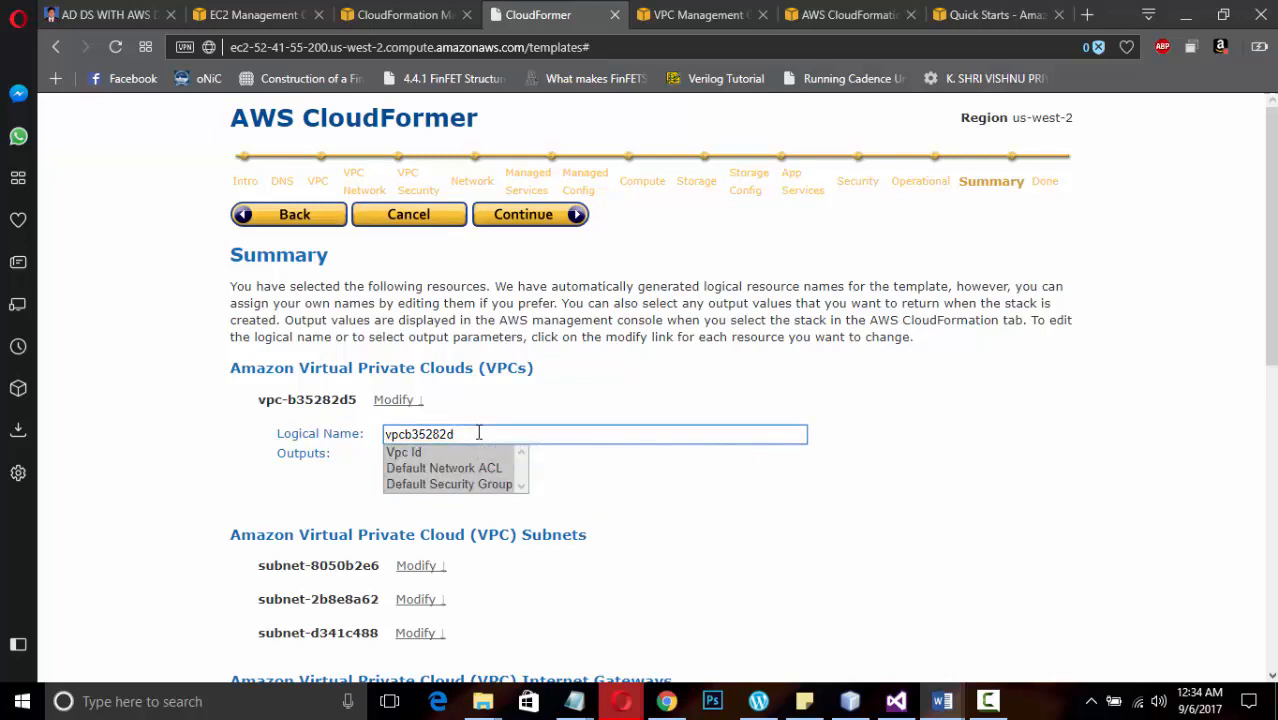
{"action": "key", "text": "BackSpace"}
{"action": "key", "text": "BackSpace"}
{"action": "key", "text": "BackSpace"}
{"action": "key", "text": "BackSpace"}
{"action": "key", "text": "BackSpace"}
{"action": "key", "text": "BackSpace"}
{"action": "key", "text": "BackSpace"}
{"action": "key", "text": "BackSpace"}
{"action": "key", "text": "BackSpace"}
{"action": "type", "text": "Vishn"}
{"action": "key", "text": "BackSpace"}
{"action": "key", "text": "BackSpace"}
{"action": "key", "text": "BackSpace"}
{"action": "key", "text": "BackSpace"}
{"action": "key", "text": "BackSpace"}
{"action": "scroll", "coordinate": [730, 513], "scroll_direction": "down", "scroll_amount": 2}
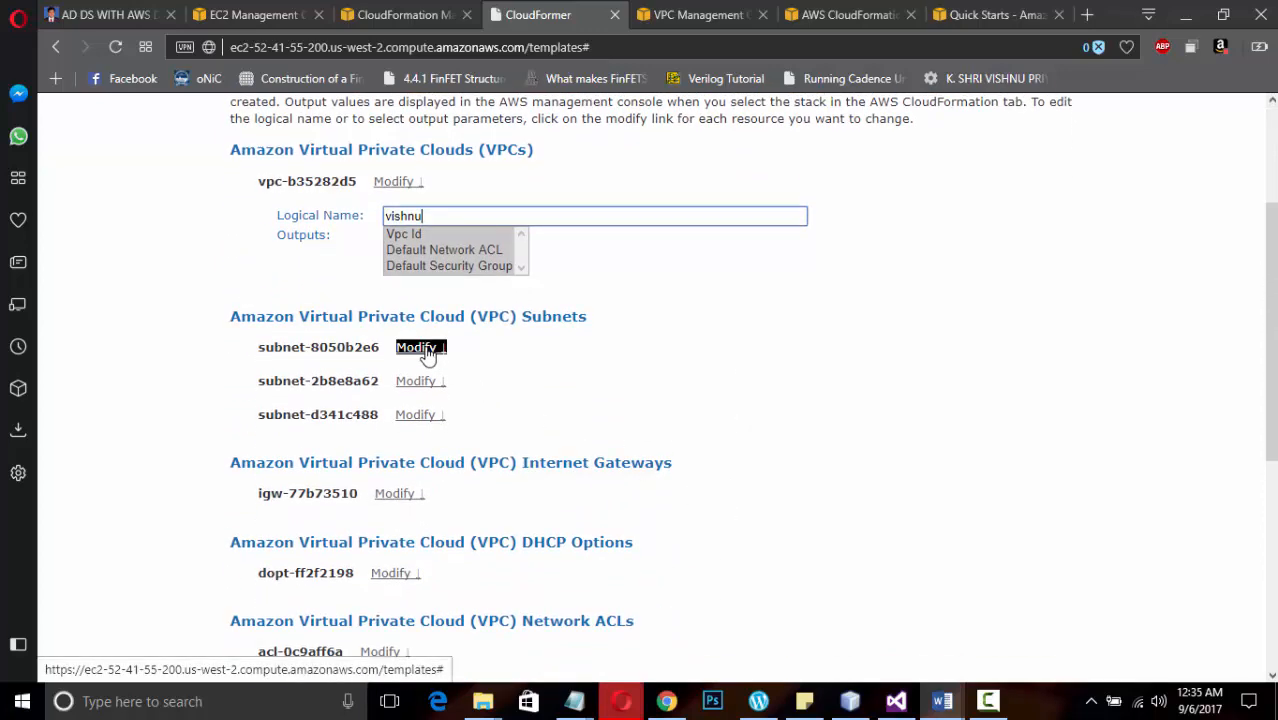
{"action": "scroll", "coordinate": [780, 420], "scroll_direction": "up", "scroll_amount": 2}
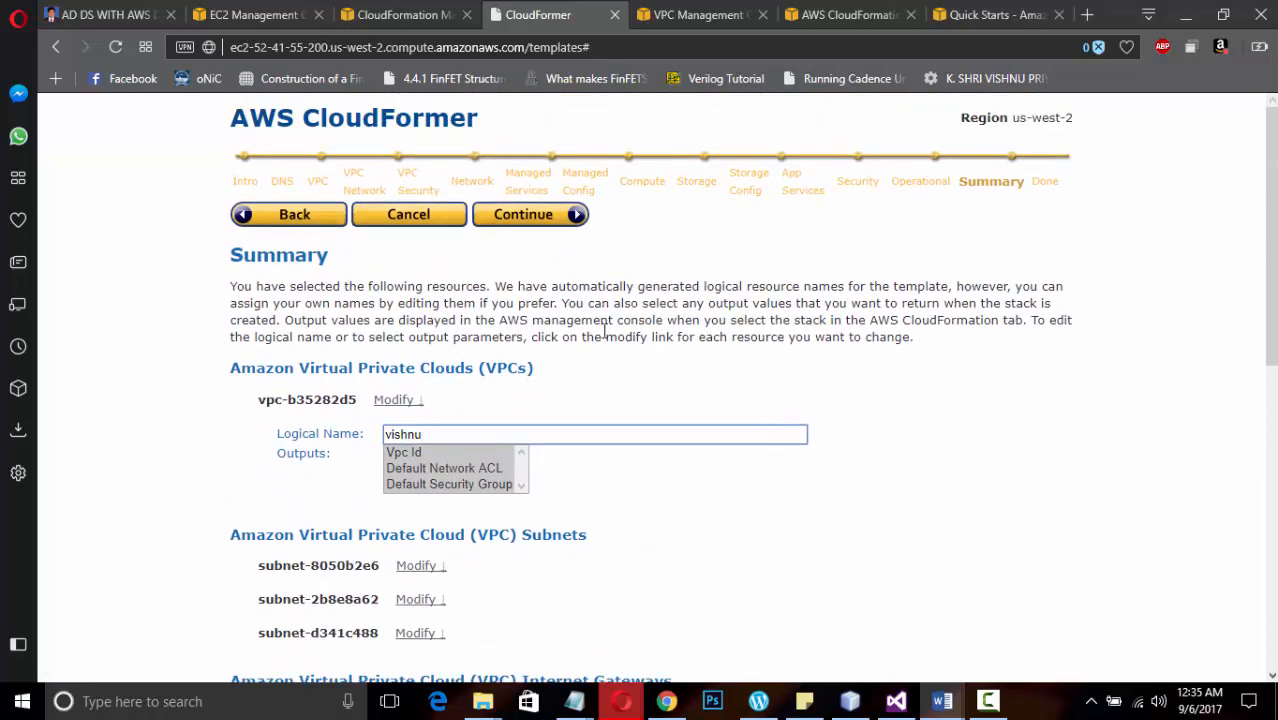
{"action": "left_click", "coordinate": [540, 222]}
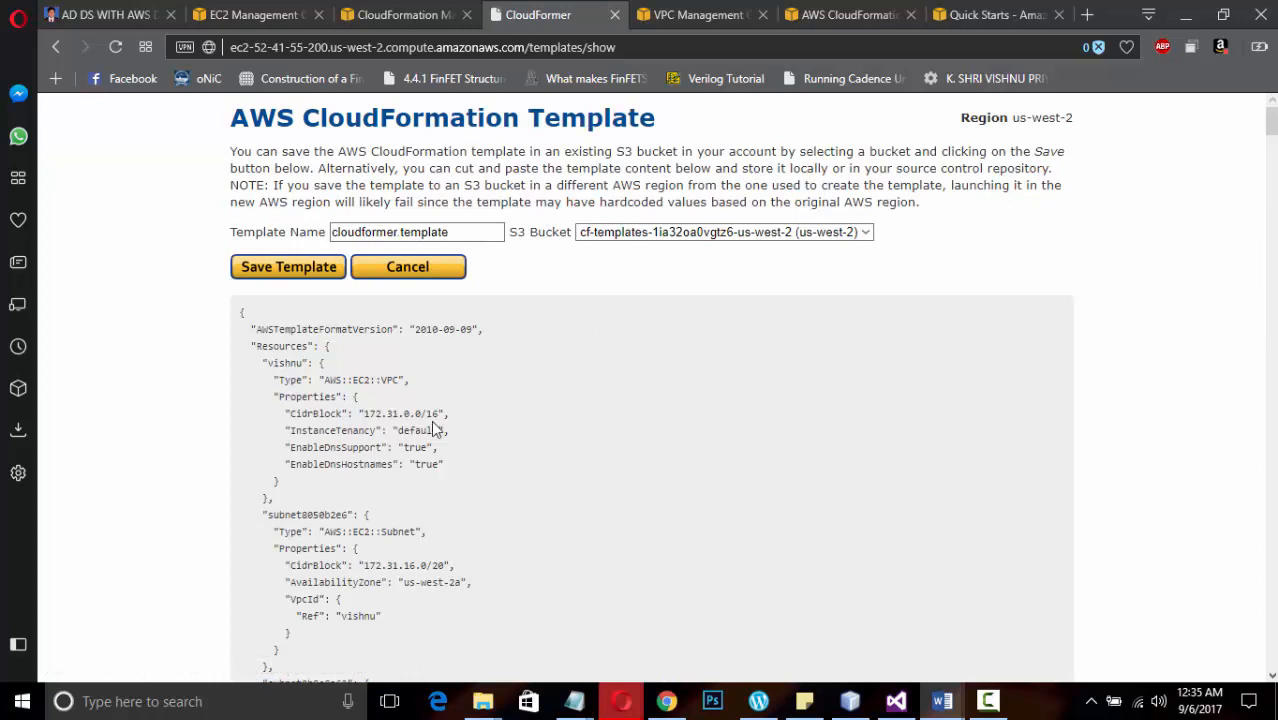
{"action": "left_click", "coordinate": [943, 703]}
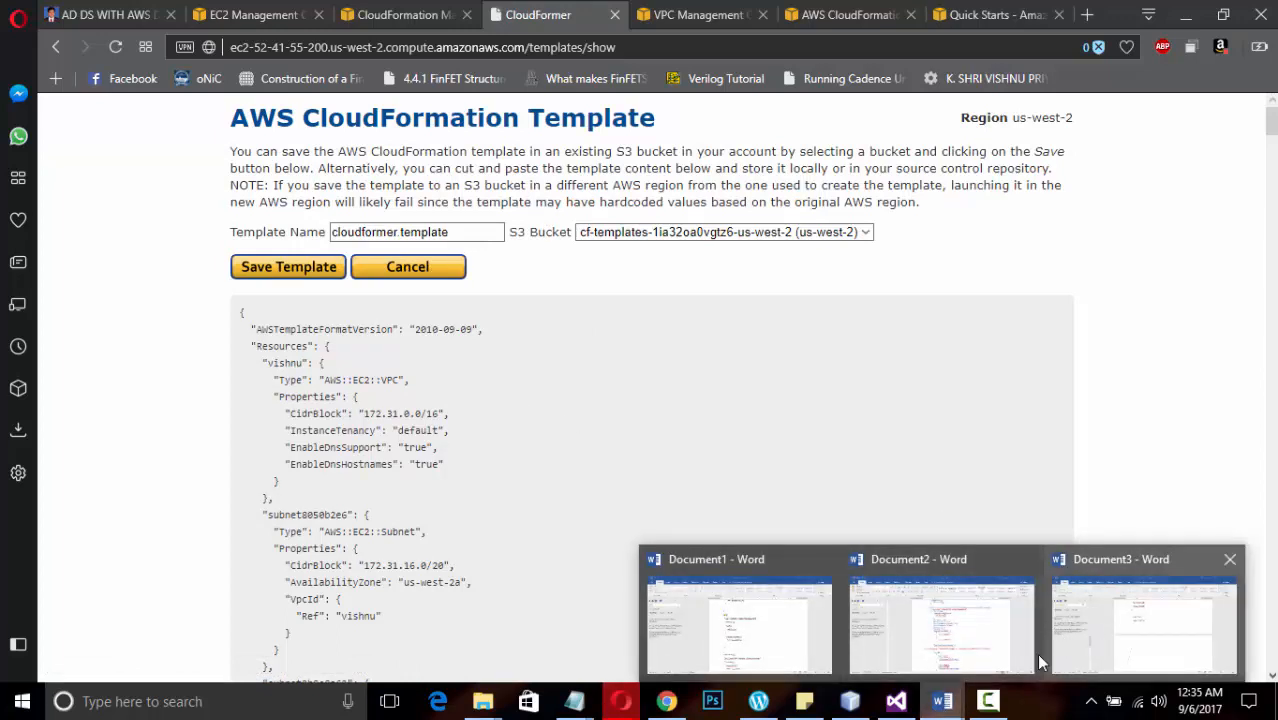
{"action": "left_click", "coordinate": [990, 700]}
{"action": "left_click", "coordinate": [1188, 632]}
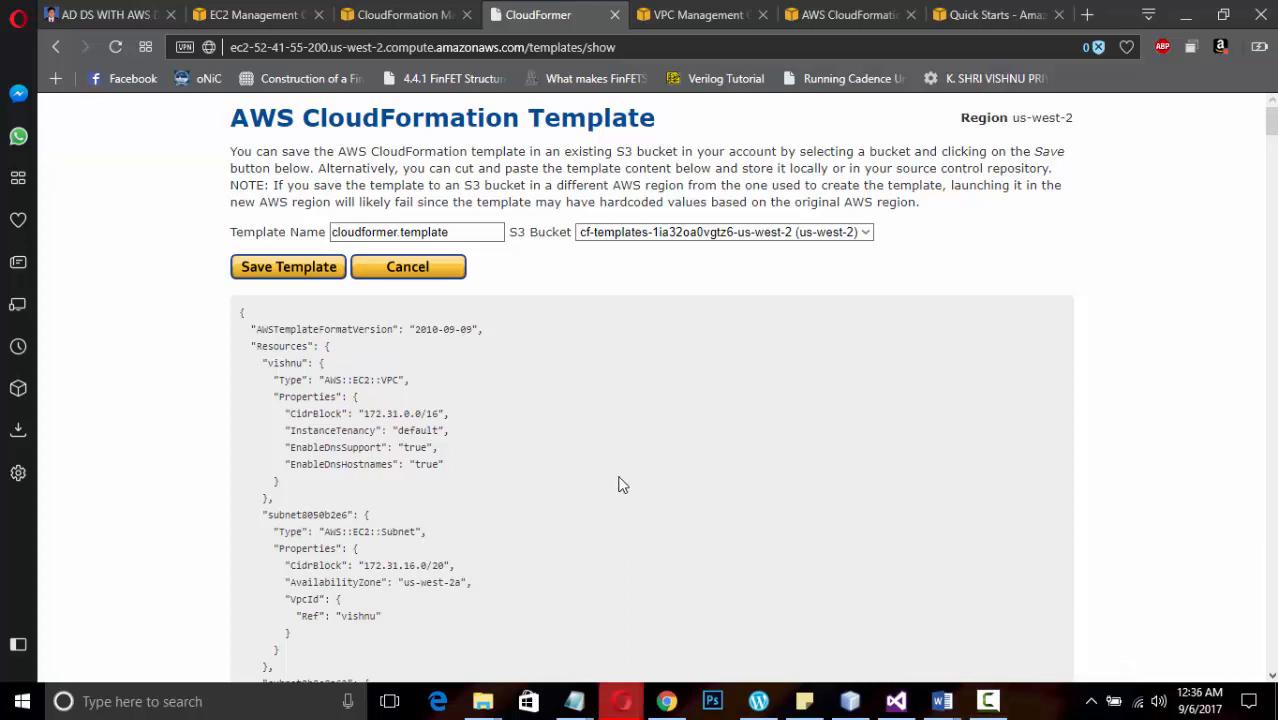
Save the generated template as cloudformer.template in the cf-templates-1ia32oa0vgtz6-us-west-2 S3 bucket
{"action": "left_click", "coordinate": [290, 267]}
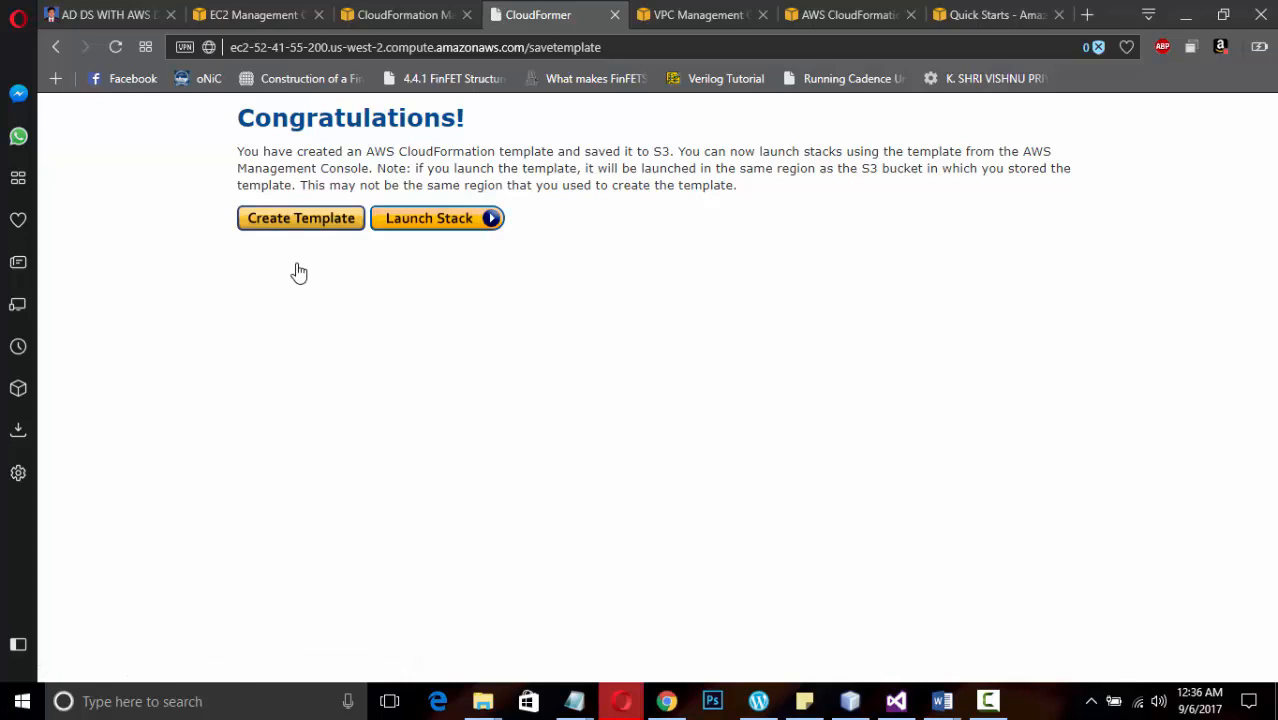
{"action": "left_click", "coordinate": [994, 700]}
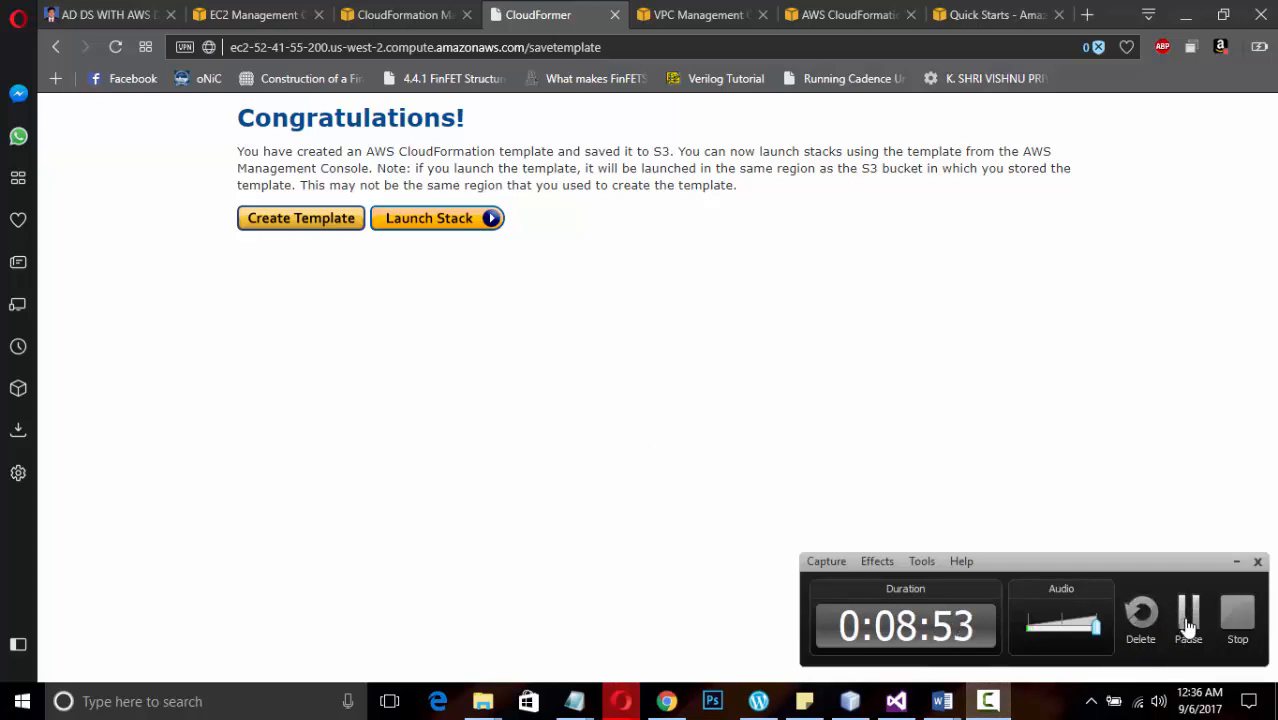
{"action": "left_click", "coordinate": [1188, 615]}
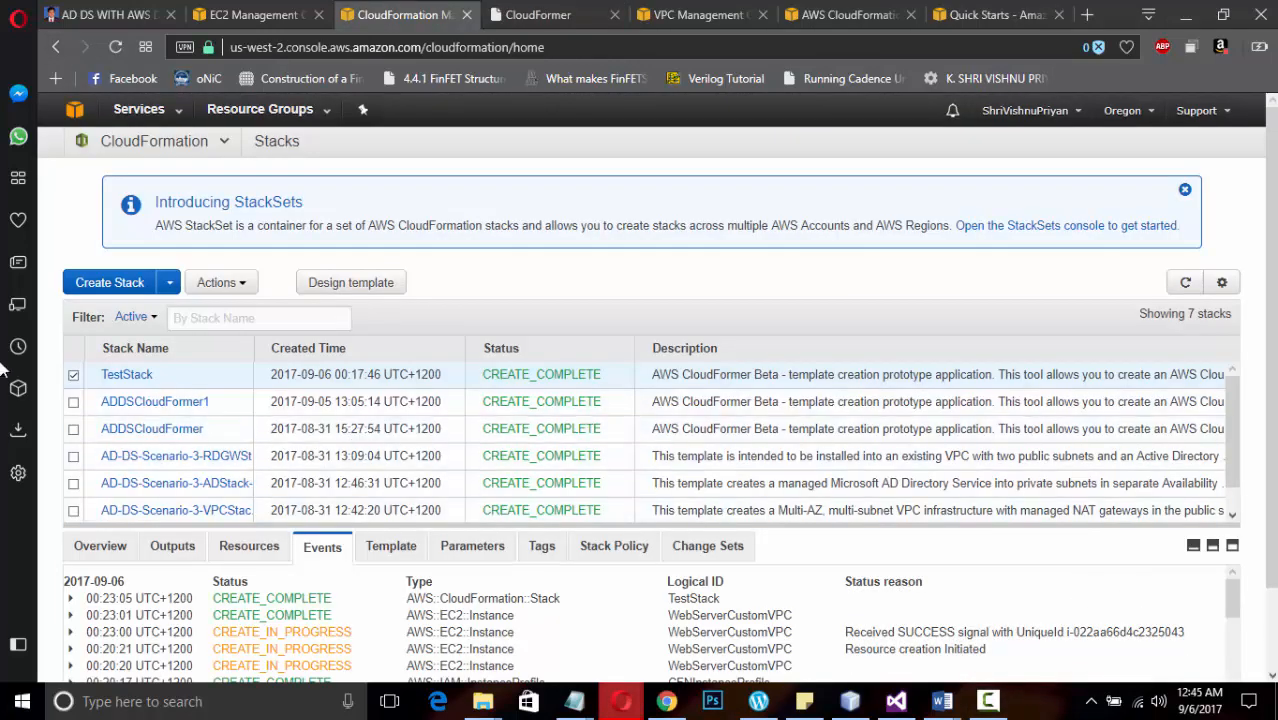
Start a new CloudFormation stack in the Oregon region from the TestStack.template.txt template and proceed to the stack details
{"action": "left_click", "coordinate": [169, 282]}
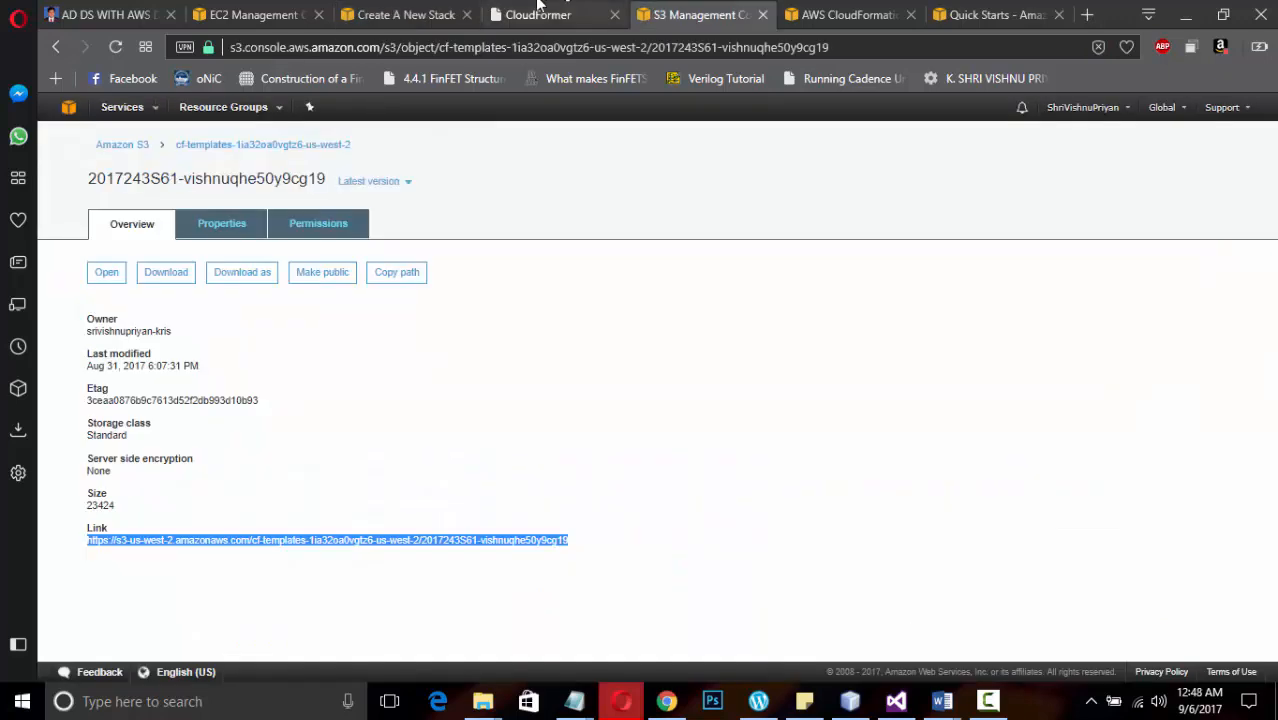
{"action": "left_click", "coordinate": [287, 15]}
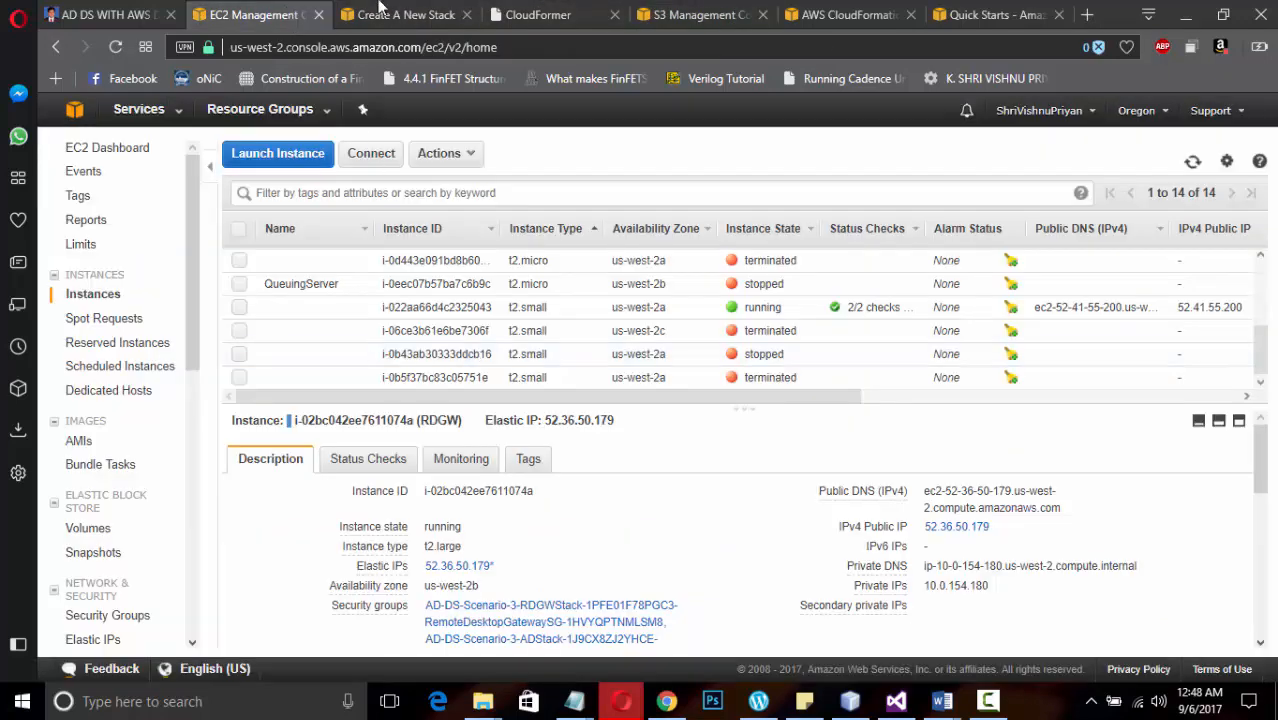
{"action": "left_click", "coordinate": [405, 20]}
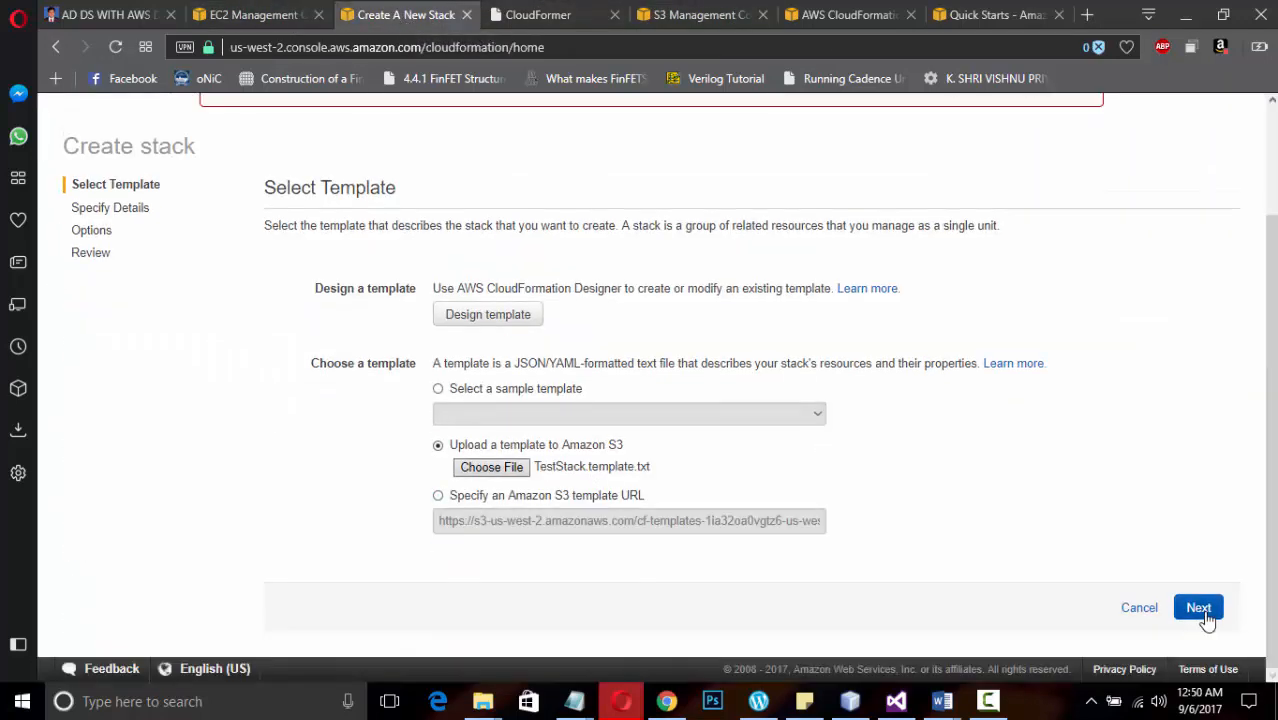
{"action": "left_click", "coordinate": [1203, 612]}
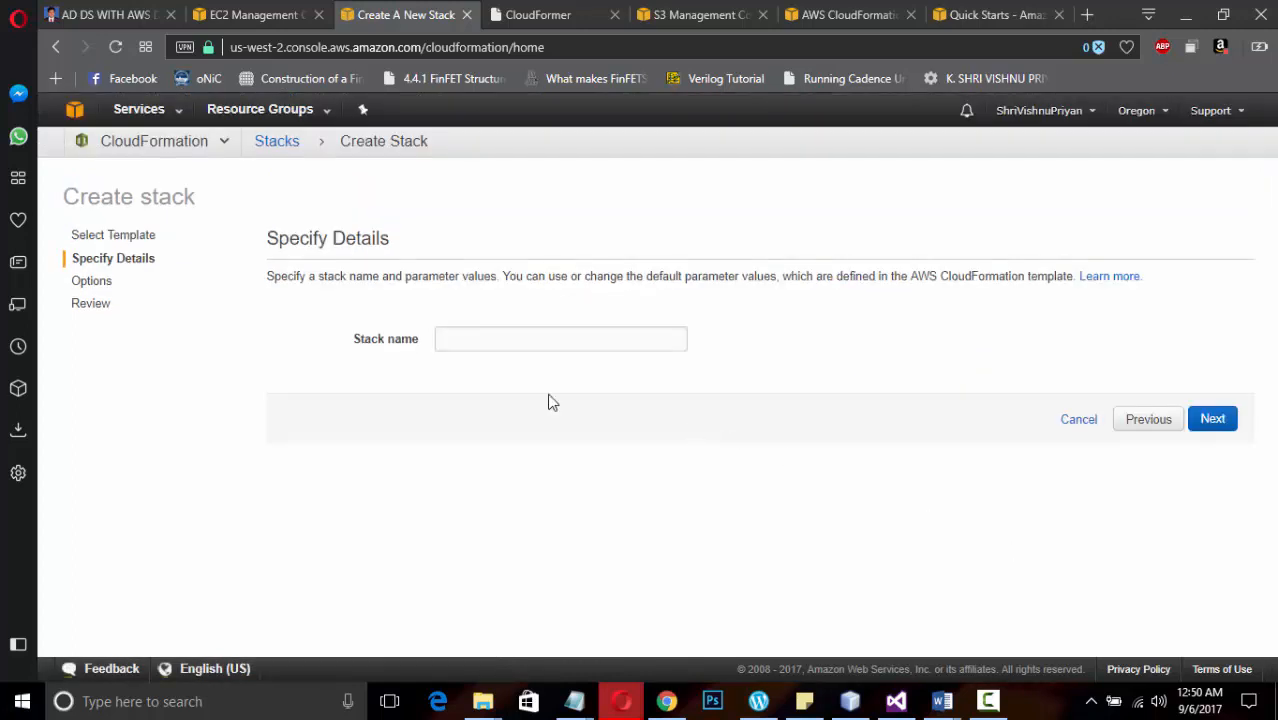
Name the new stack TestStackDemo and proceed to its options
{"action": "left_click", "coordinate": [452, 330]}
{"action": "type", "text": "TestStackDemo"}
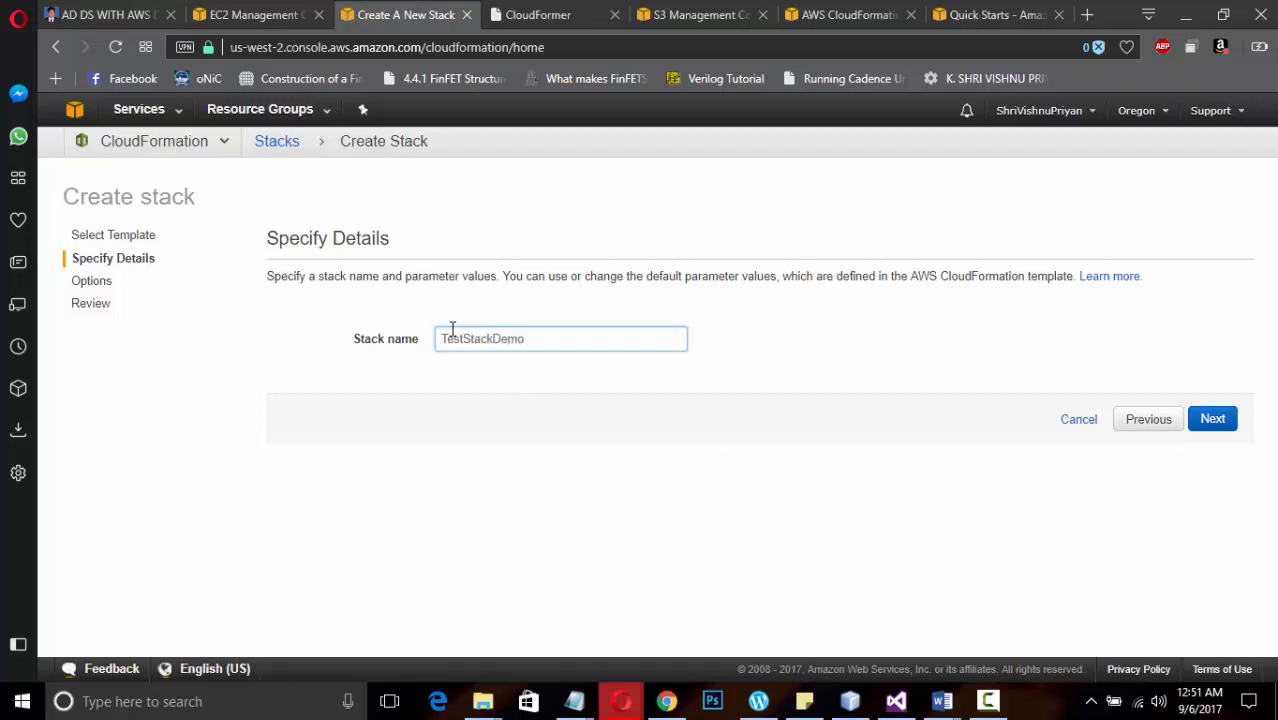
{"action": "left_click", "coordinate": [1222, 421]}
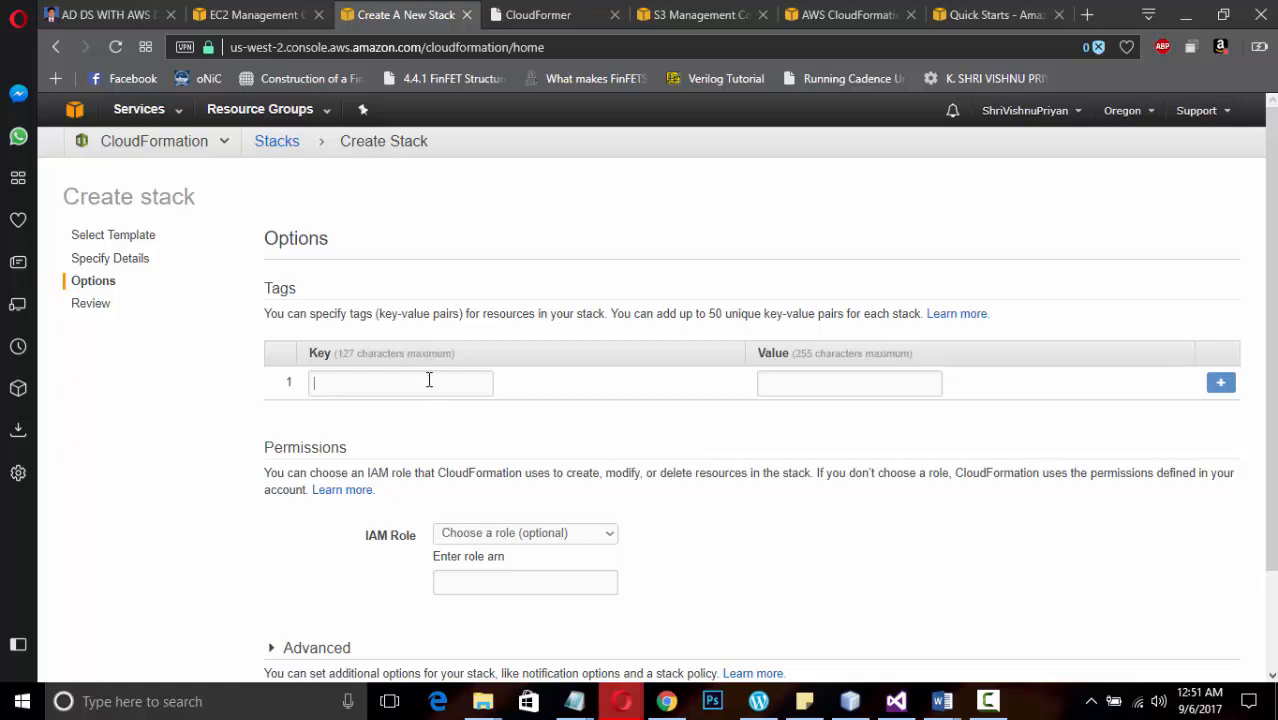
Add a stack tag with the key "Key" and the value "Value", and proceed to the review
{"action": "left_click", "coordinate": [429, 380]}
{"action": "type", "text": "Key"}
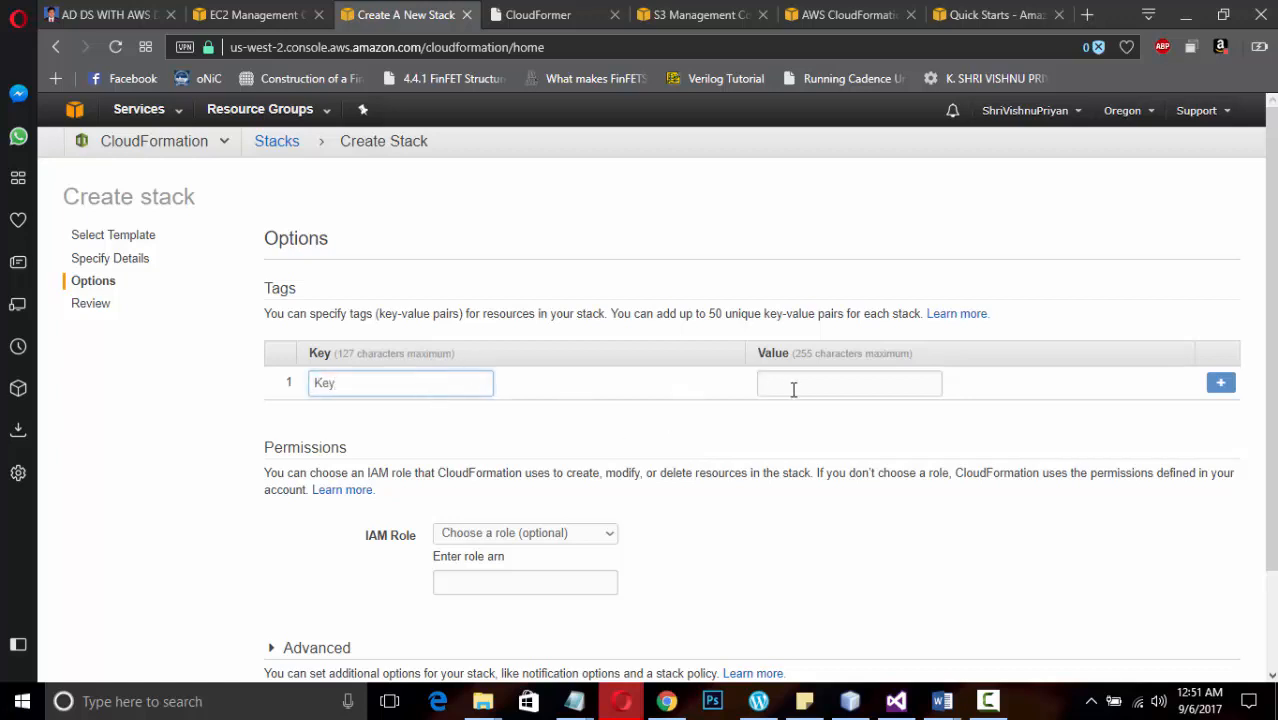
{"action": "left_click", "coordinate": [800, 390]}
{"action": "type", "text": "Value"}
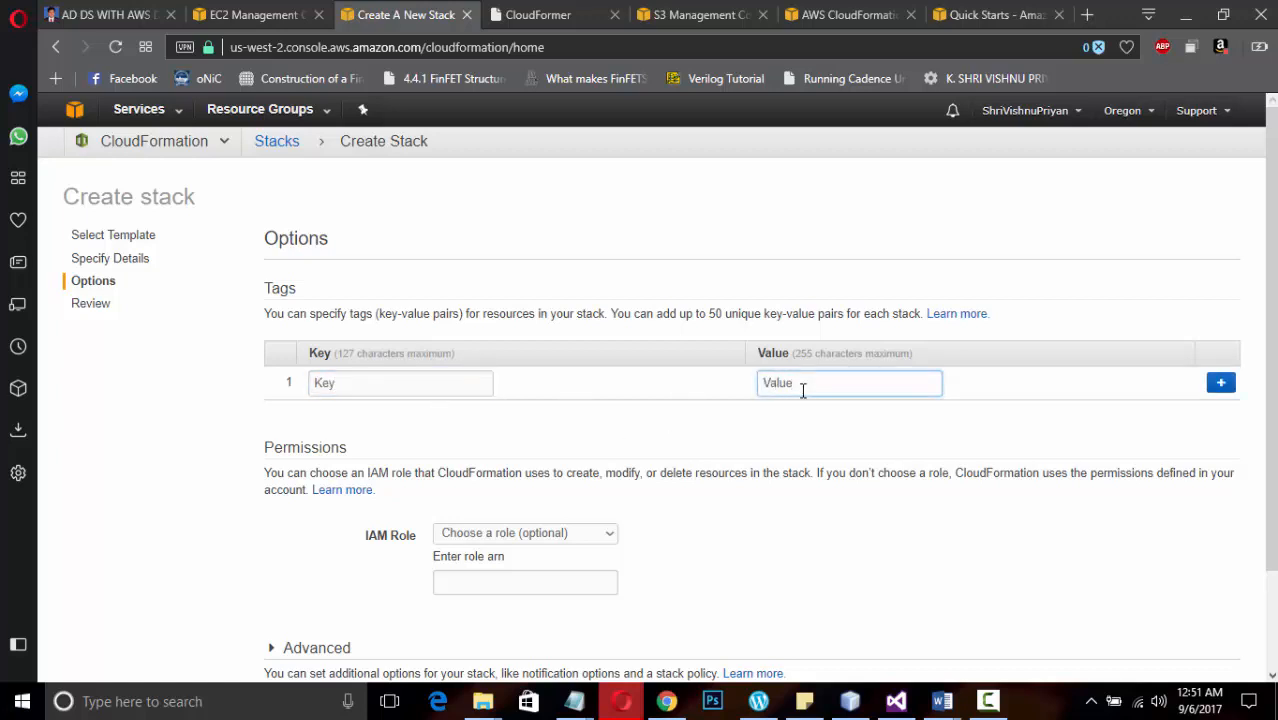
{"action": "scroll", "coordinate": [802, 390], "scroll_direction": "down", "scroll_amount": 2}
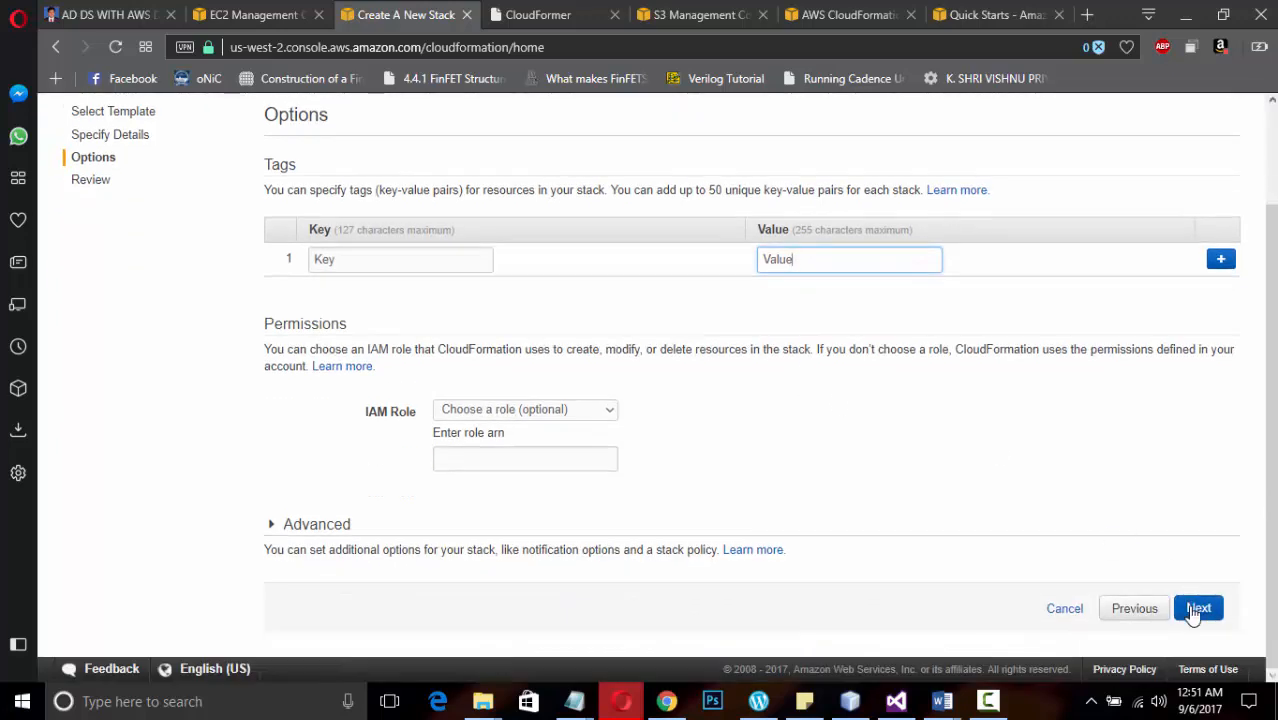
{"action": "left_click", "coordinate": [1196, 609]}
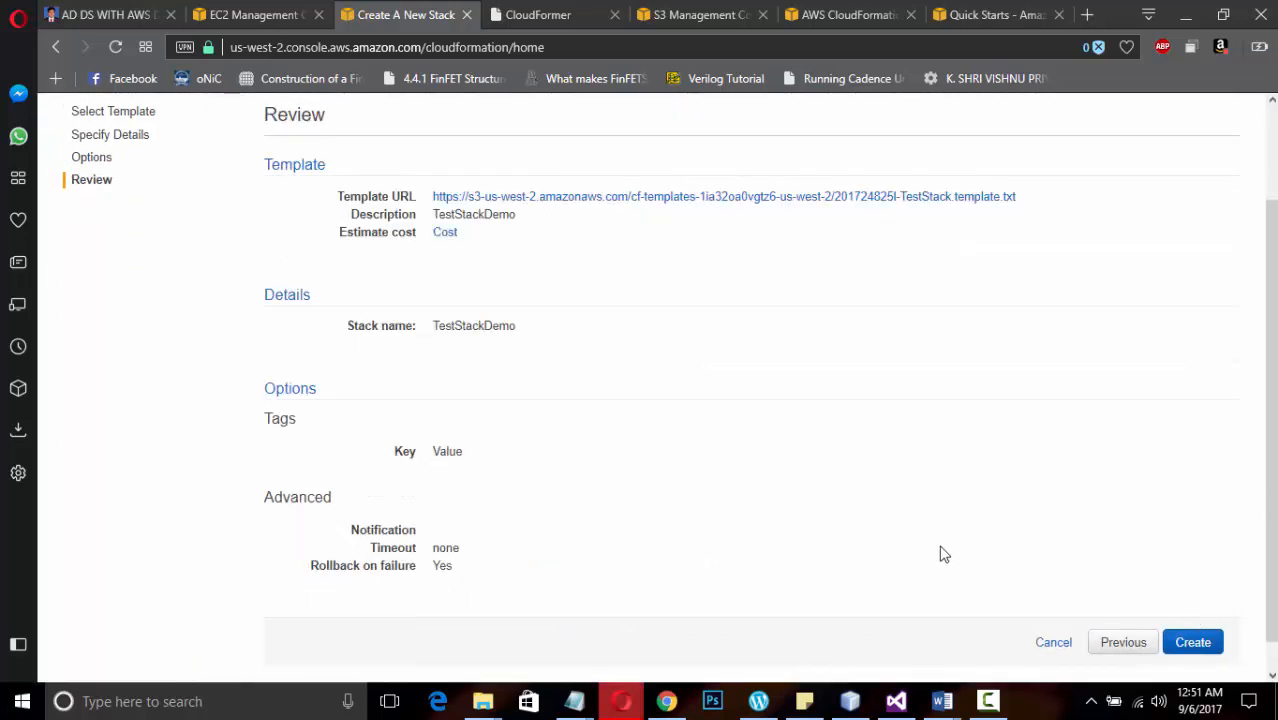
Create the TestStackDemo stack from the reviewed settings
{"action": "scroll", "coordinate": [943, 554], "scroll_direction": "down", "scroll_amount": 1}
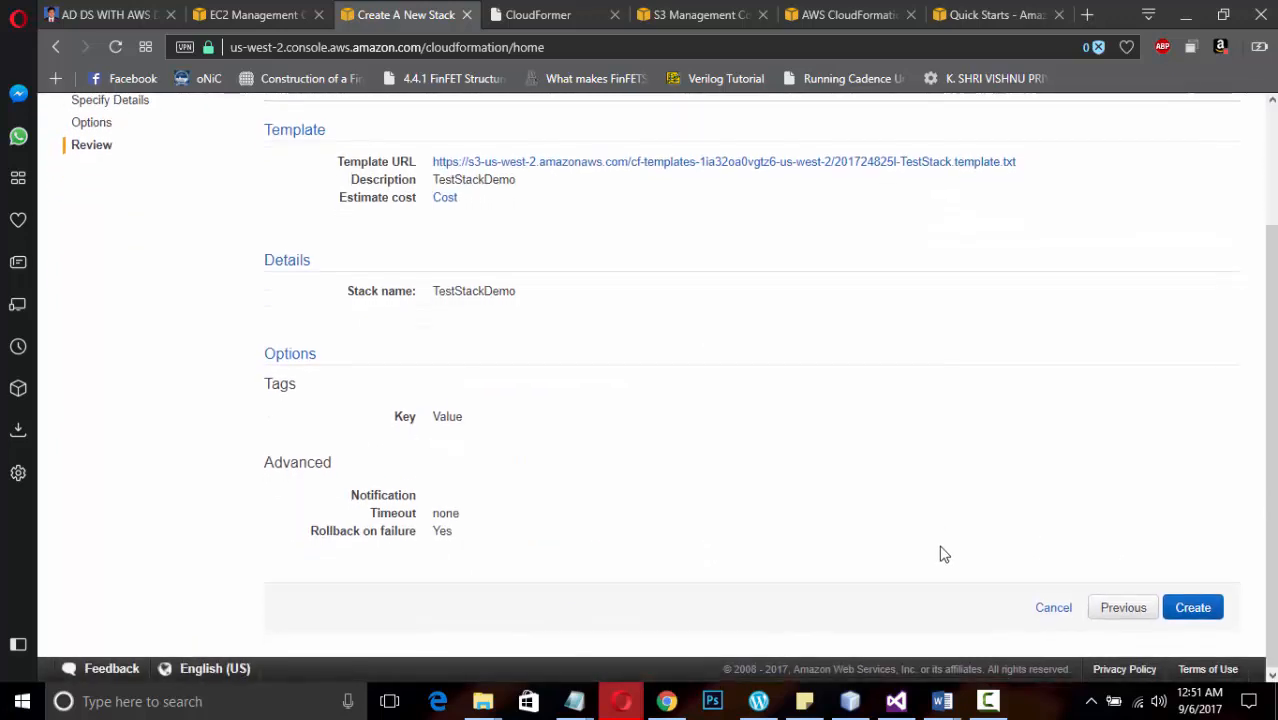
{"action": "left_click", "coordinate": [1190, 612]}
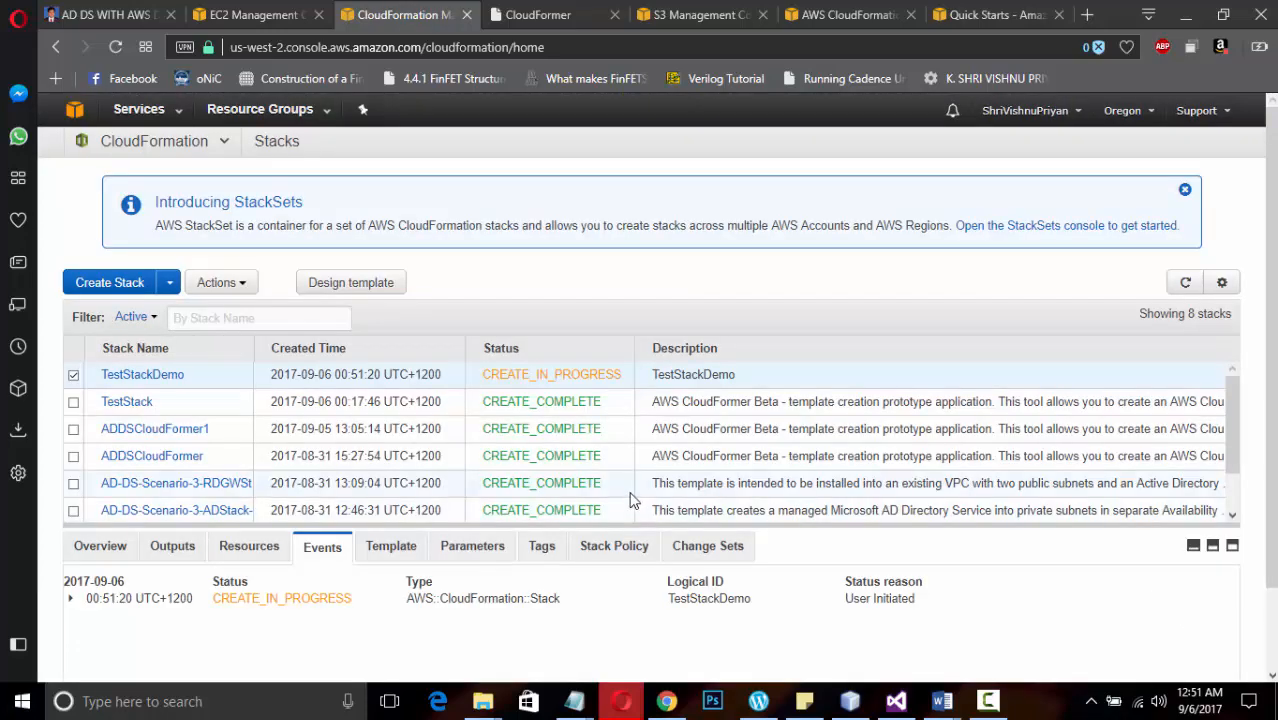
{"action": "left_click", "coordinate": [987, 701]}
{"action": "left_click", "coordinate": [1189, 614]}
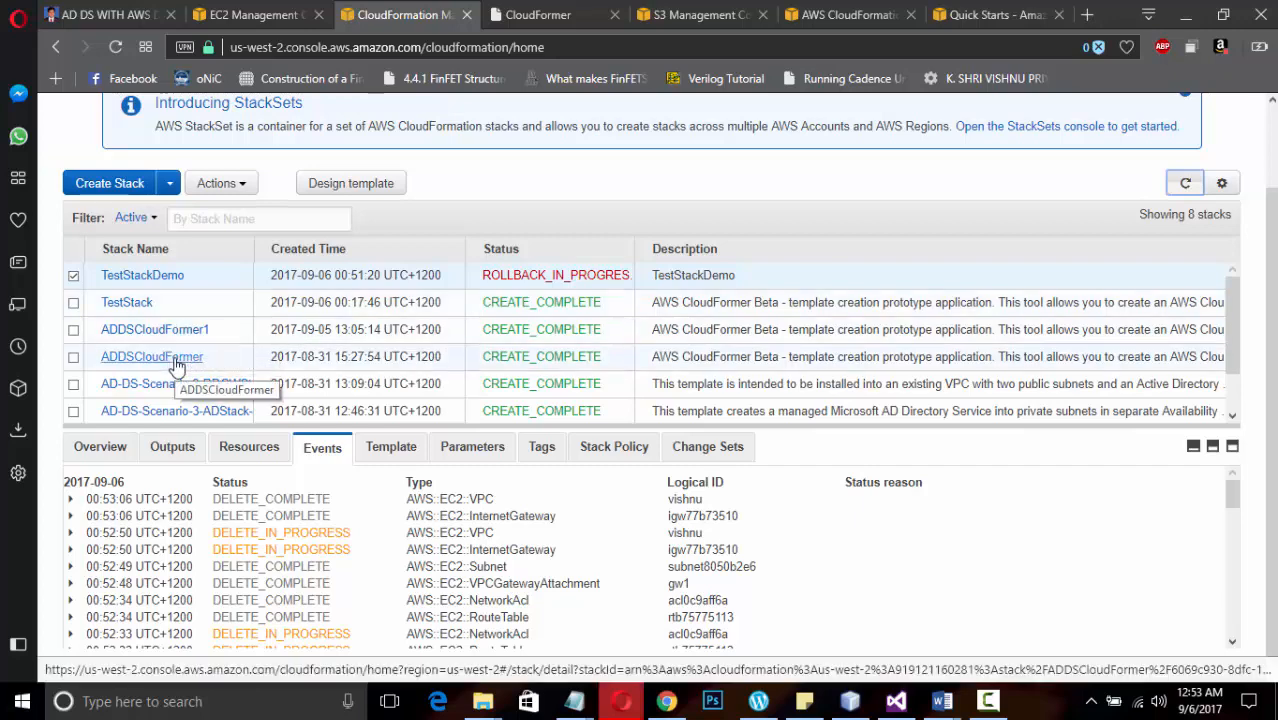
Examine the outputs of the ADDSCloudFormer1 stack for its CloudFormer URL
{"action": "left_click", "coordinate": [241, 326]}
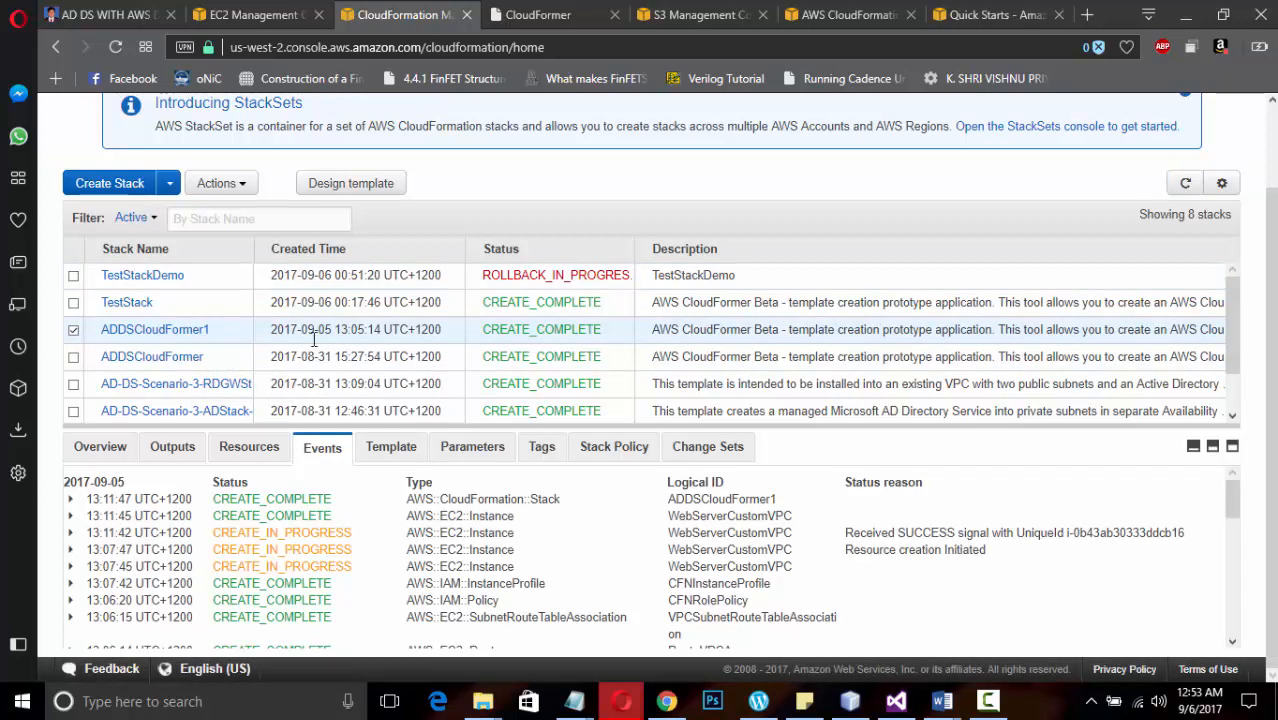
{"action": "left_click", "coordinate": [168, 450]}
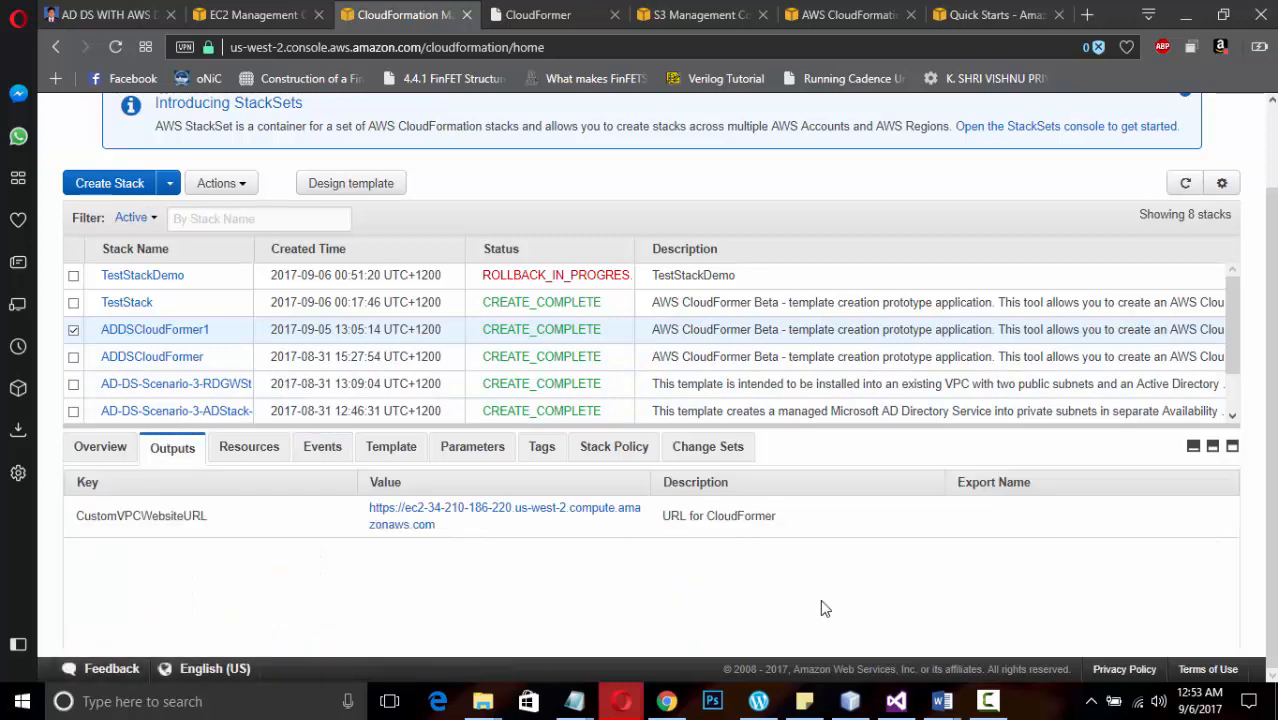
{"action": "left_click", "coordinate": [988, 700]}
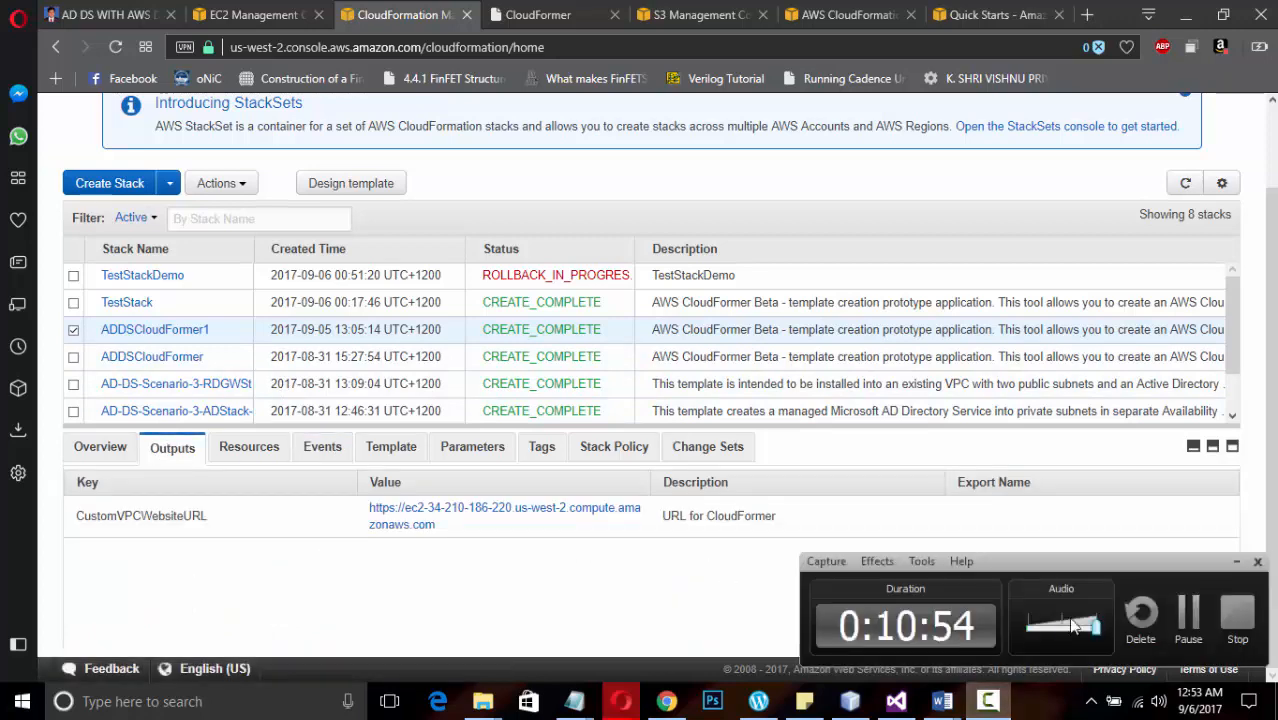
{"action": "left_click", "coordinate": [1192, 612]}
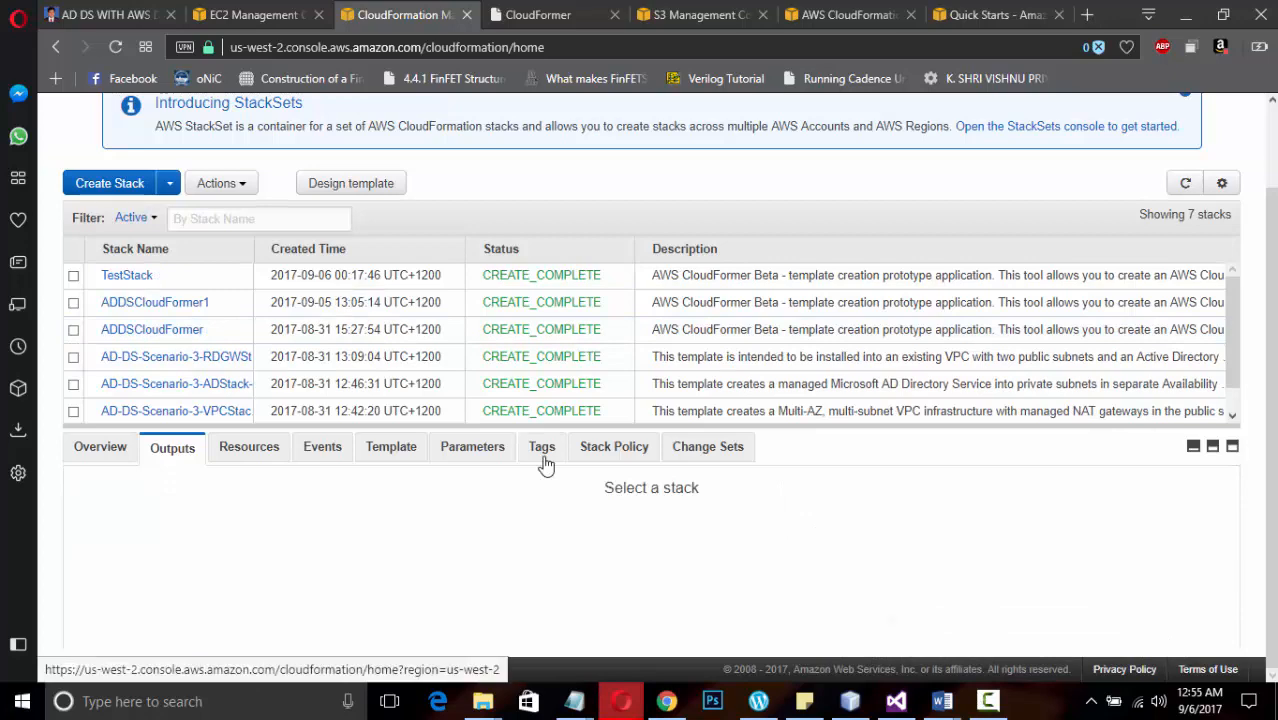
Switch the console to the N. Virginia region and delete the rolled-back stack described as CloudFormer
{"action": "scroll", "coordinate": [470, 300], "scroll_direction": "up", "scroll_amount": 1}
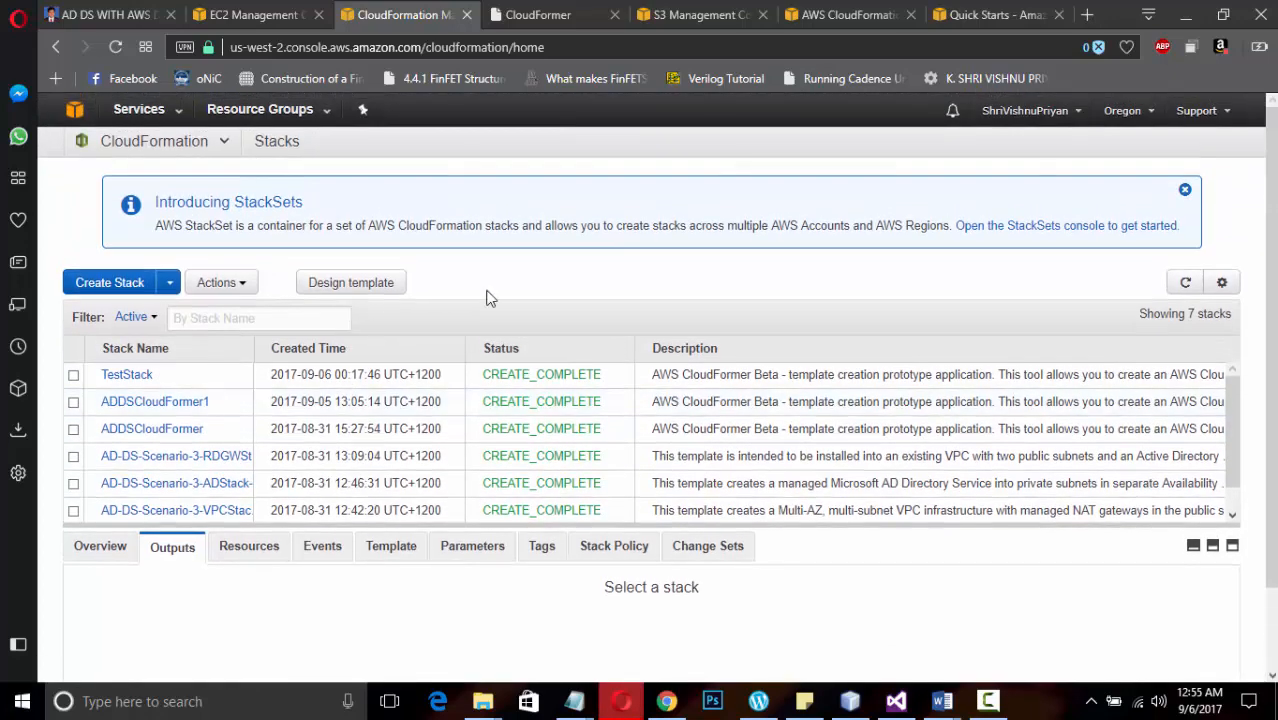
{"action": "left_click", "coordinate": [1140, 115]}
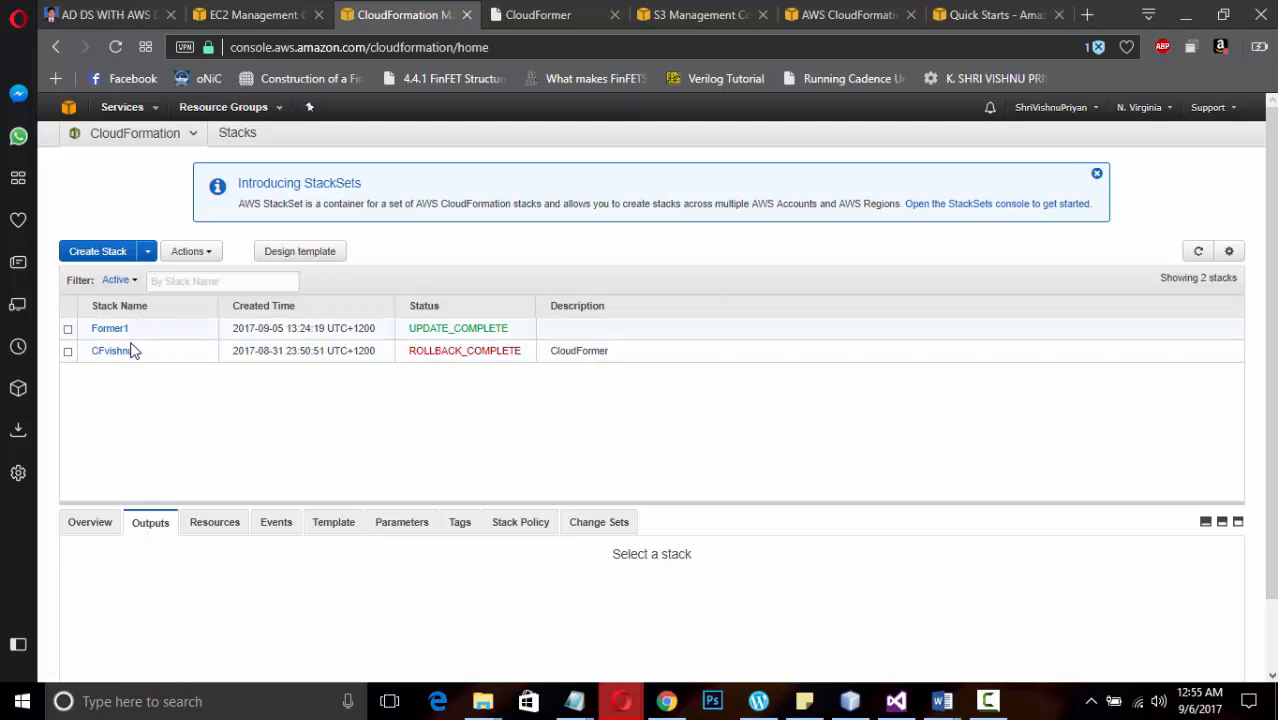
{"action": "right_click", "coordinate": [155, 363]}
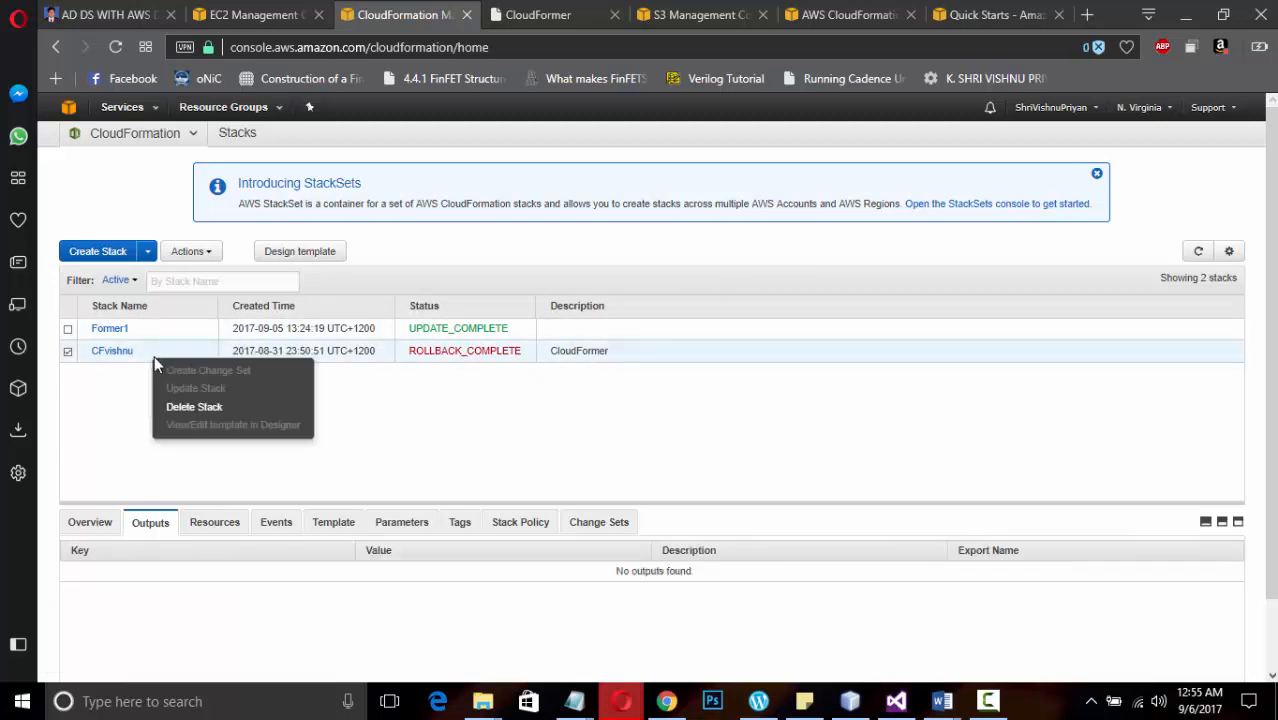
{"action": "left_click", "coordinate": [194, 408]}
{"action": "left_click", "coordinate": [777, 318]}
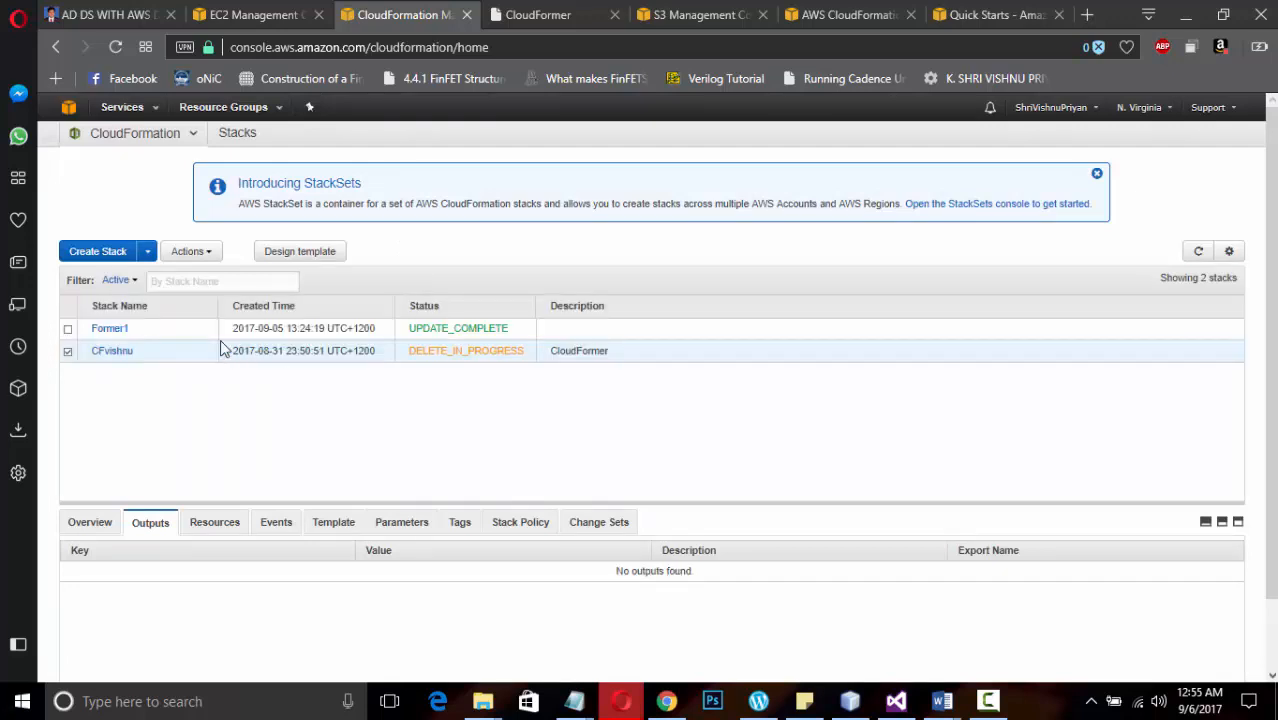
Start updating the Former1 stack and open its current template in CloudFormation Designer
{"action": "left_click", "coordinate": [273, 331]}
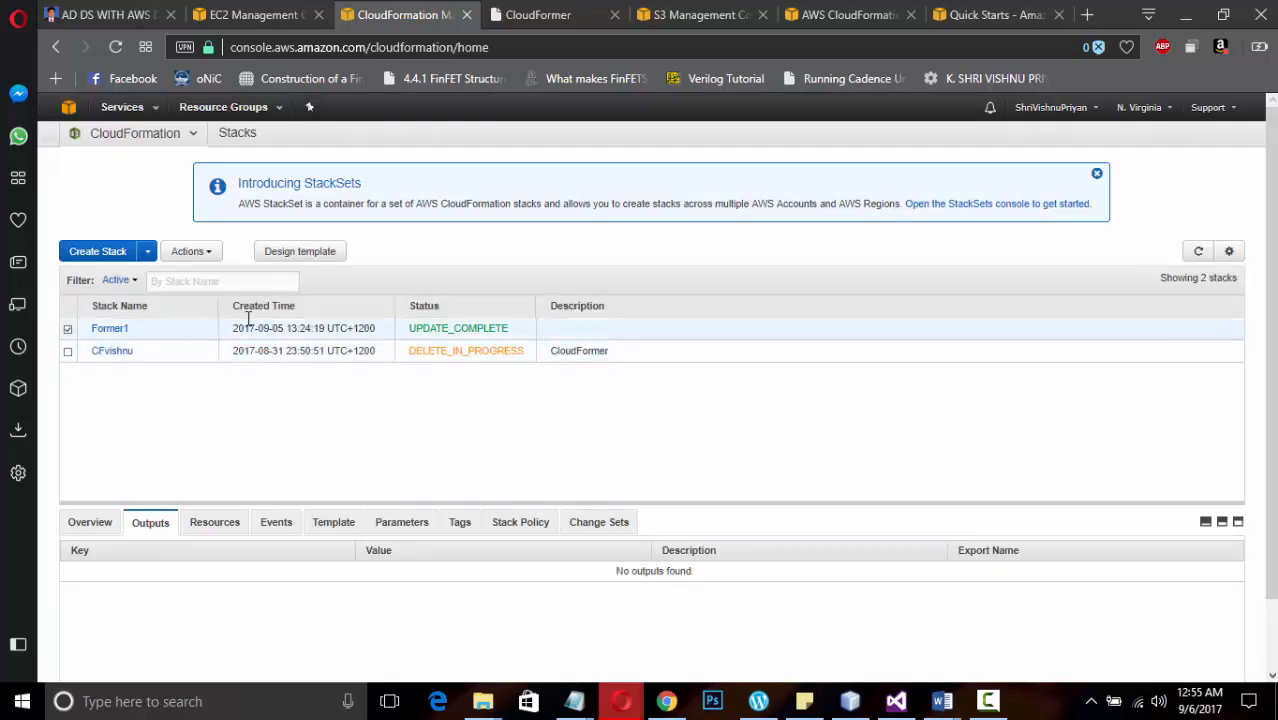
{"action": "left_click", "coordinate": [205, 255]}
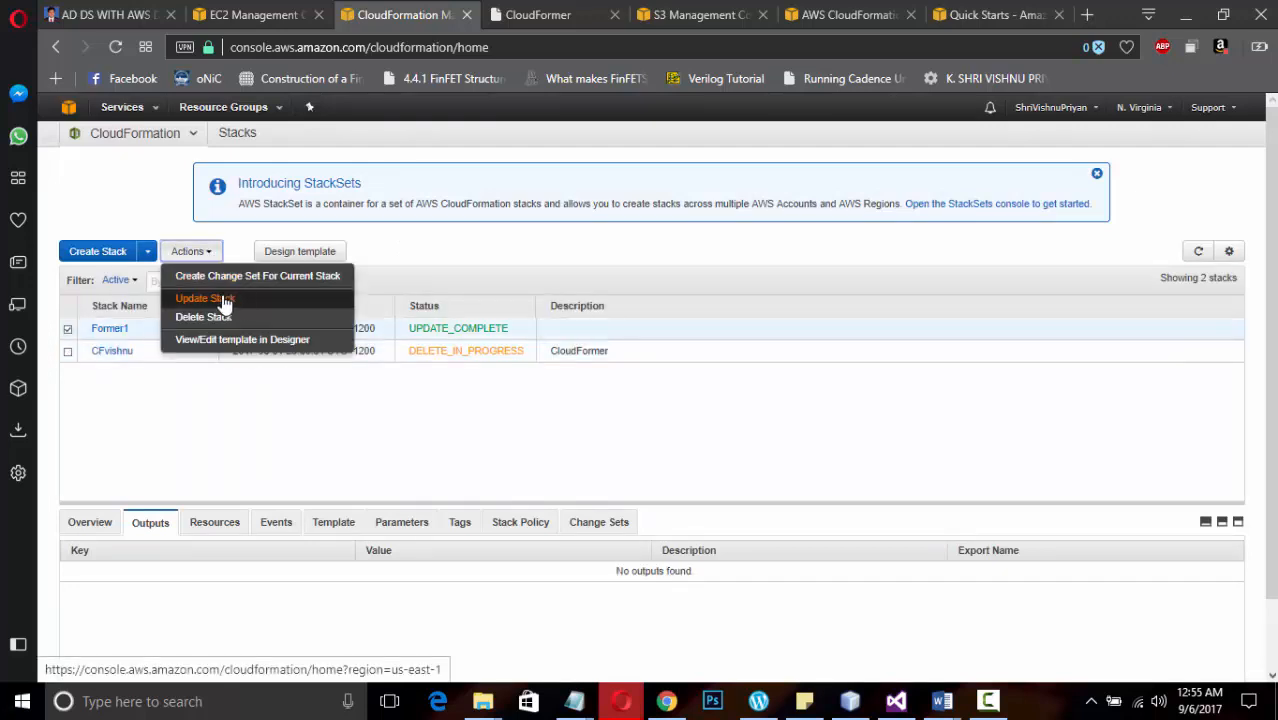
{"action": "left_click", "coordinate": [223, 299]}
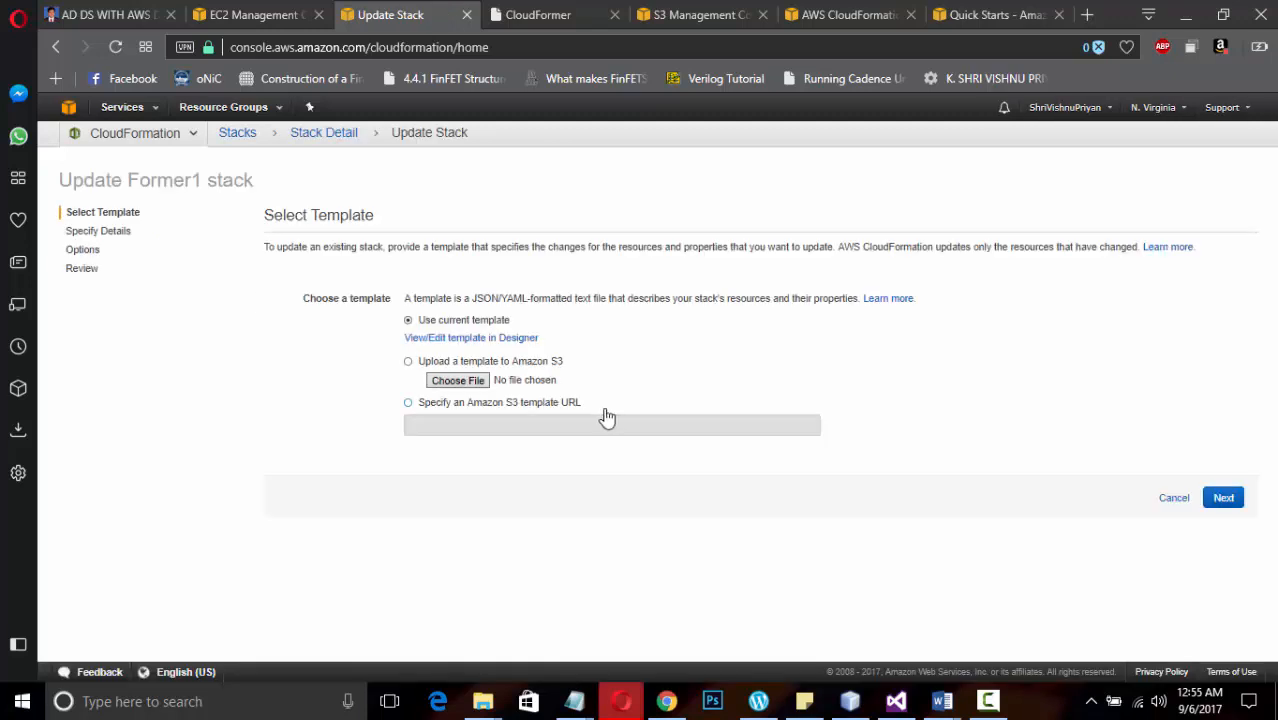
{"action": "left_click", "coordinate": [437, 345]}
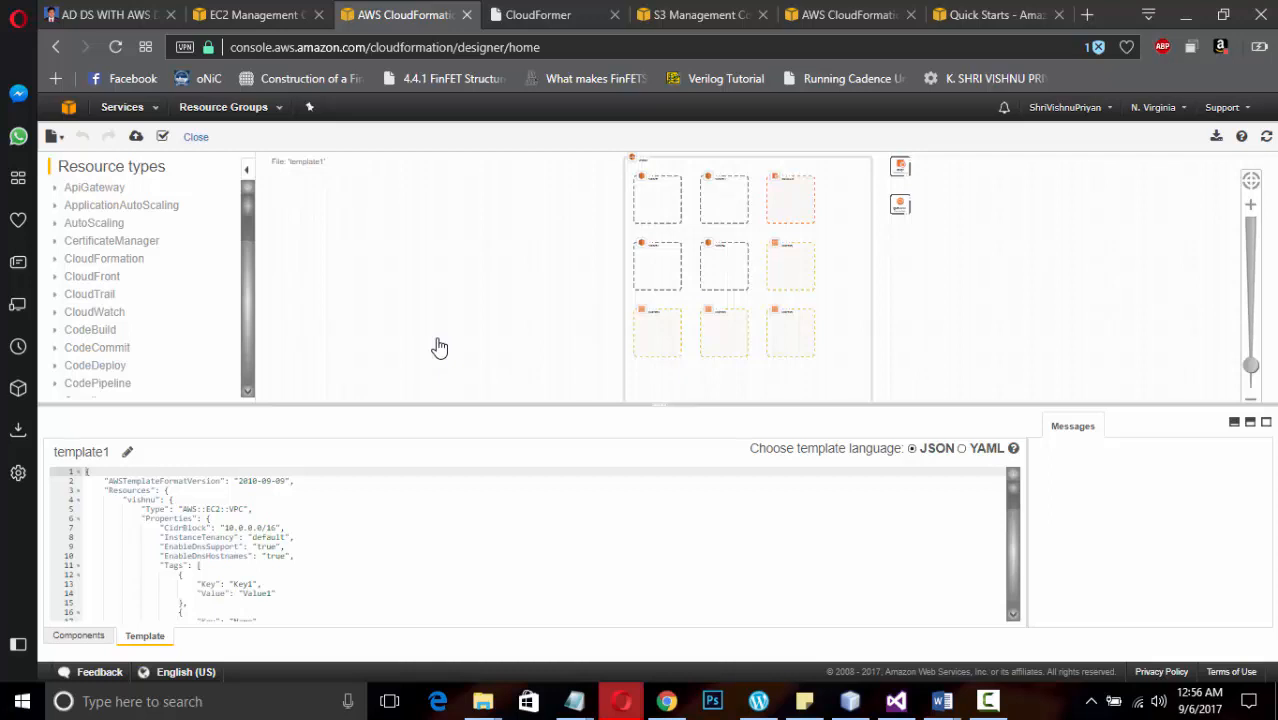
{"action": "left_click", "coordinate": [397, 537]}
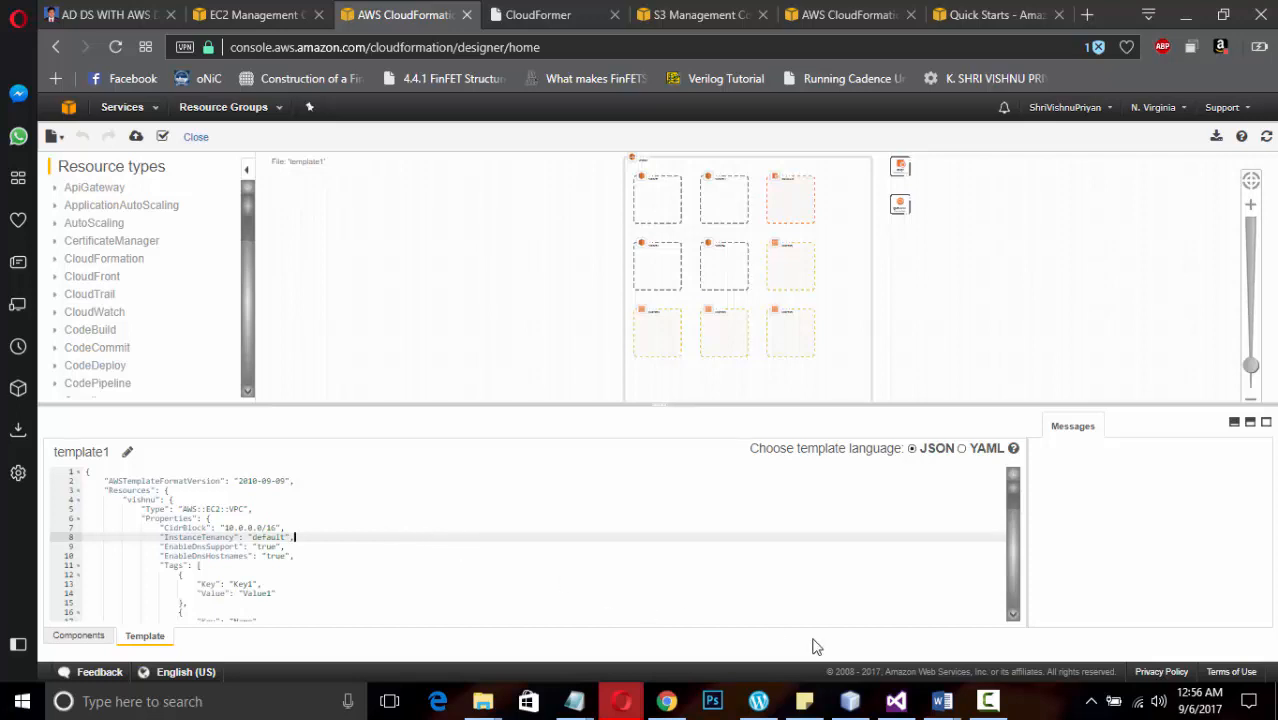
Switch to Visual Studio and examine the ImageId of the RDGW launch configuration in cloud.template
{"action": "left_click", "coordinate": [896, 701]}
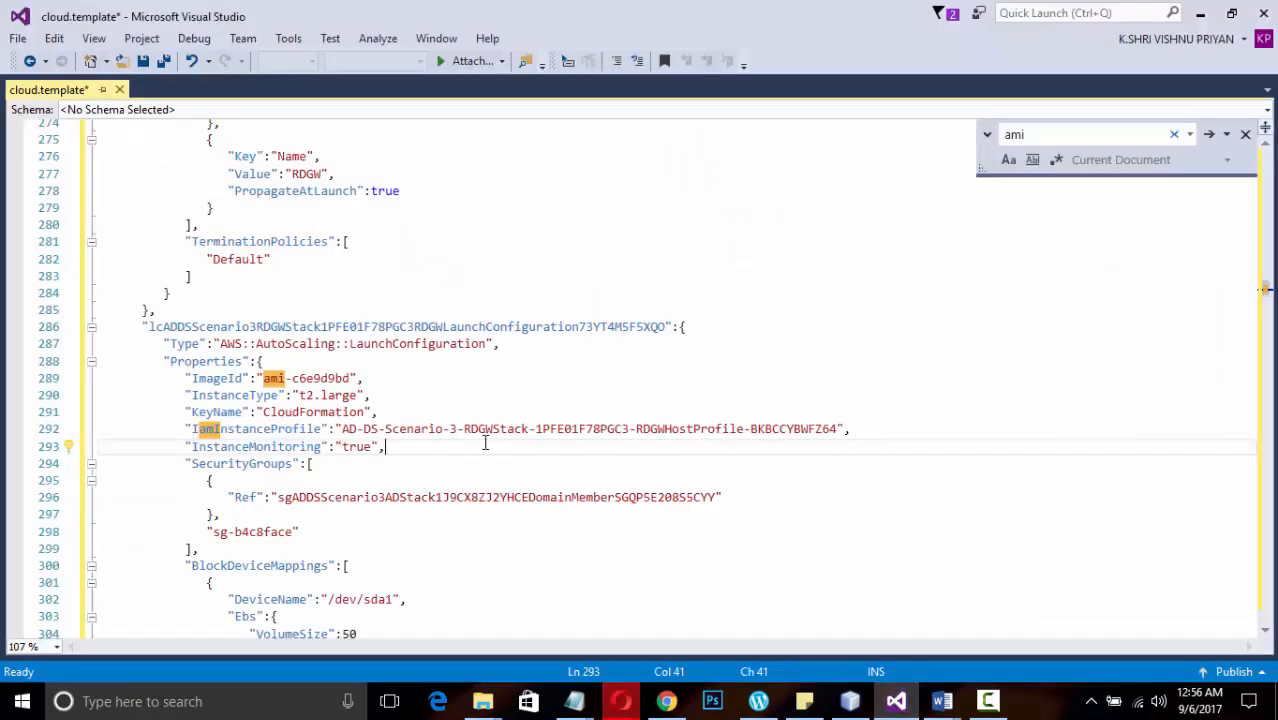
{"action": "scroll", "coordinate": [485, 442], "scroll_direction": "down", "scroll_amount": 1}
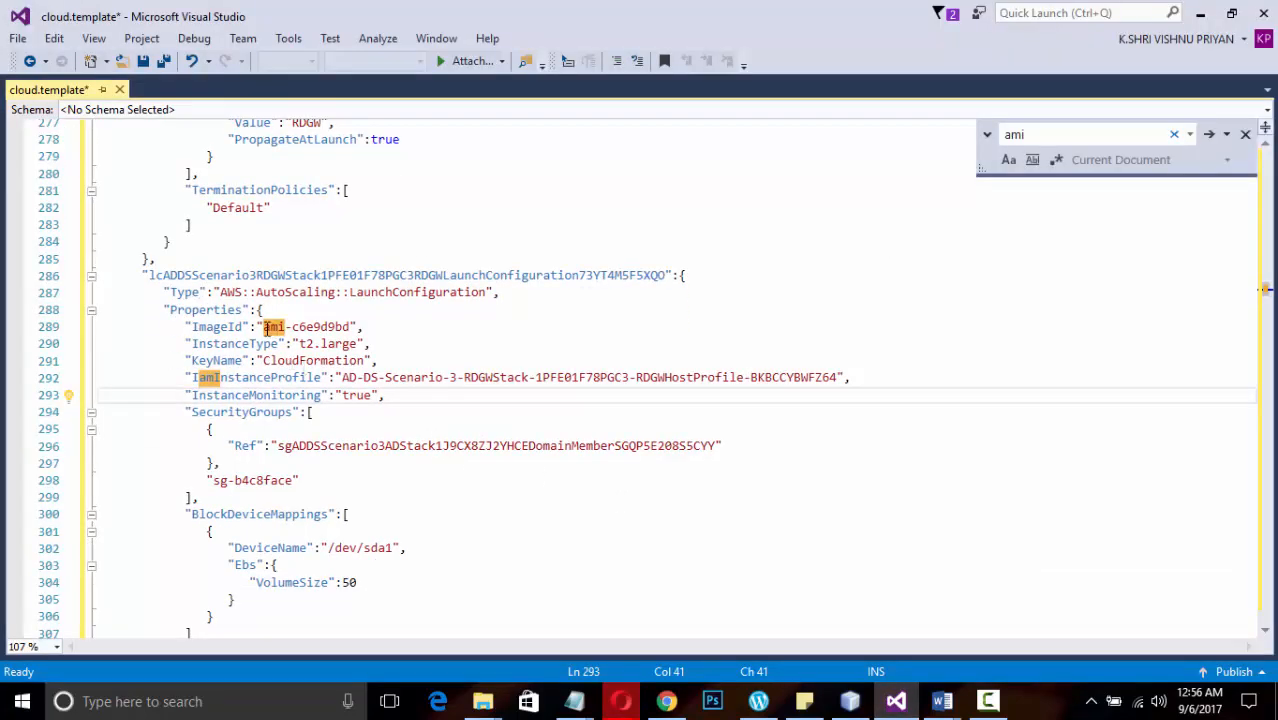
{"action": "left_click_drag", "start_coordinate": [266, 328], "coordinate": [336, 328]}
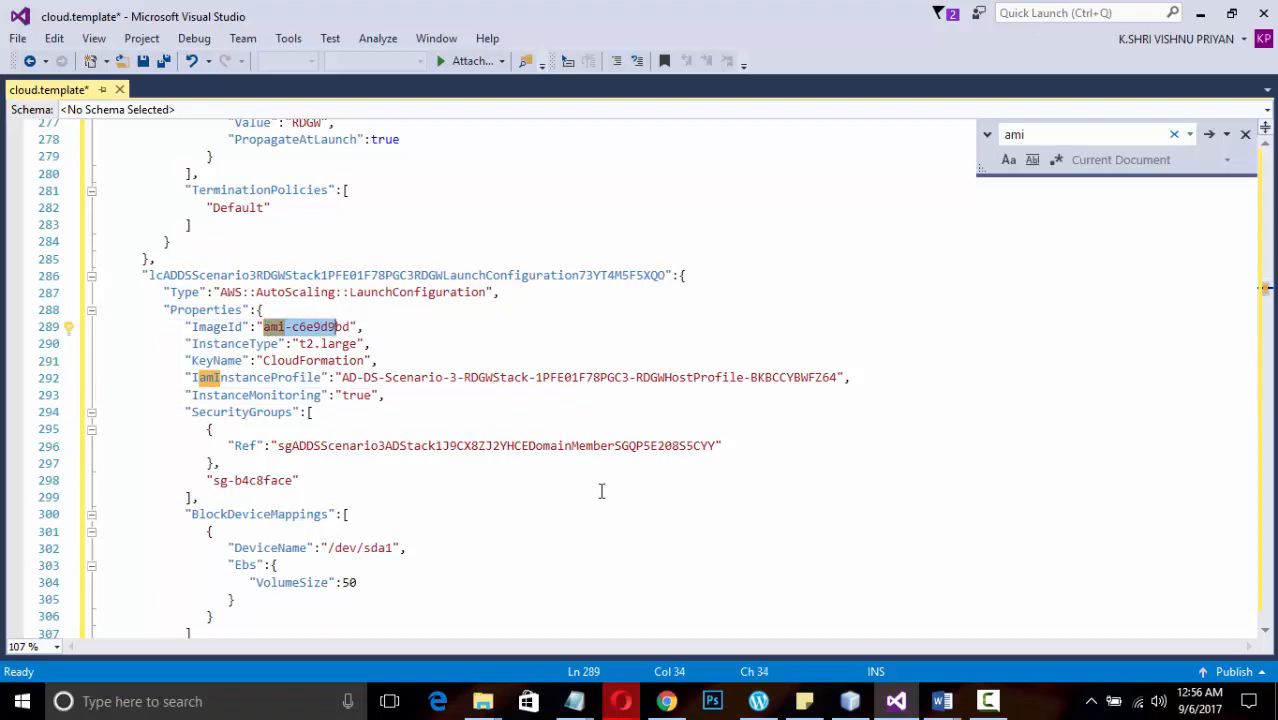
Switch back to the browser, leave CloudFormation Designer without saving, and open the EC2 instances list for N. Virginia
{"action": "left_click", "coordinate": [621, 701]}
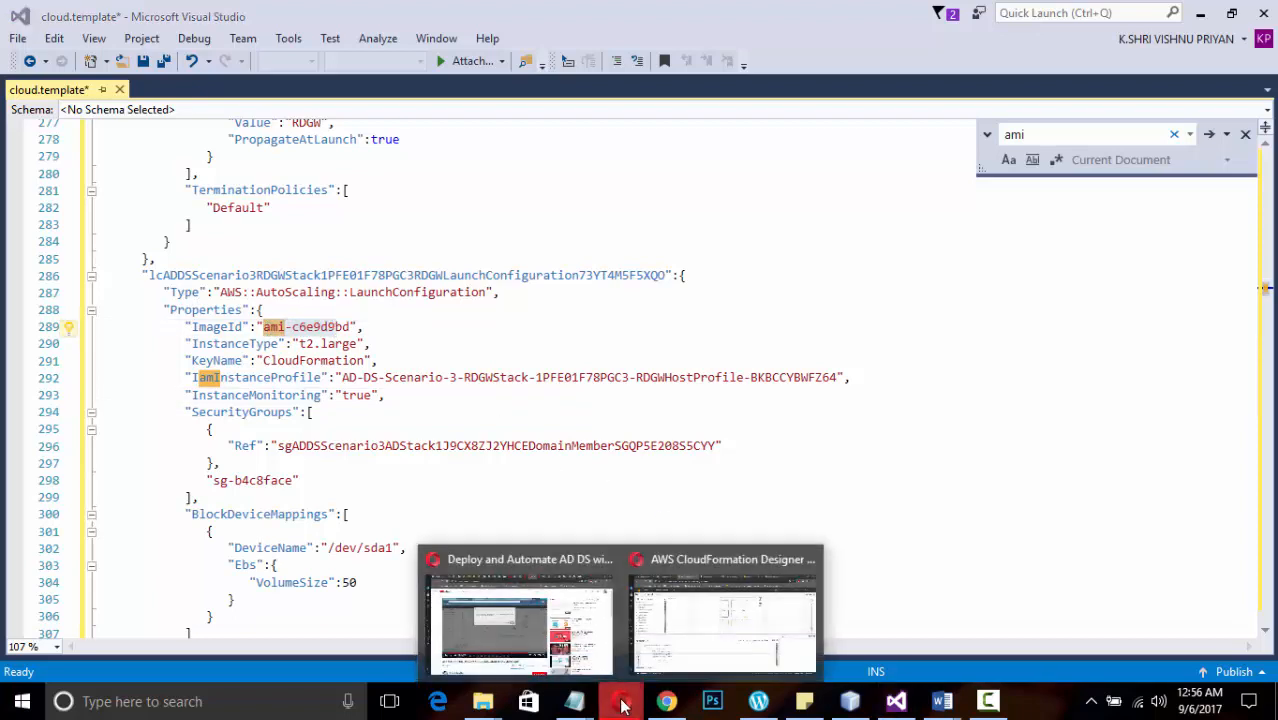
{"action": "left_click", "coordinate": [703, 625]}
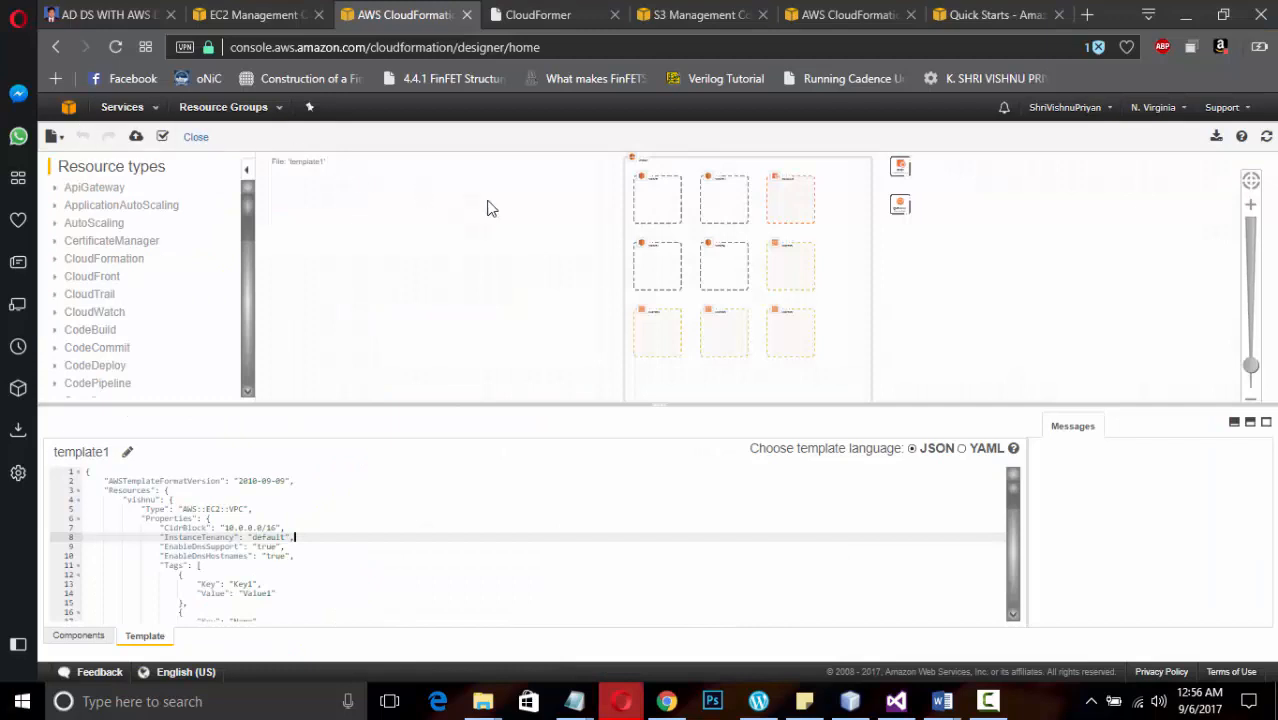
{"action": "left_click", "coordinate": [143, 118]}
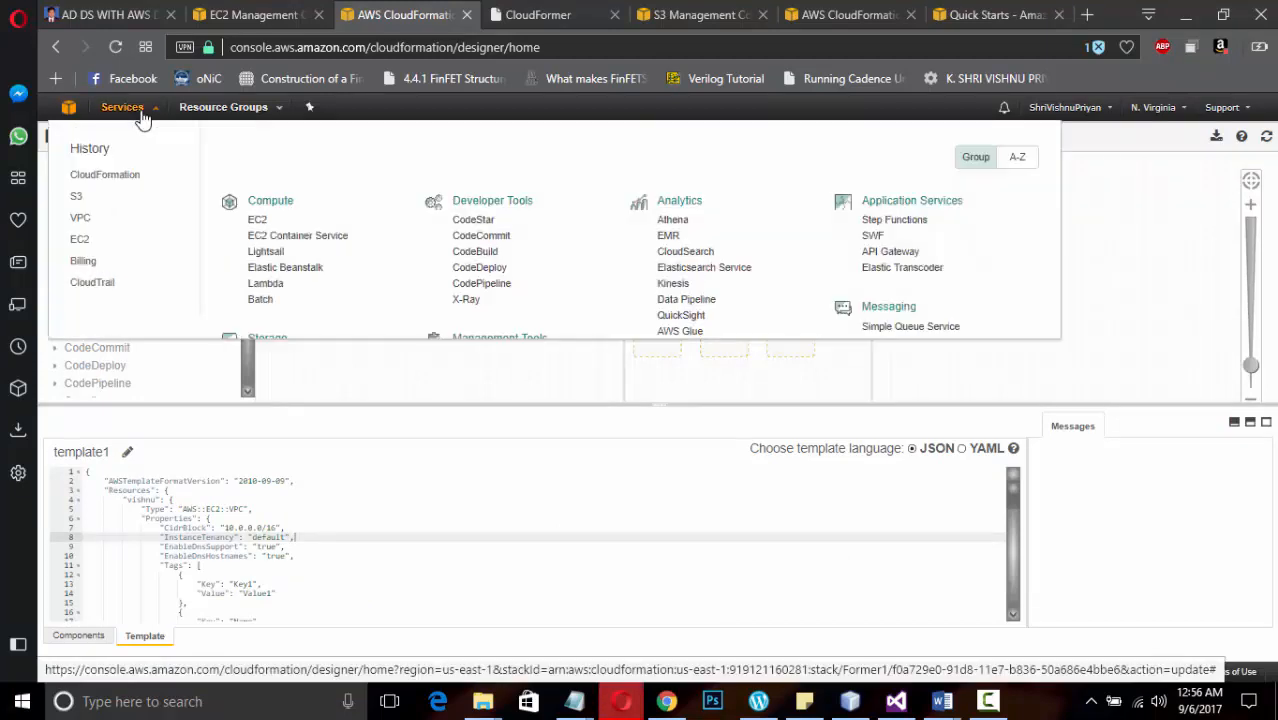
{"action": "left_click", "coordinate": [80, 241]}
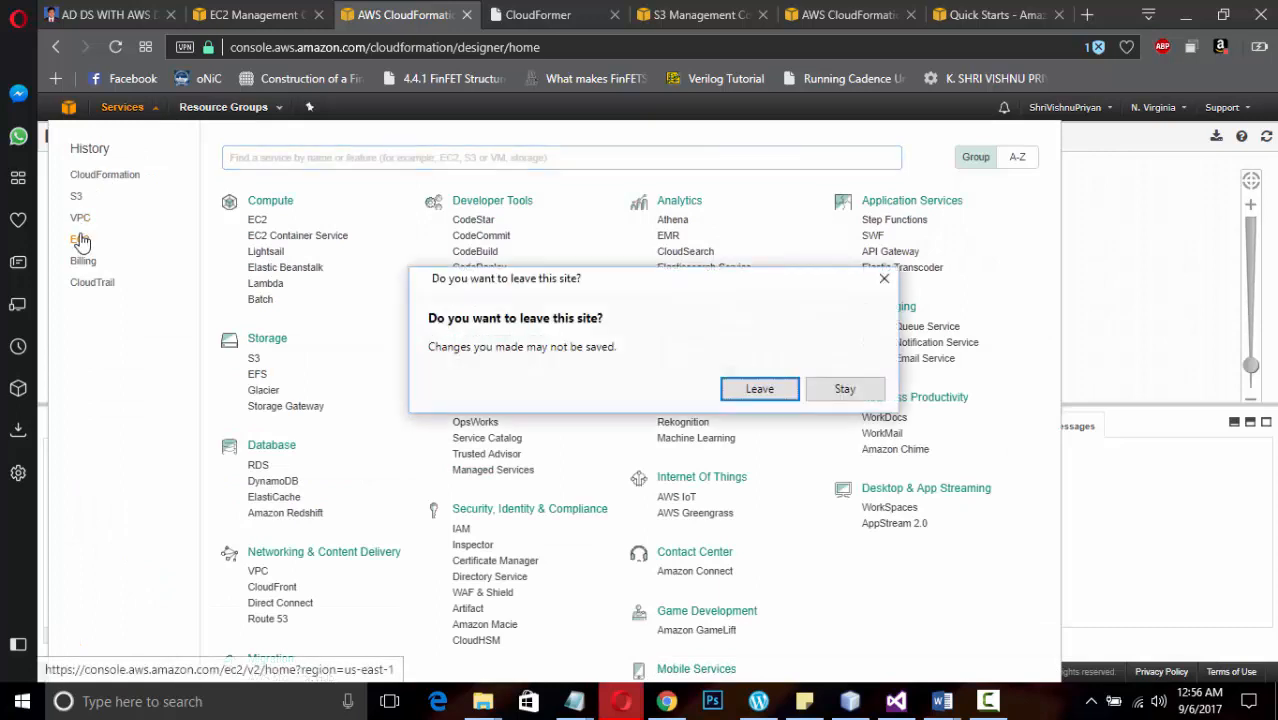
{"action": "left_click", "coordinate": [759, 390]}
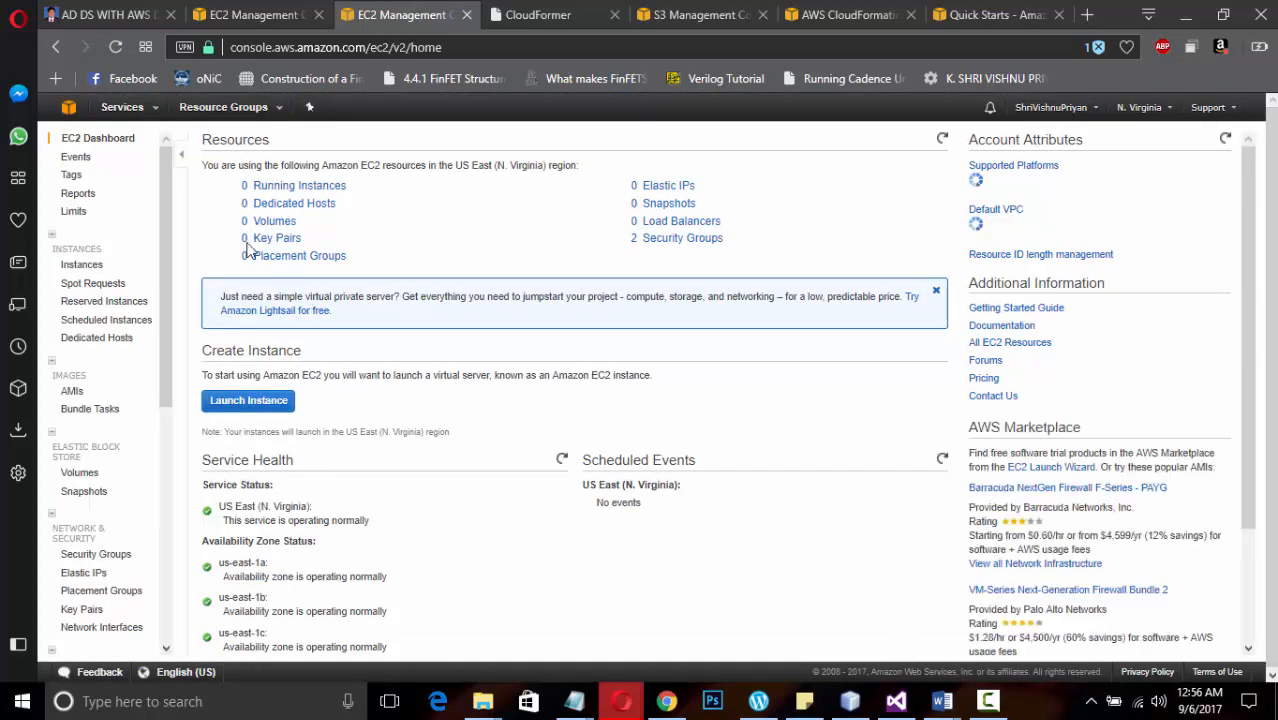
{"action": "left_click", "coordinate": [90, 266]}
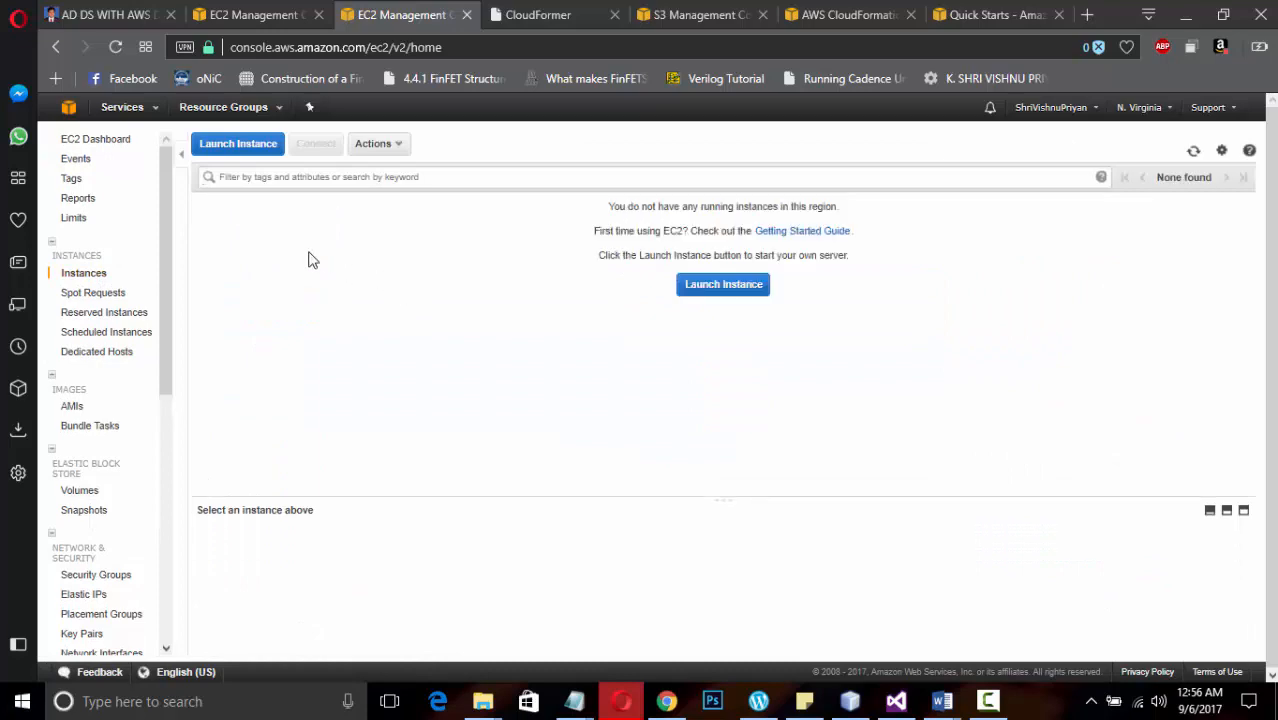
Start launching an instance and locate the AMI ID of Microsoft Windows Server 2012 R2 Base
{"action": "left_click", "coordinate": [235, 145]}
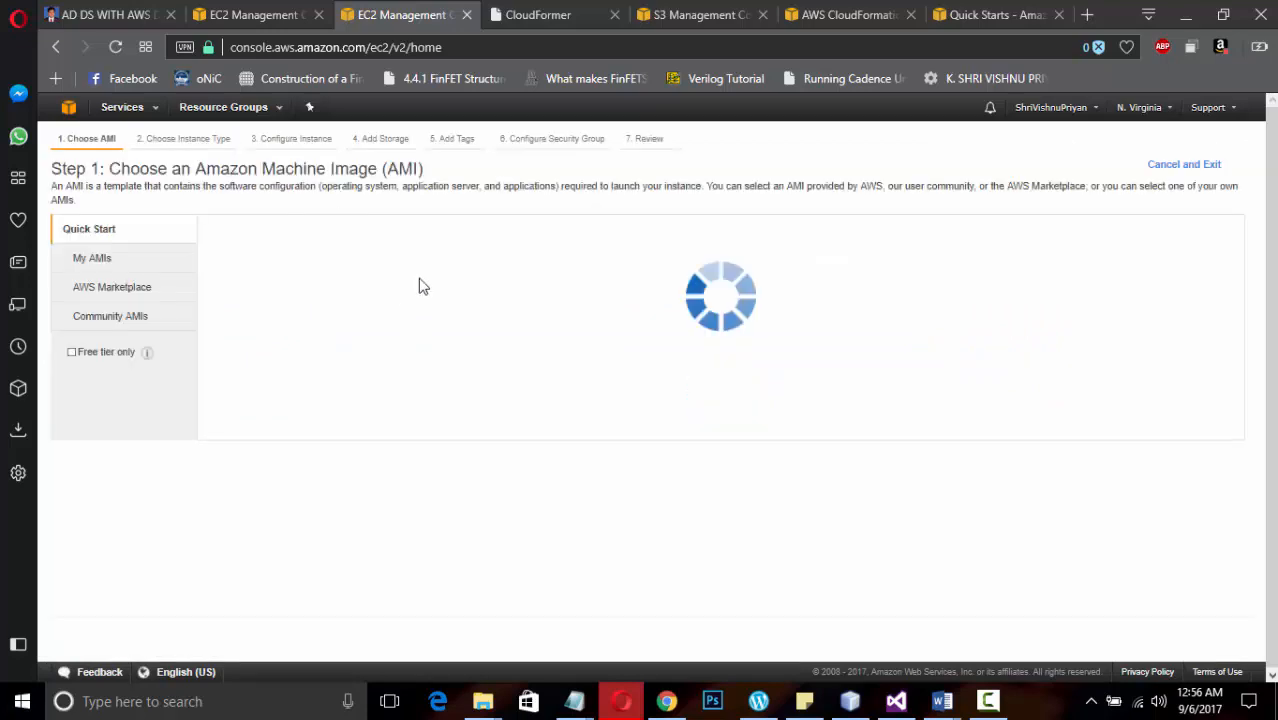
{"action": "scroll", "coordinate": [375, 410], "scroll_direction": "down", "scroll_amount": 6}
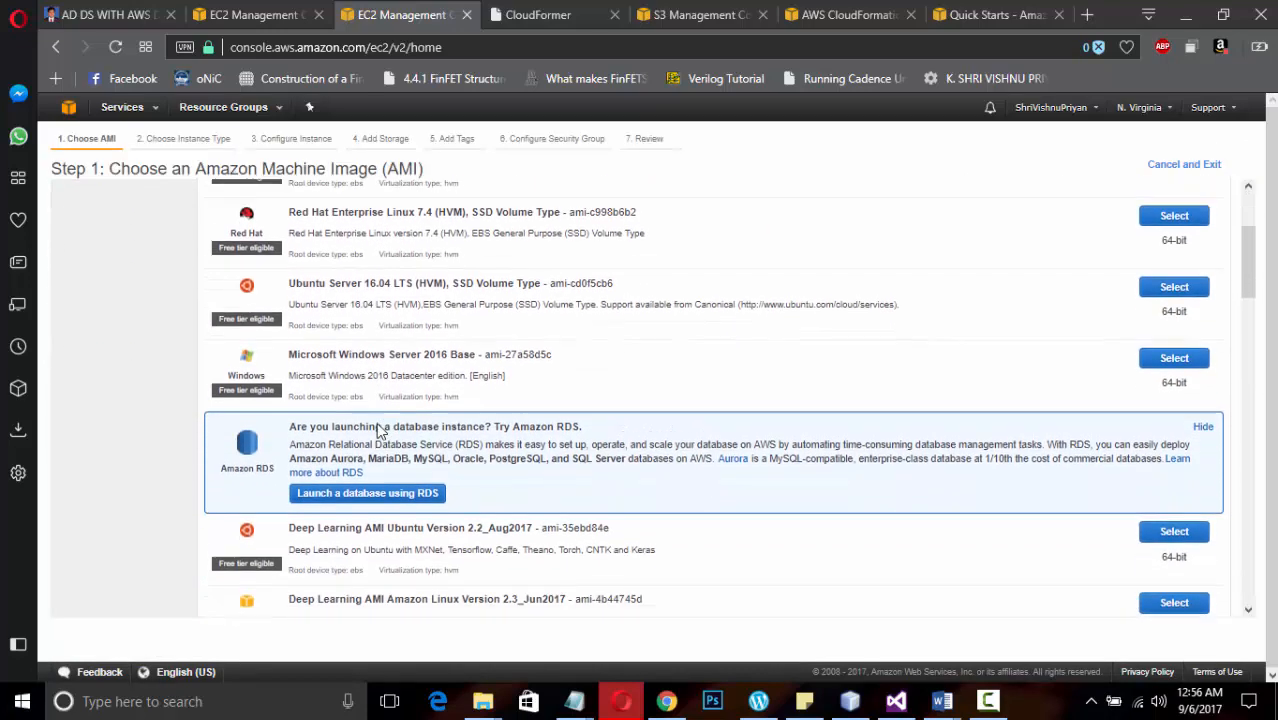
{"action": "scroll", "coordinate": [378, 430], "scroll_direction": "down", "scroll_amount": 2}
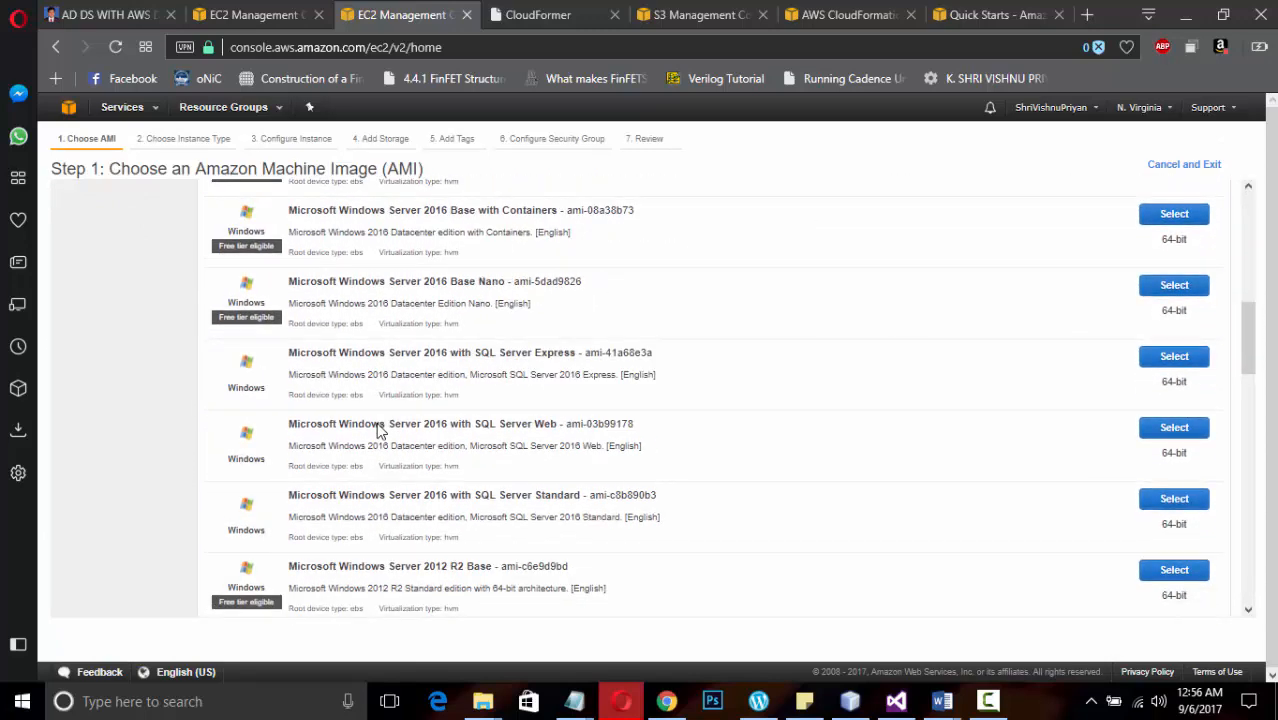
{"action": "scroll", "coordinate": [378, 430], "scroll_direction": "down", "scroll_amount": 2}
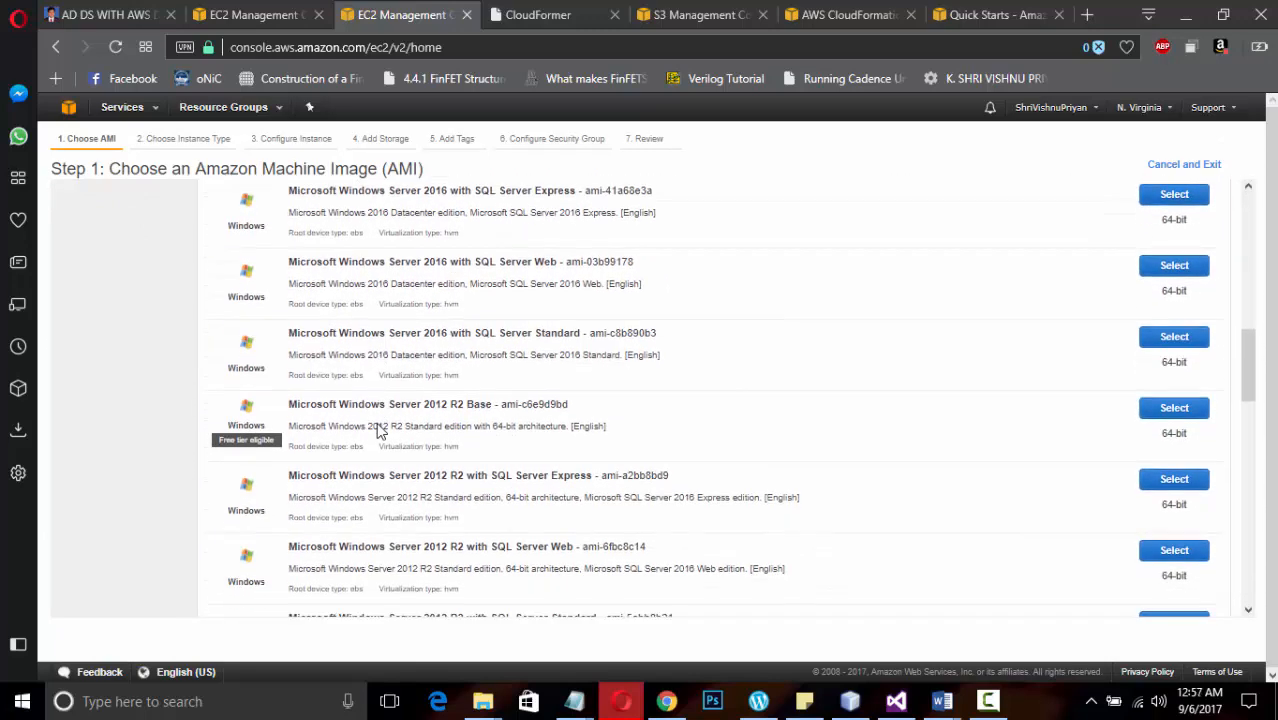
{"action": "scroll", "coordinate": [379, 430], "scroll_direction": "down", "scroll_amount": 2}
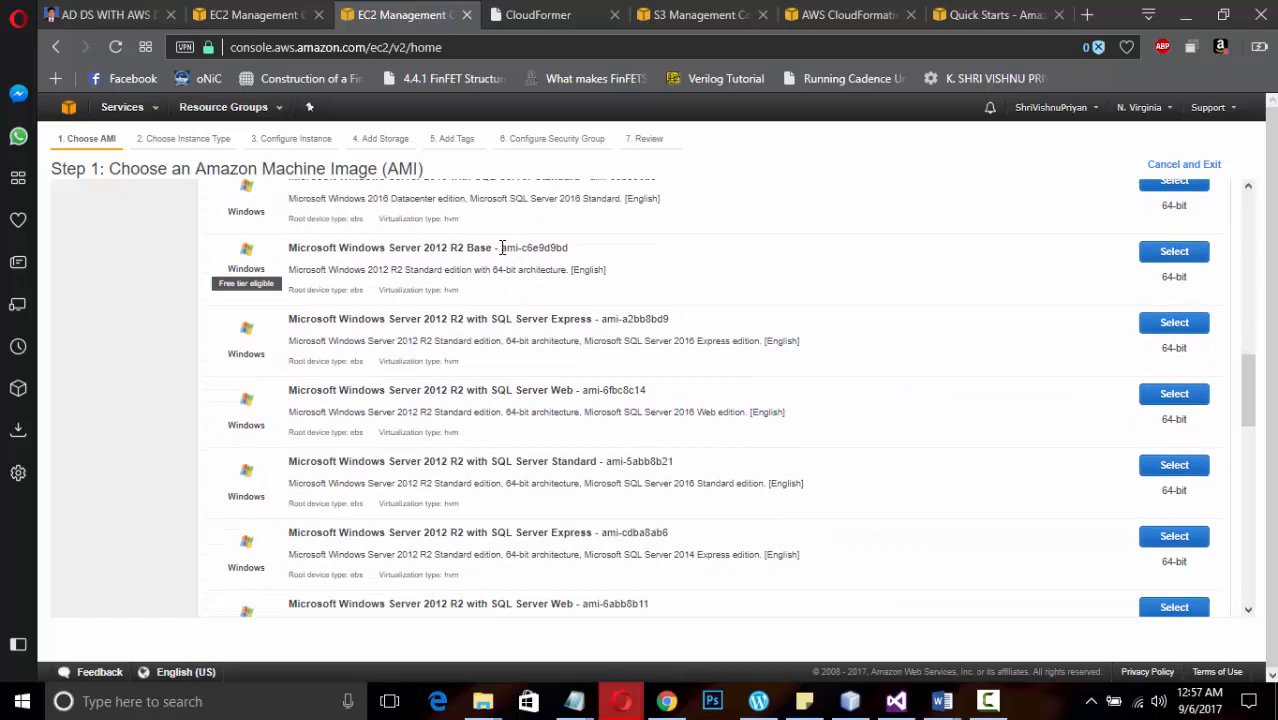
{"action": "left_click_drag", "start_coordinate": [502, 248], "coordinate": [570, 247]}
{"action": "key", "text": "ctrl+c"}
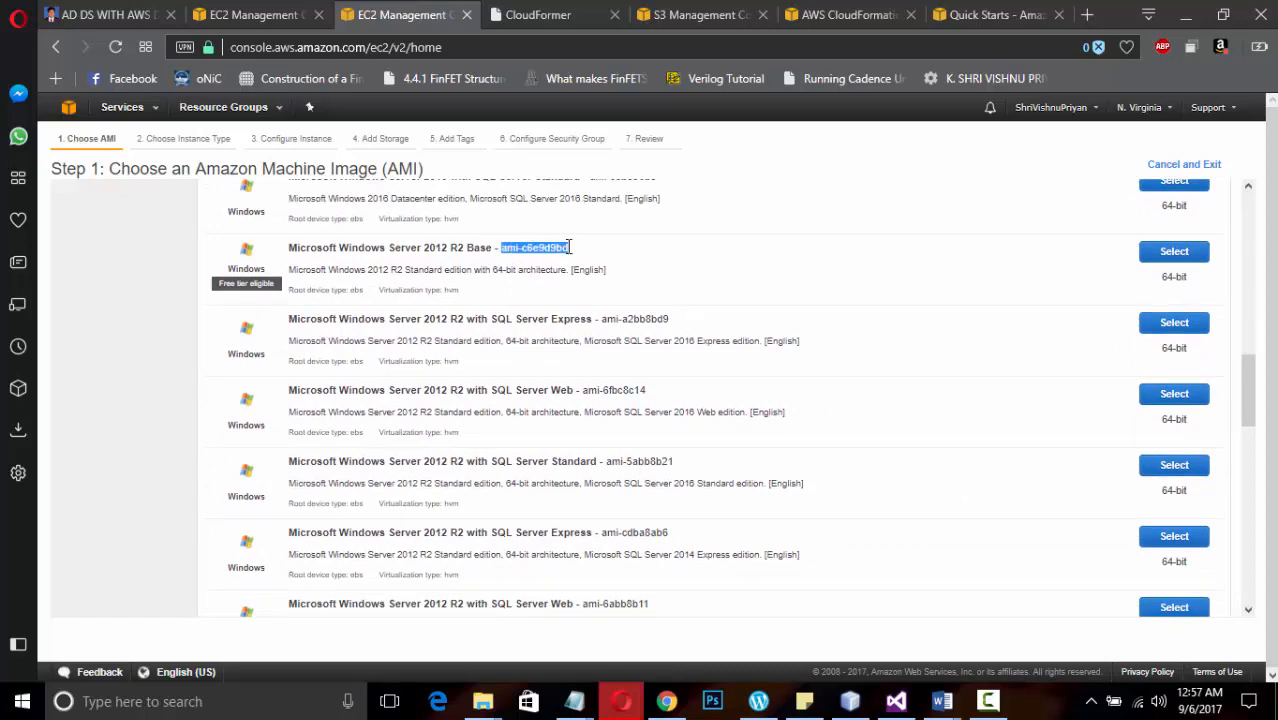
Switch to Visual Studio and paste ami-c6e9d9bd after the launch configuration's ImageId value for comparison
{"action": "left_click", "coordinate": [896, 702]}
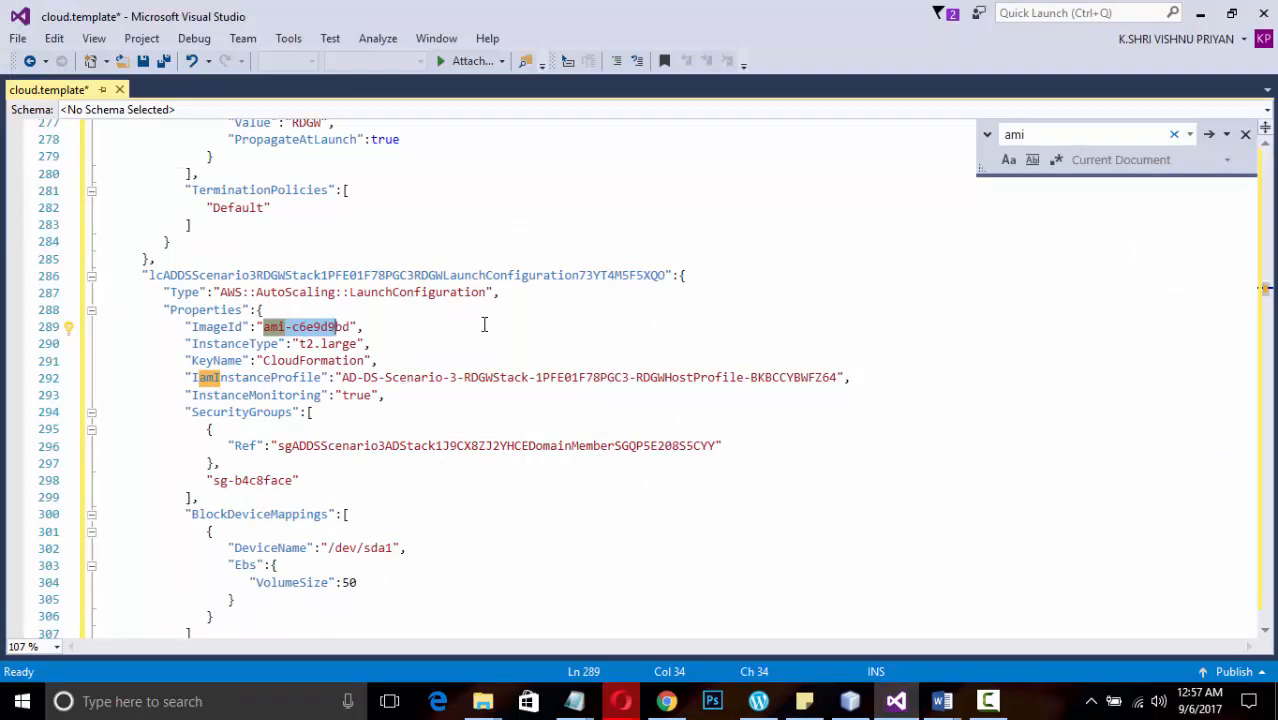
{"action": "left_click", "coordinate": [404, 329]}
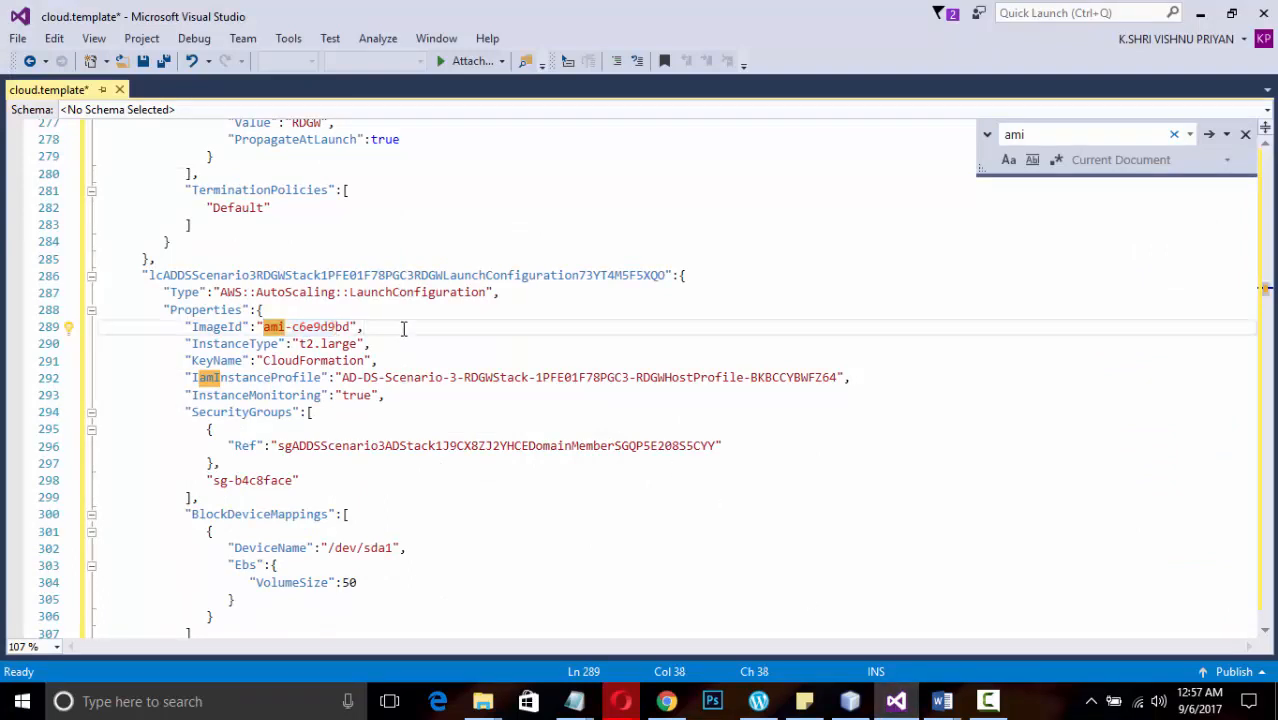
{"action": "key", "text": "ctrl+v"}
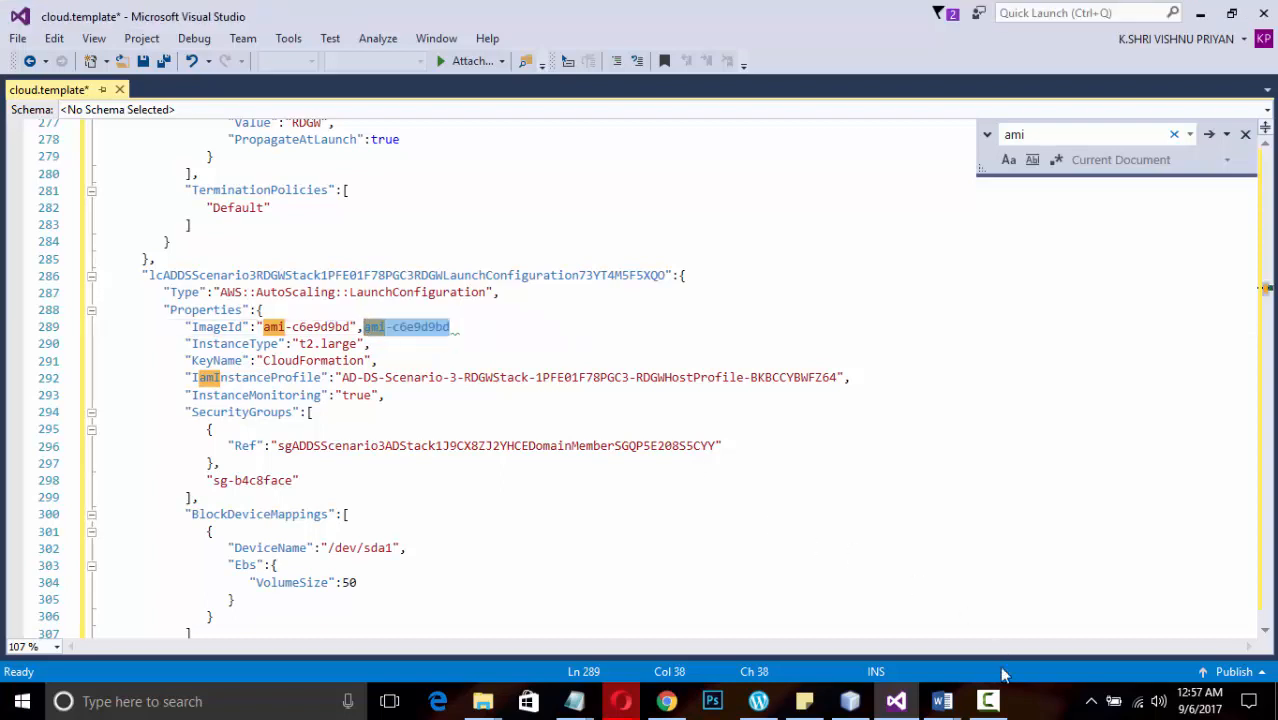
{"action": "left_click", "coordinate": [987, 701]}
{"action": "left_click", "coordinate": [1190, 611]}
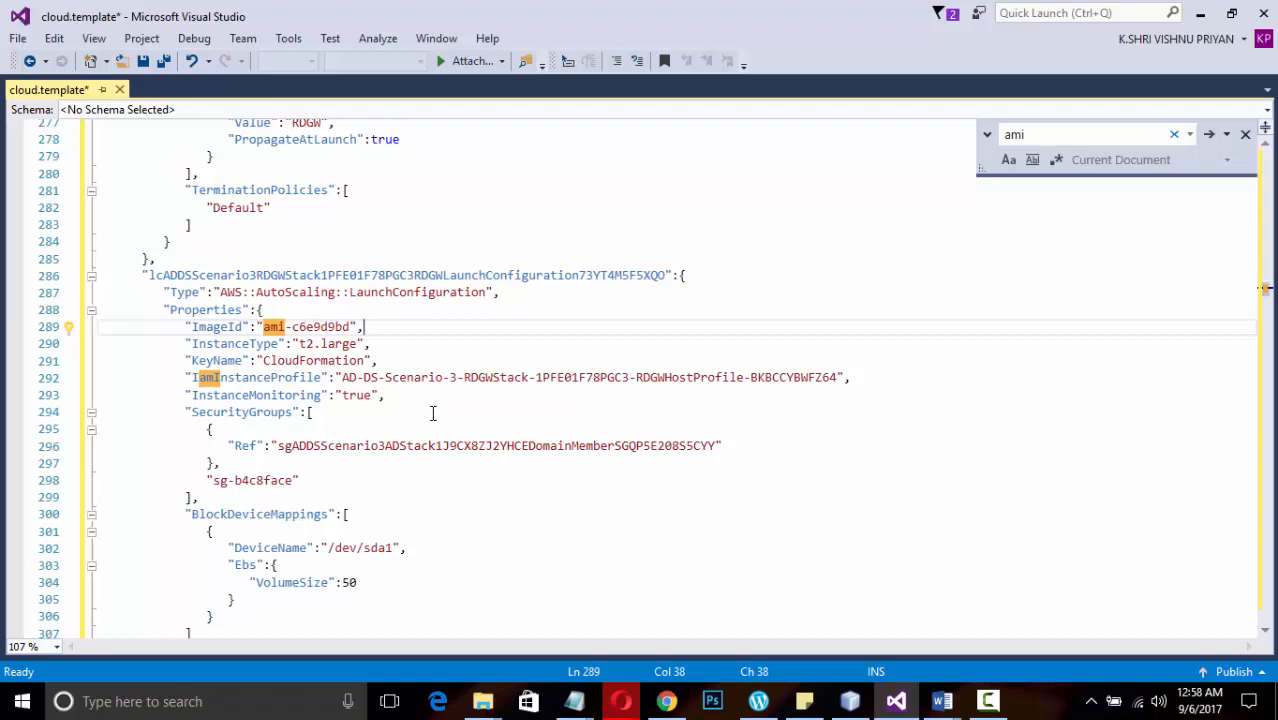
Search the template for "us" and set the AvailabilityZone of subnet2e718c66 to us-east-1b
{"action": "key", "text": "ctrl+f"}
{"action": "type", "text": "us"}
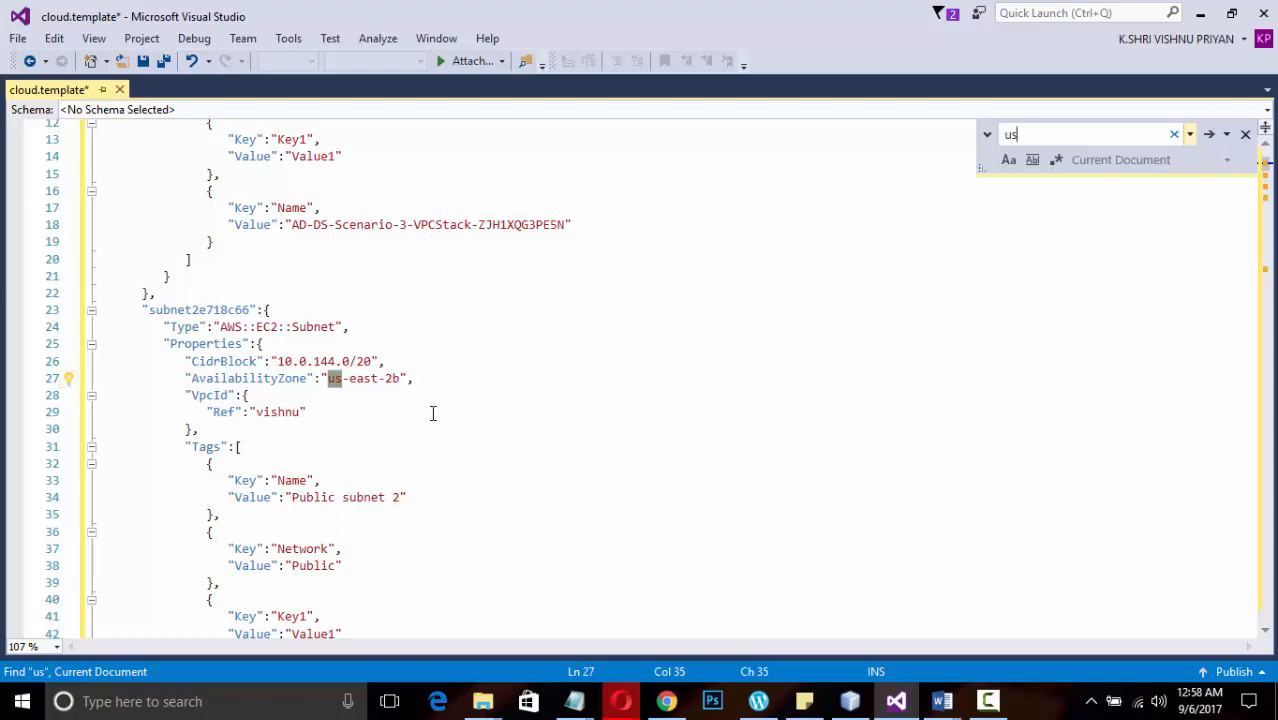
{"action": "left_click", "coordinate": [394, 380]}
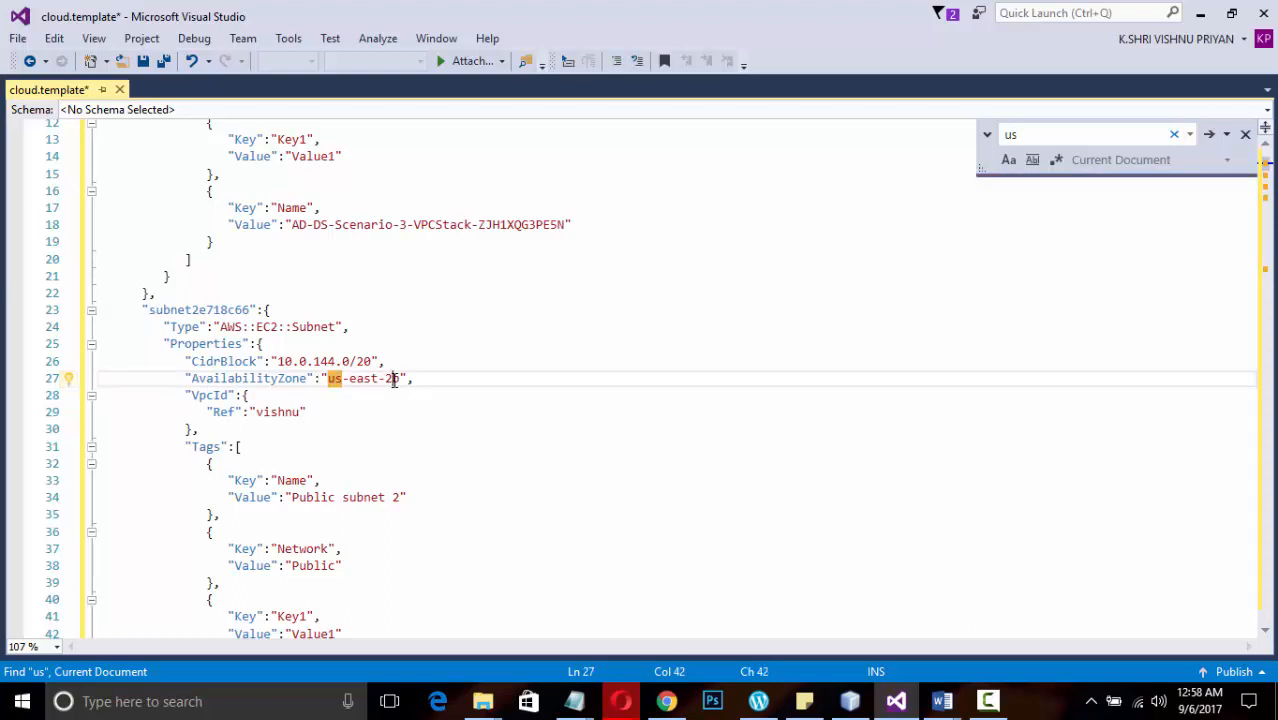
{"action": "key", "text": "BackSpace"}
{"action": "type", "text": "1"}
{"action": "scroll", "coordinate": [405, 379], "scroll_direction": "up", "scroll_amount": 4}
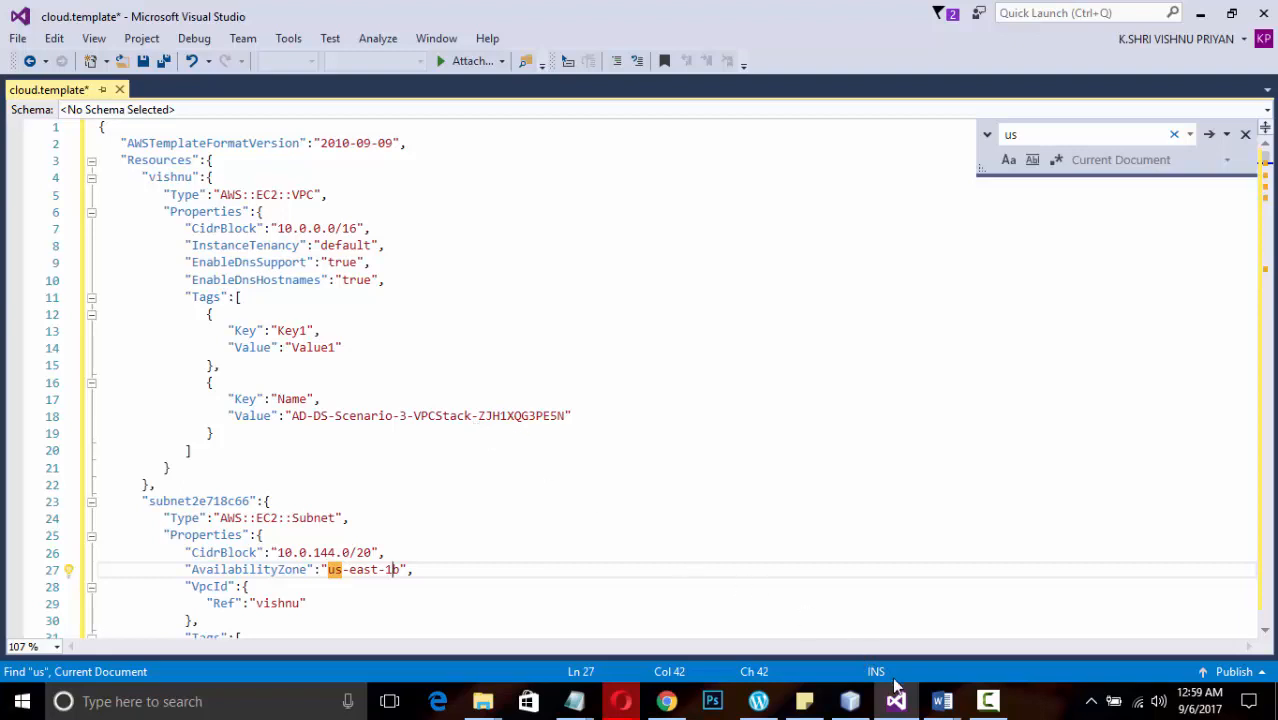
{"action": "left_click", "coordinate": [988, 701]}
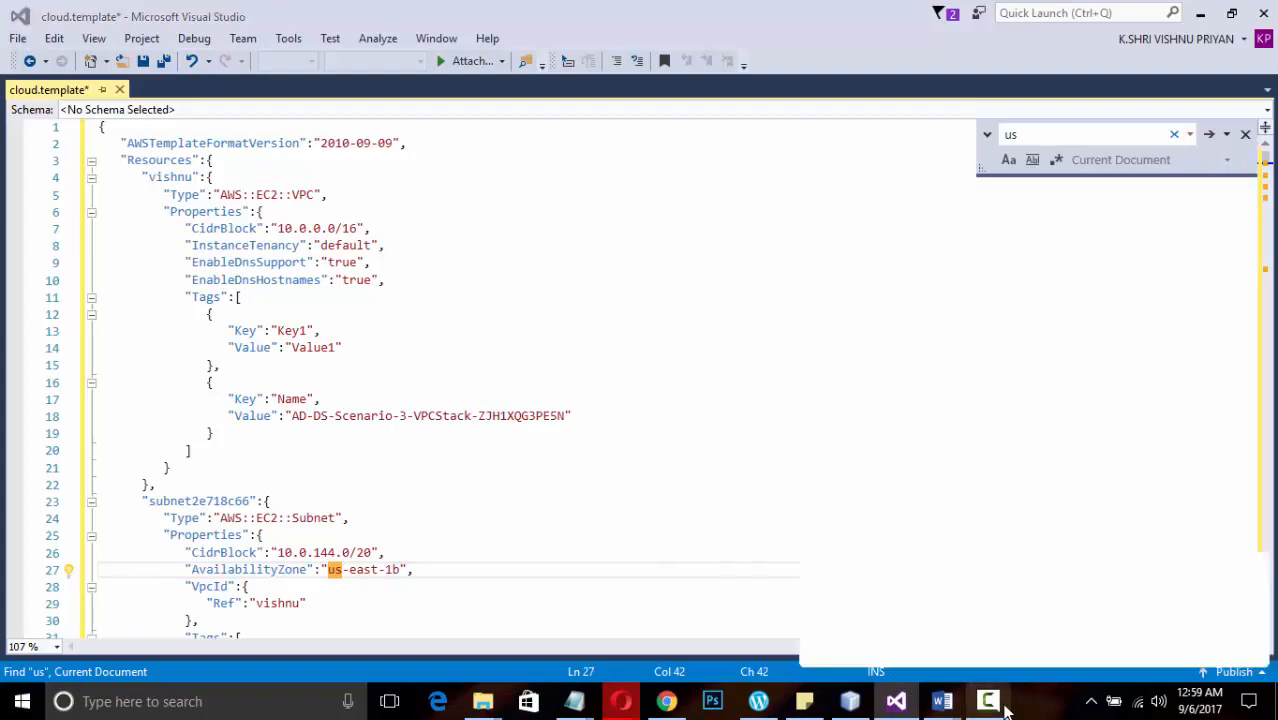